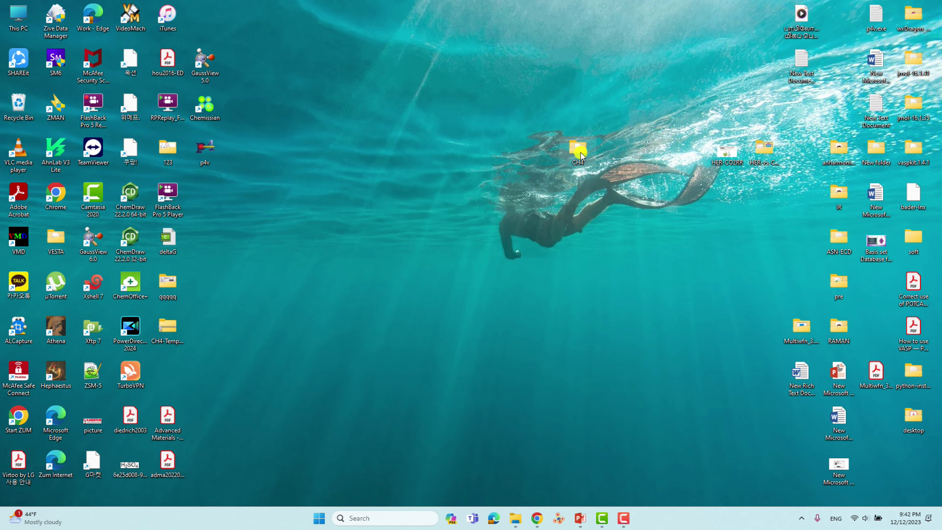
Open the CH4 folder from the desktop in a maximized window and look over its three temperature and pressure subfolders.
{"action": "double_click", "coordinate": [581, 152]}
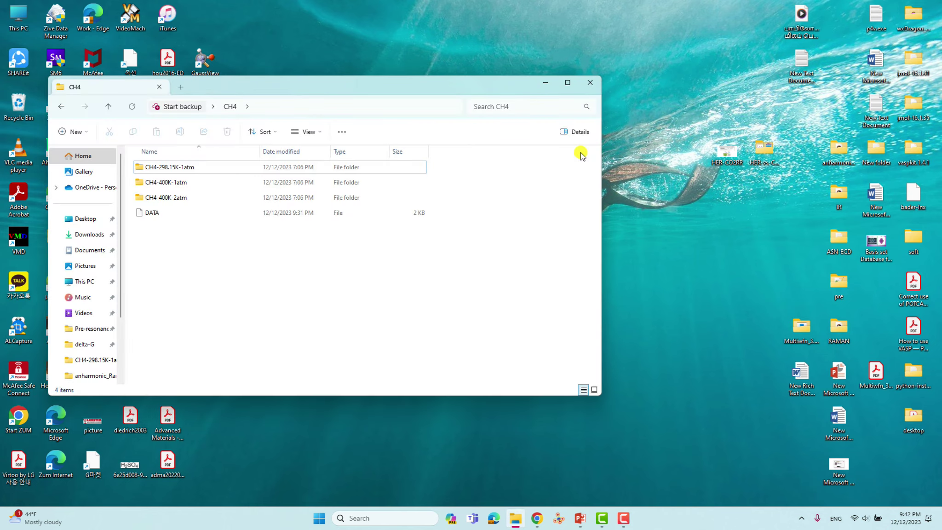
{"action": "left_click", "coordinate": [566, 83]}
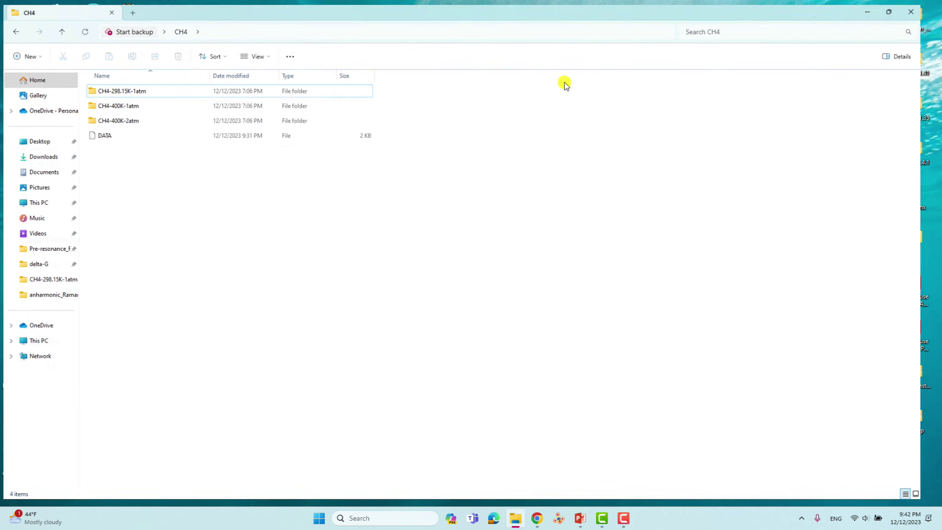
{"action": "left_click", "coordinate": [121, 90]}
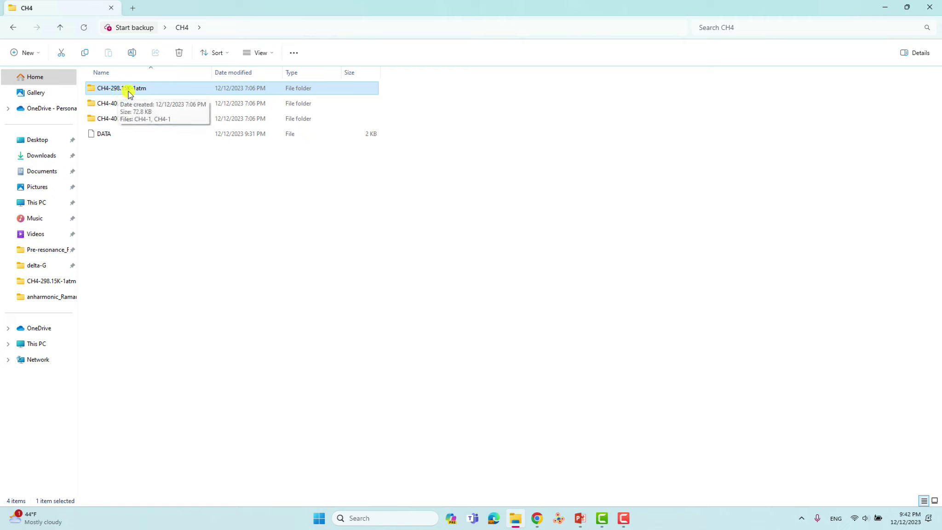
{"action": "left_click", "coordinate": [115, 104]}
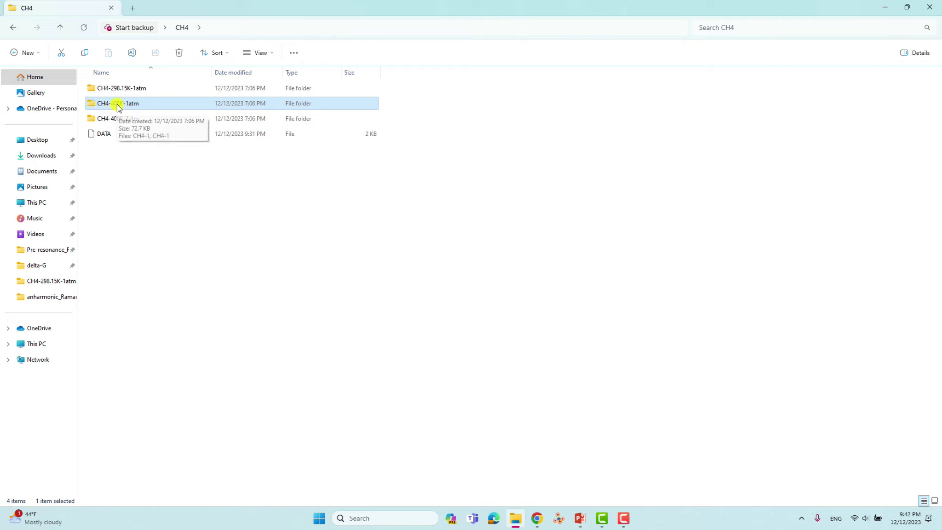
{"action": "left_click", "coordinate": [111, 120]}
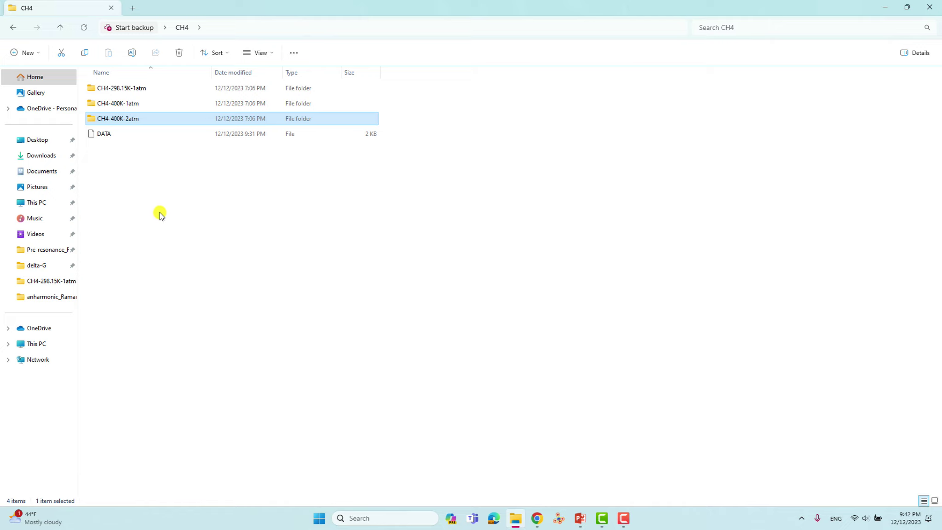
Open the CH4-1 GJF input file from the CH4-298.15K-1atm folder.
{"action": "double_click", "coordinate": [134, 91]}
{"action": "left_click", "coordinate": [110, 91]}
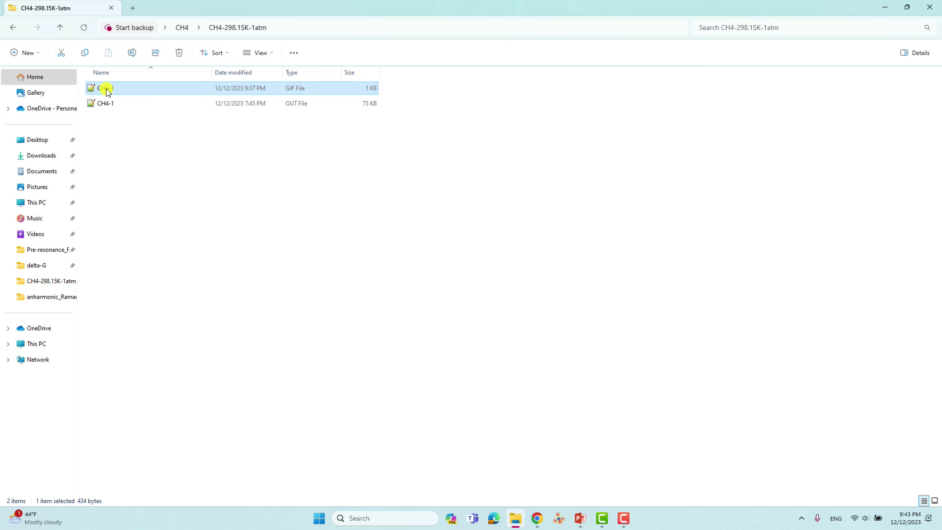
{"action": "double_click", "coordinate": [106, 90]}
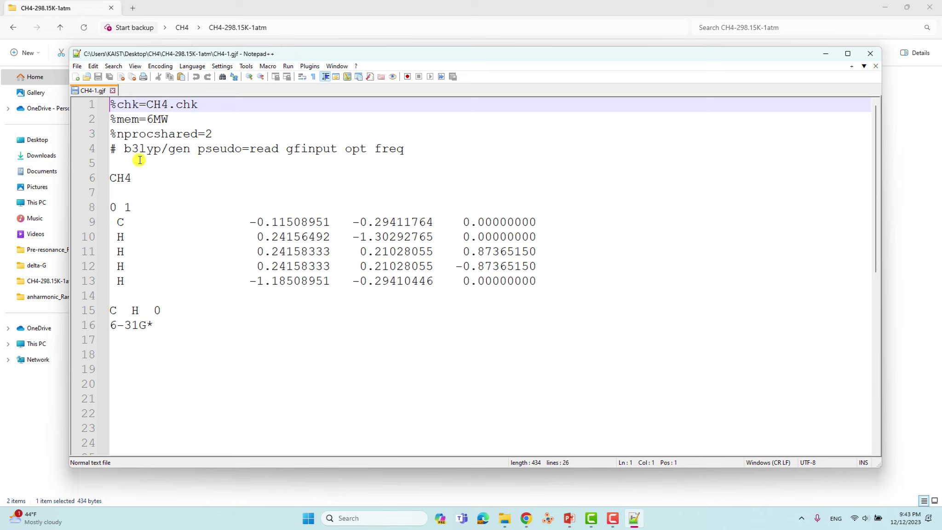
Examine the checkpoint, memory and processor lines and the method, basis, opt and freq keywords of the route line.
{"action": "left_click_drag", "start_coordinate": [116, 106], "coordinate": [109, 104]}
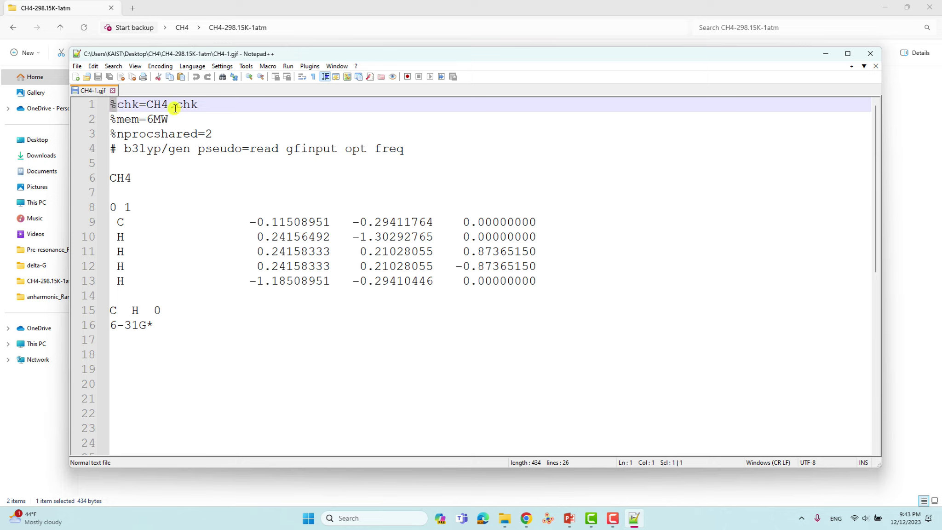
{"action": "left_click_drag", "start_coordinate": [168, 105], "coordinate": [146, 105]}
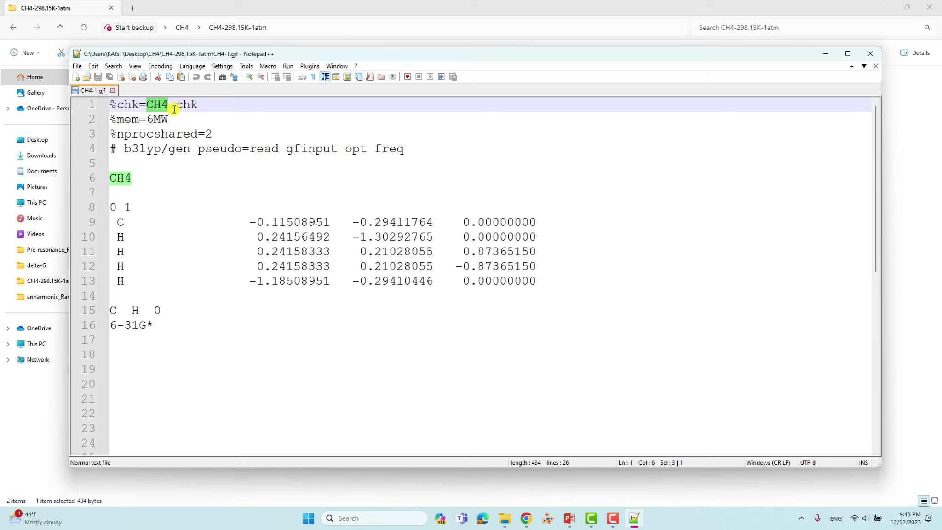
{"action": "left_click", "coordinate": [115, 118]}
{"action": "left_click_drag", "start_coordinate": [115, 119], "coordinate": [224, 133]}
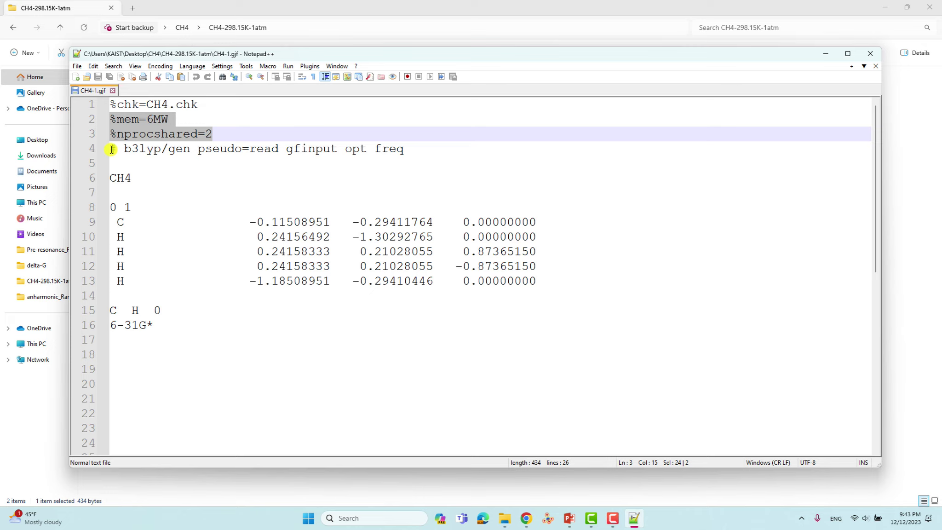
{"action": "left_click_drag", "start_coordinate": [123, 149], "coordinate": [162, 149]}
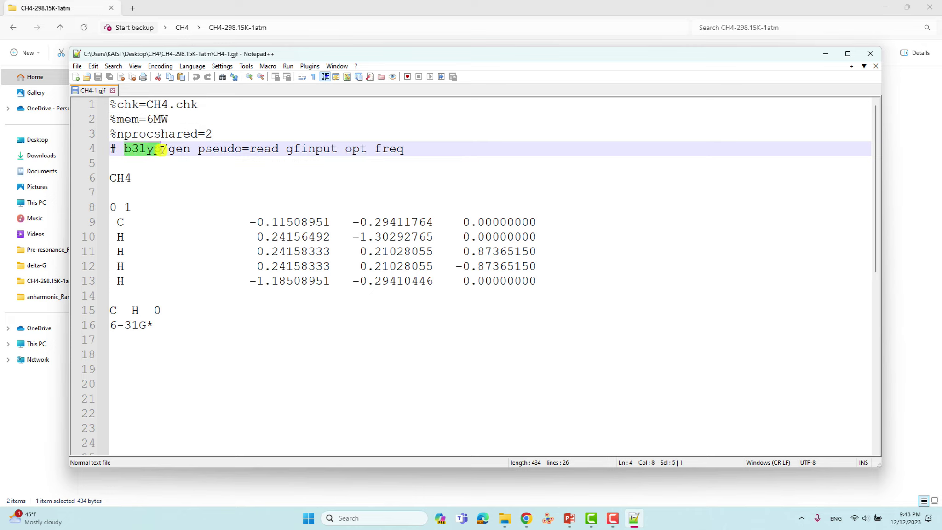
{"action": "left_click_drag", "start_coordinate": [168, 149], "coordinate": [338, 152]}
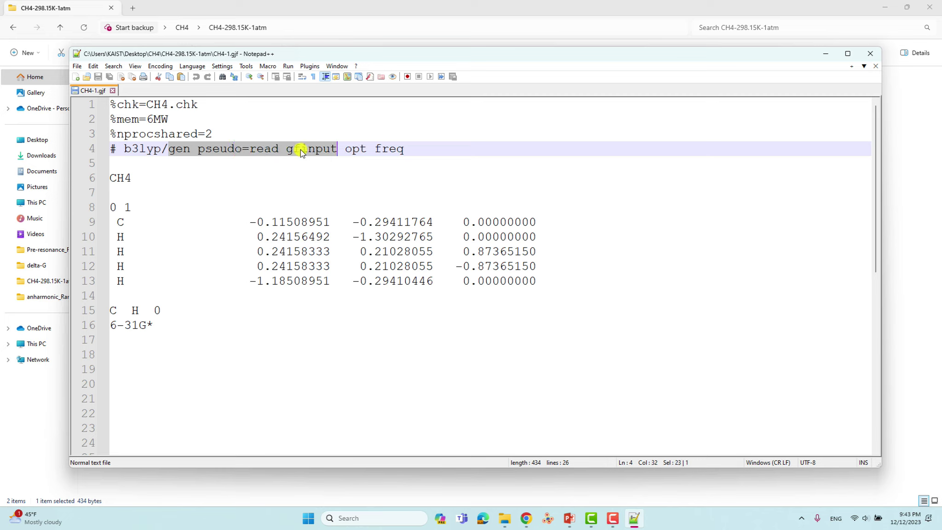
{"action": "left_click_drag", "start_coordinate": [345, 150], "coordinate": [366, 151]}
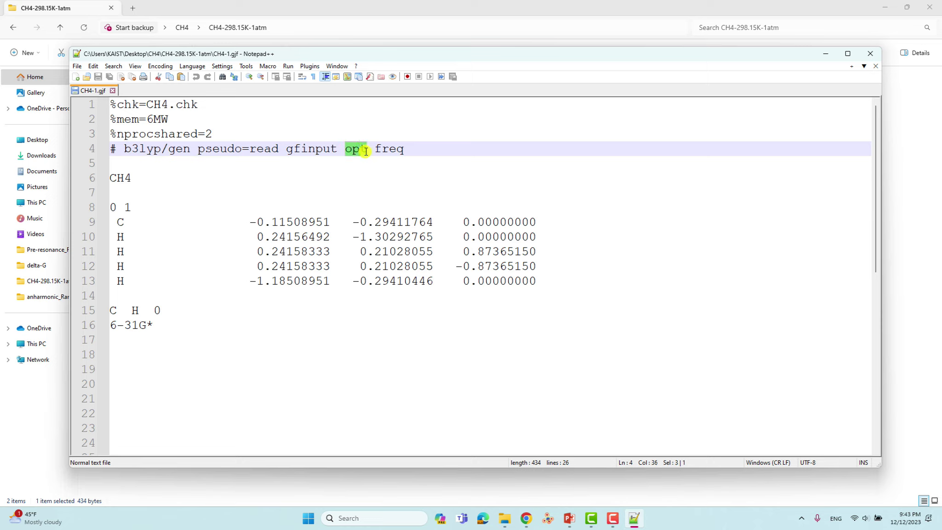
{"action": "double_click", "coordinate": [390, 149]}
{"action": "left_click", "coordinate": [360, 150]}
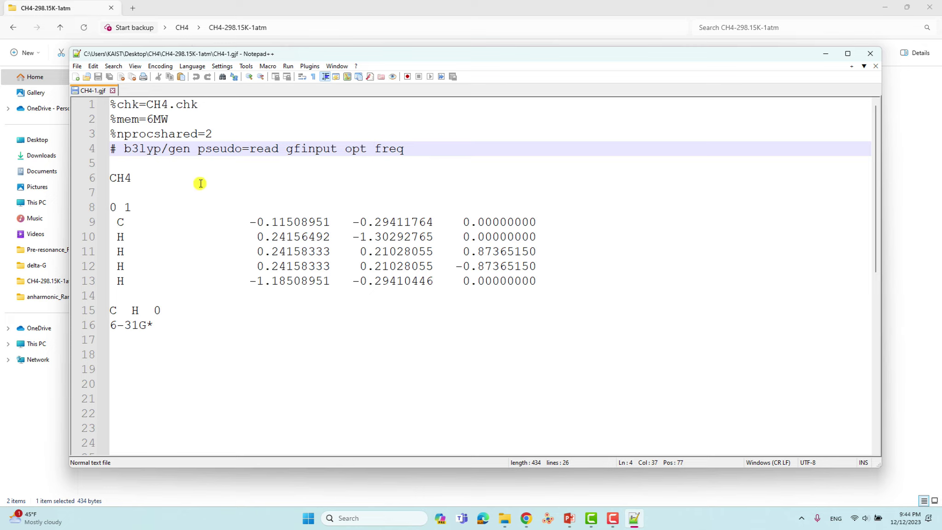
Examine the title line, the charge and multiplicity line, the atomic coordinates and the blank lines separating these sections.
{"action": "left_click", "coordinate": [127, 162]}
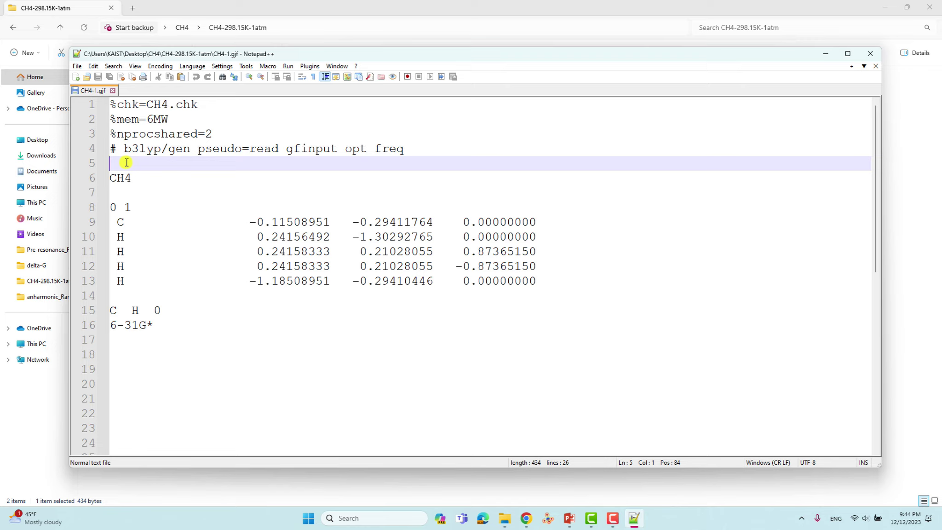
{"action": "left_click", "coordinate": [121, 178]}
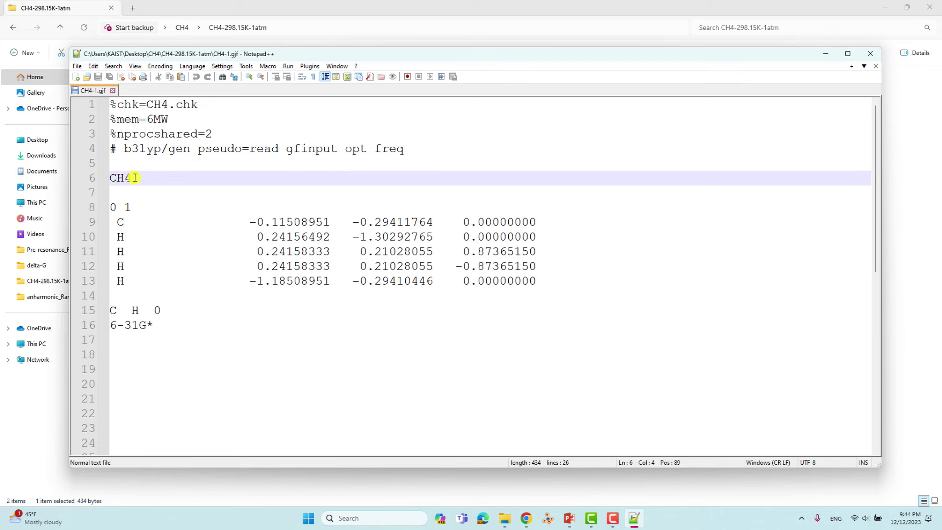
{"action": "left_click_drag", "start_coordinate": [132, 178], "coordinate": [111, 177]}
{"action": "left_click", "coordinate": [118, 192]}
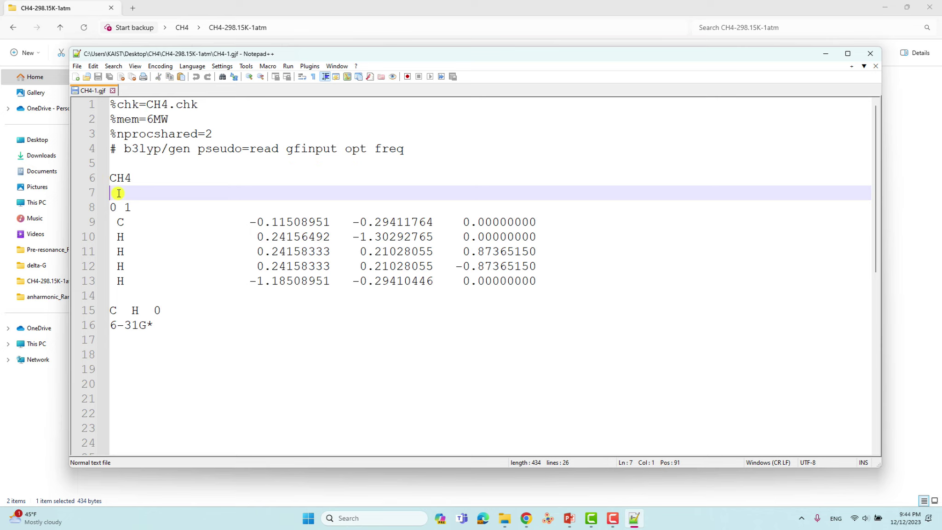
{"action": "left_click_drag", "start_coordinate": [118, 208], "coordinate": [110, 207]}
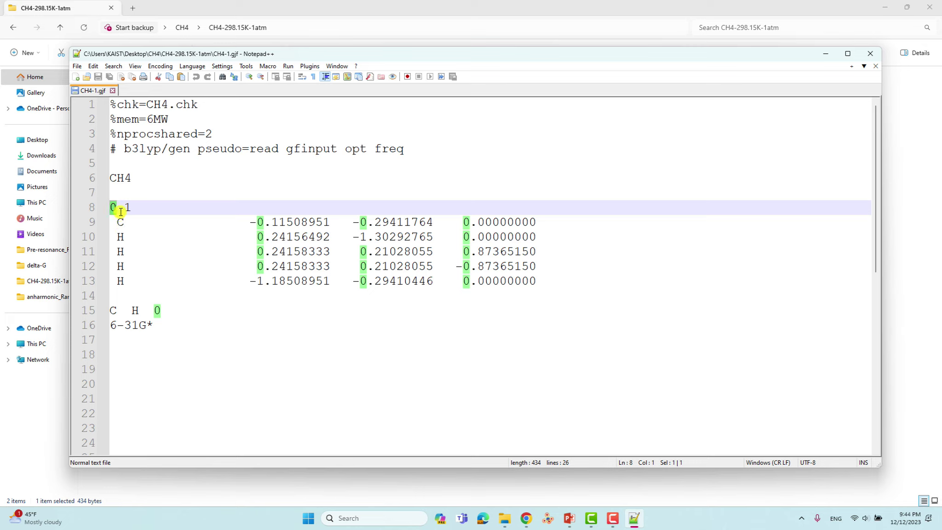
{"action": "left_click_drag", "start_coordinate": [132, 208], "coordinate": [542, 282]}
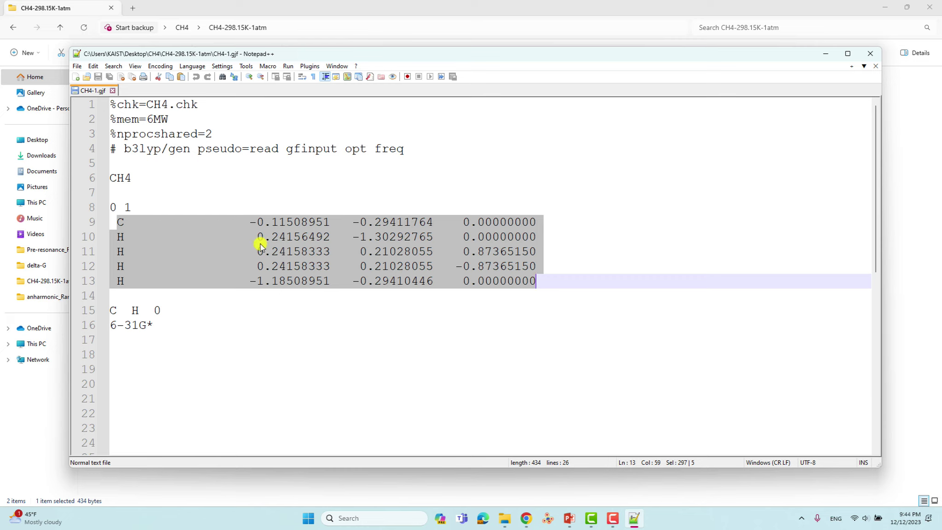
{"action": "left_click", "coordinate": [115, 218]}
{"action": "left_click", "coordinate": [121, 296]}
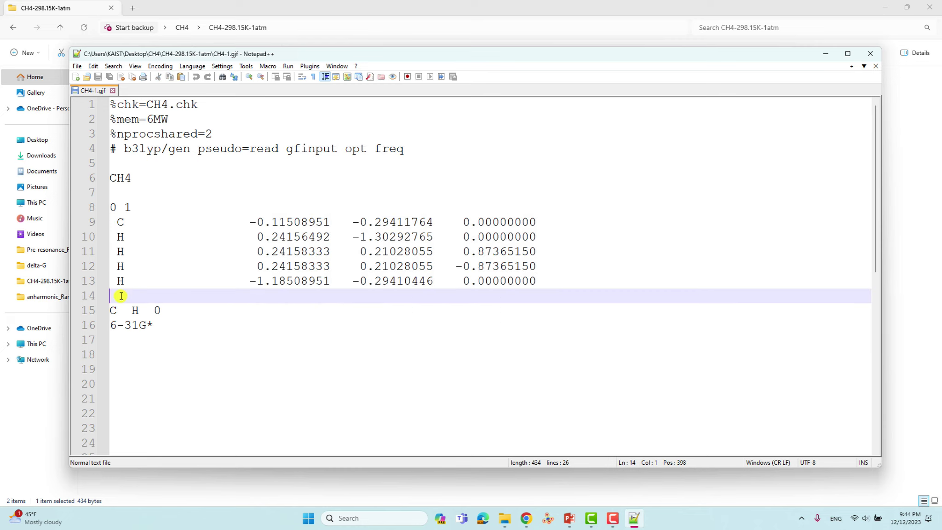
Examine the element list and the 6-31G* basis set at the end of the input file.
{"action": "left_click_drag", "start_coordinate": [111, 311], "coordinate": [138, 310]}
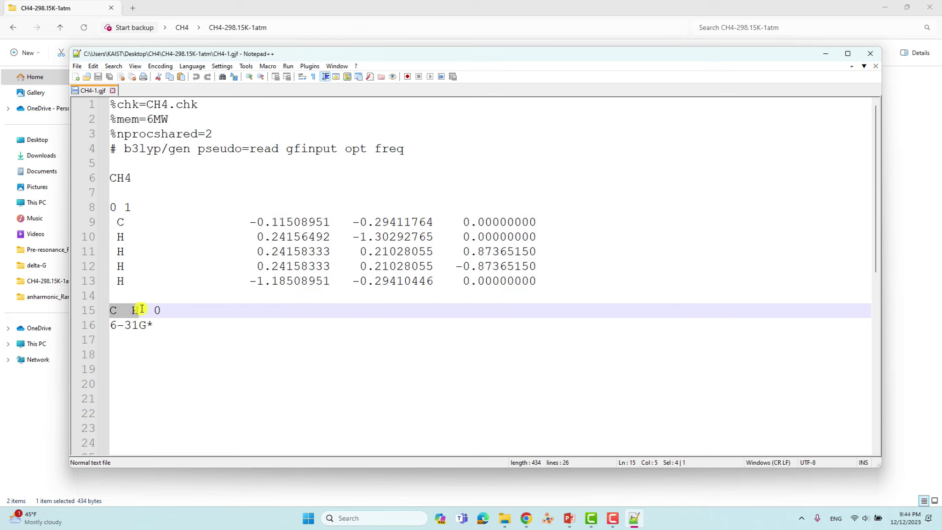
{"action": "left_click", "coordinate": [156, 310]}
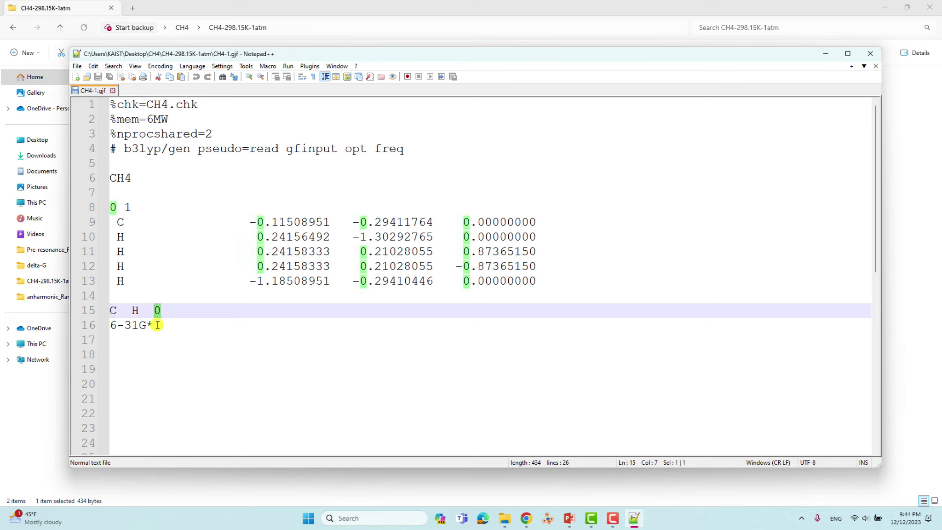
{"action": "left_click", "coordinate": [151, 325]}
{"action": "left_click_drag", "start_coordinate": [151, 325], "coordinate": [111, 324]}
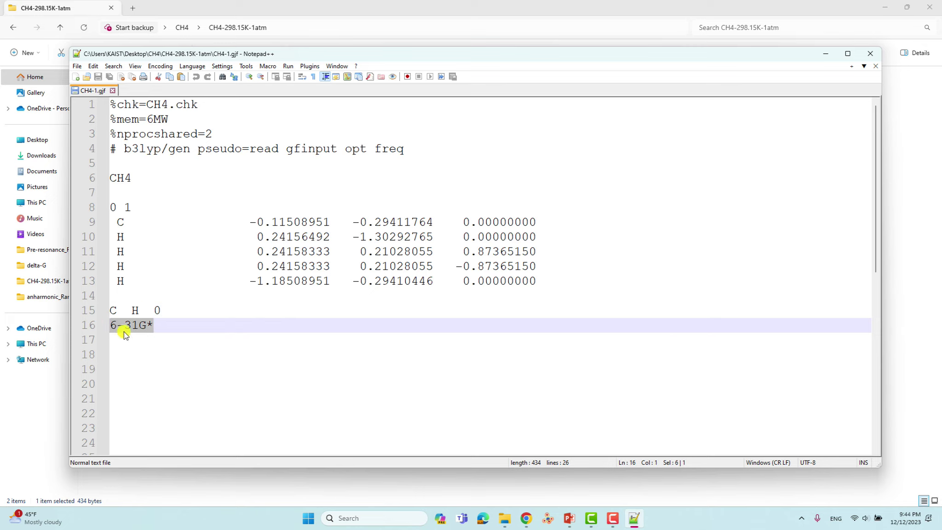
Add a **** line directly below the 6-31G* basis set, follow it with blank lines, and save the file.
{"action": "left_click", "coordinate": [162, 325]}
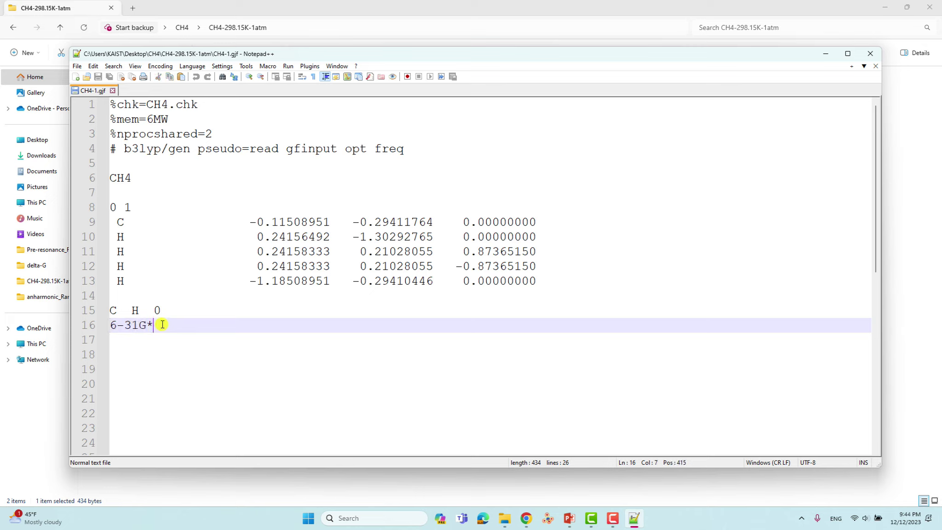
{"action": "key", "text": "Return"}
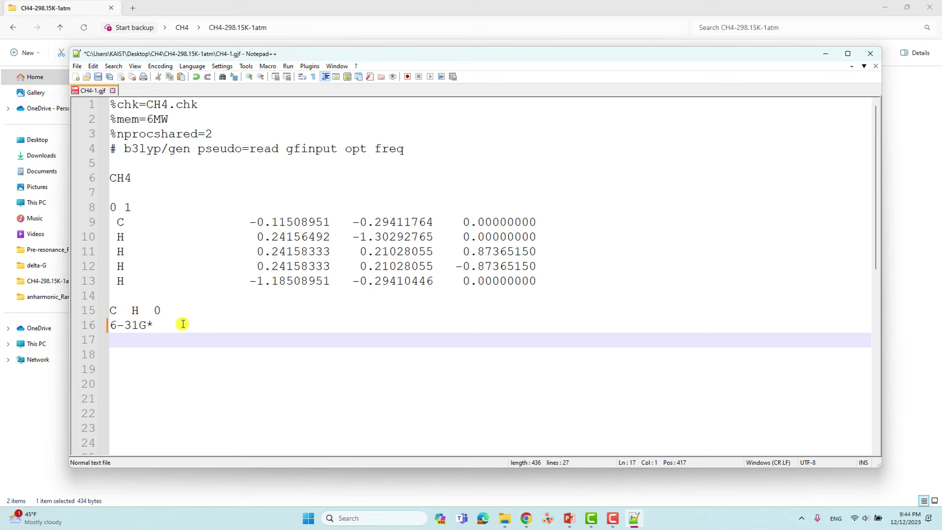
{"action": "type", "text": "****"}
{"action": "key", "text": "Return"}
{"action": "key", "text": "Return"}
{"action": "key", "text": "Return"}
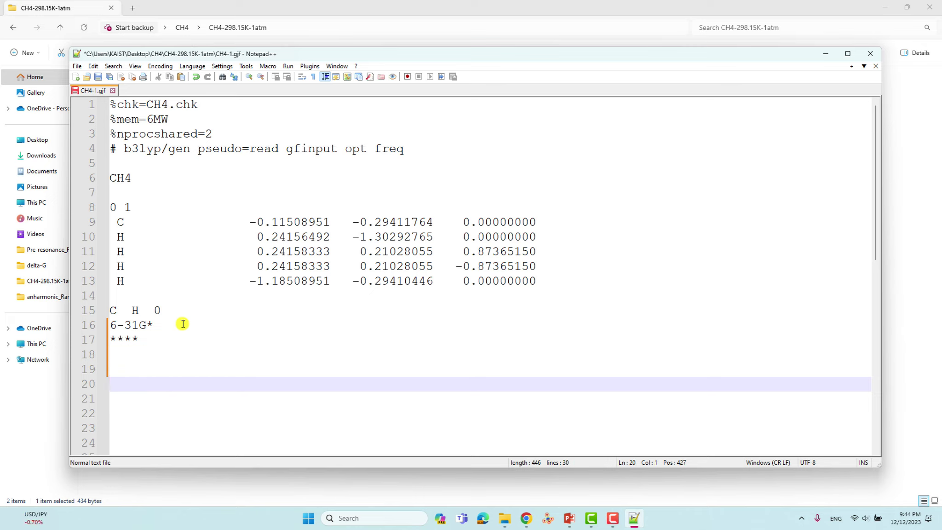
{"action": "left_click", "coordinate": [97, 76]}
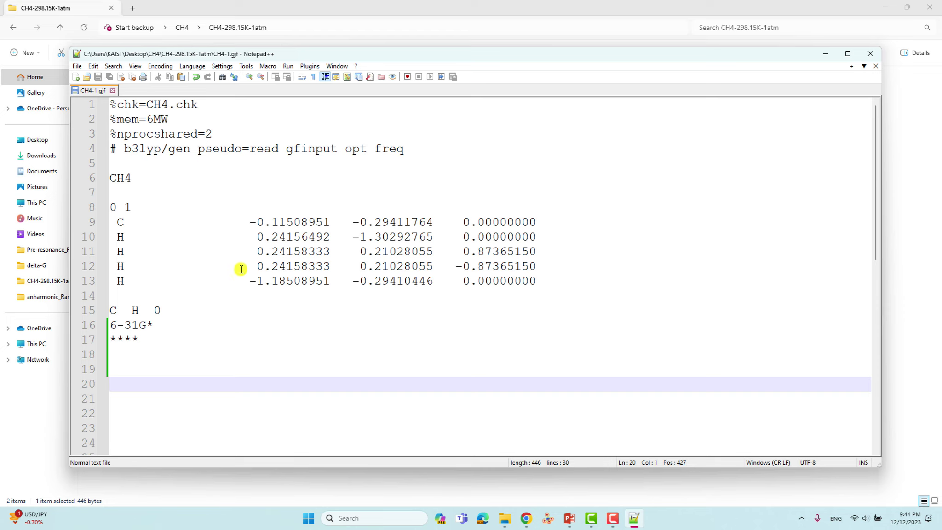
Move the editor window aside, return to the parent CH4 folder and restore its window to a smaller size.
{"action": "left_click_drag", "start_coordinate": [237, 54], "coordinate": [440, 70]}
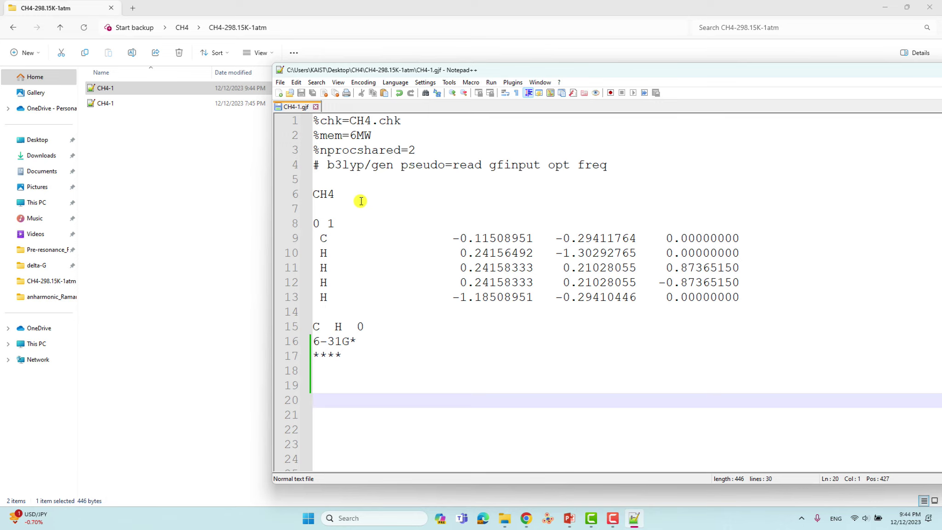
{"action": "left_click", "coordinate": [60, 27]}
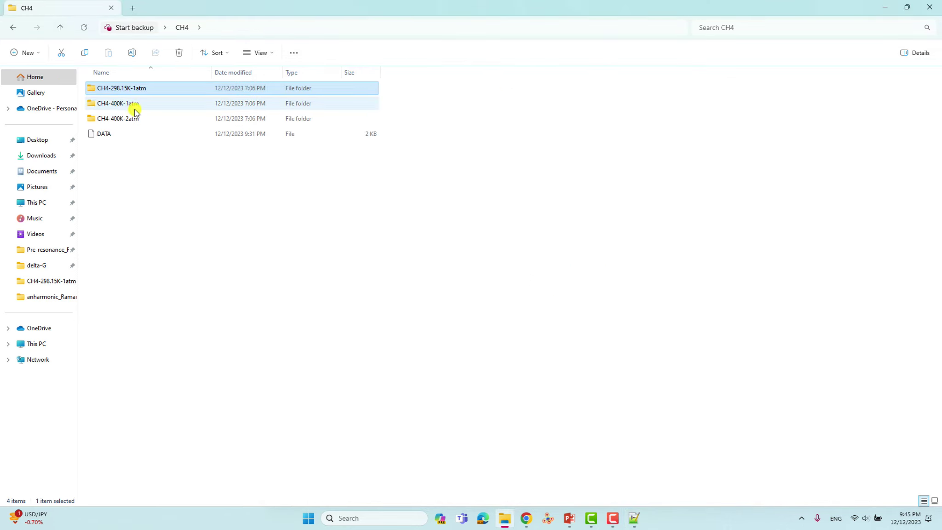
{"action": "left_click", "coordinate": [120, 104]}
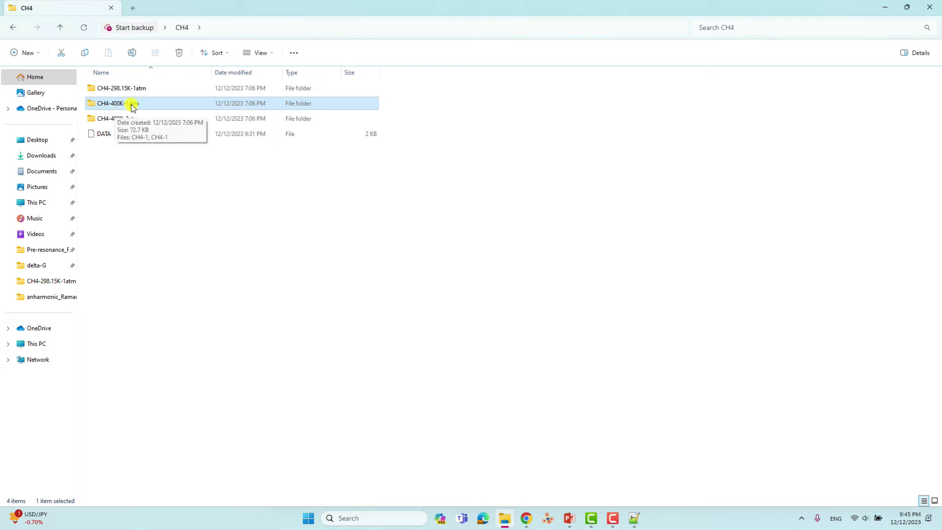
{"action": "left_click", "coordinate": [119, 119]}
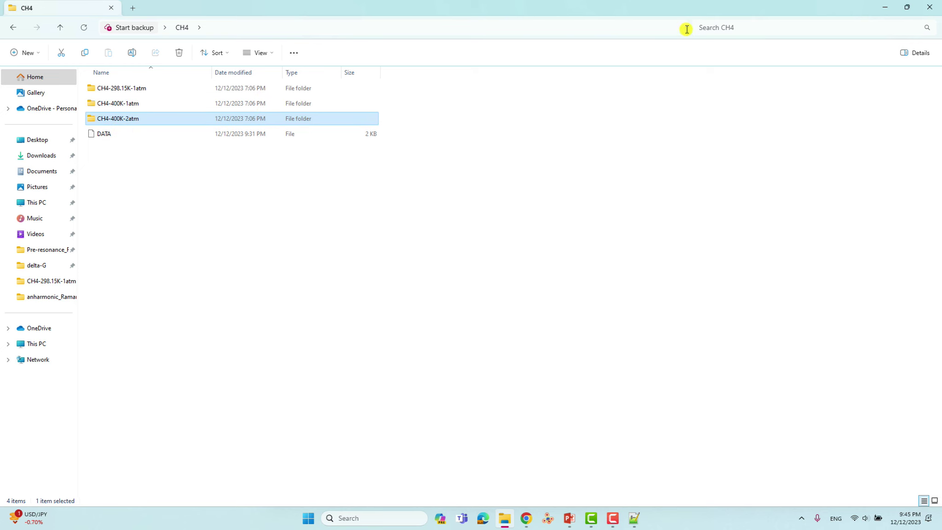
{"action": "double_click", "coordinate": [679, 13]}
{"action": "left_click_drag", "start_coordinate": [414, 28], "coordinate": [369, 29]}
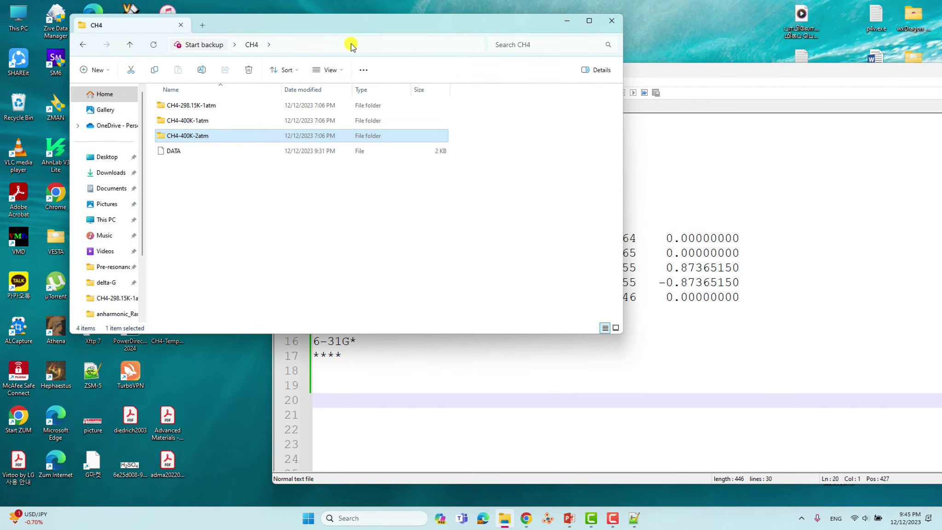
Open the CH4-1 GJF file from CH4-400K-1atm in the maximized Notepad++ window and highlight its Temperature=400.0 Pressure=1.0 keywords.
{"action": "double_click", "coordinate": [195, 122]}
{"action": "left_click_drag", "start_coordinate": [177, 105], "coordinate": [739, 213]}
{"action": "left_click_drag", "start_coordinate": [457, 70], "coordinate": [248, 69]}
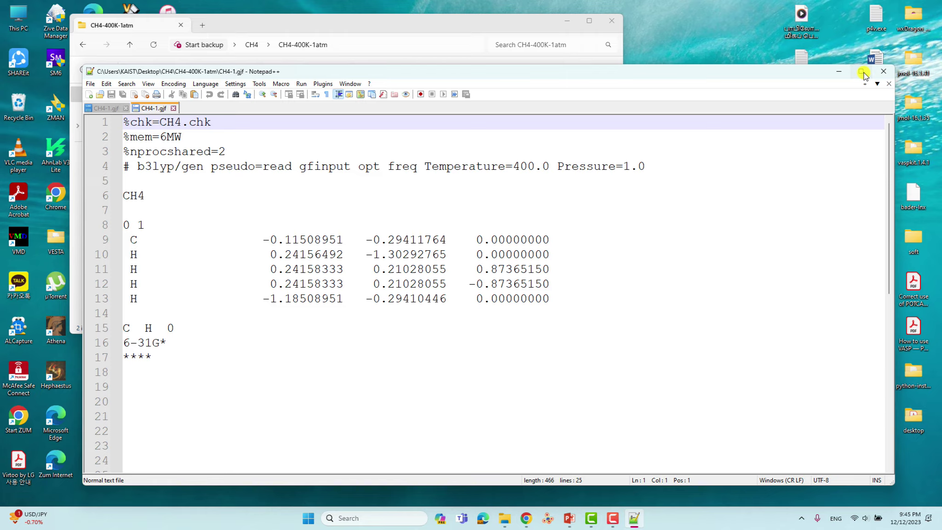
{"action": "left_click", "coordinate": [862, 75]}
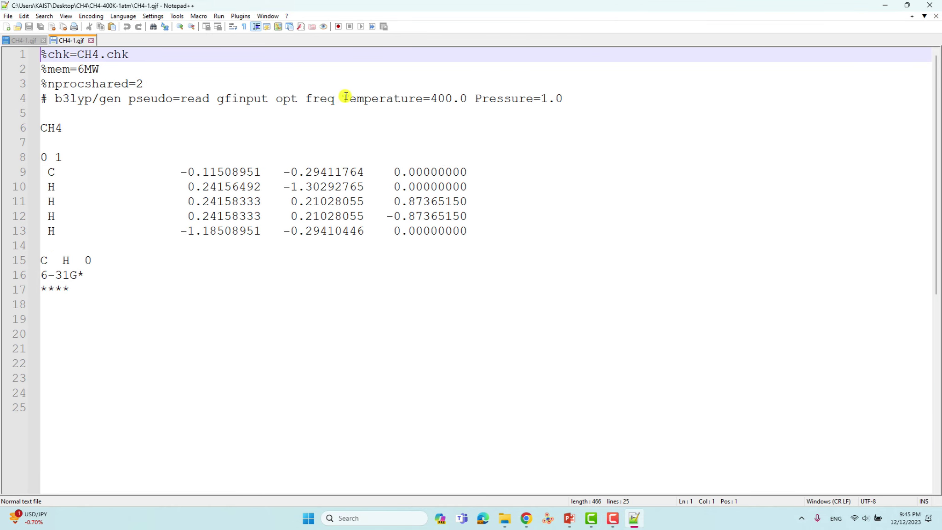
{"action": "left_click_drag", "start_coordinate": [345, 96], "coordinate": [565, 102]}
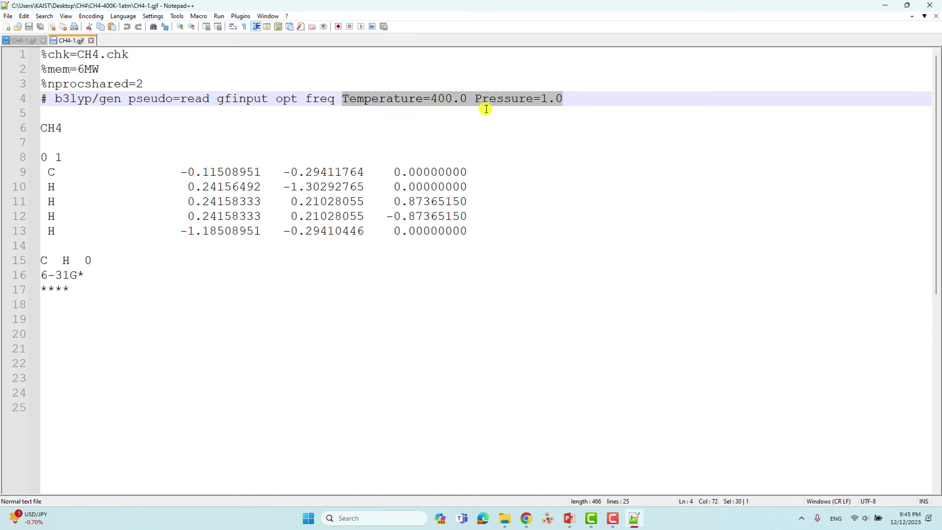
Highlight the Temperature and Pressure keywords in the route line of the 400 K, 1 atm input file and deselect them.
{"action": "left_click", "coordinate": [369, 102]}
{"action": "left_click_drag", "start_coordinate": [342, 101], "coordinate": [564, 103]}
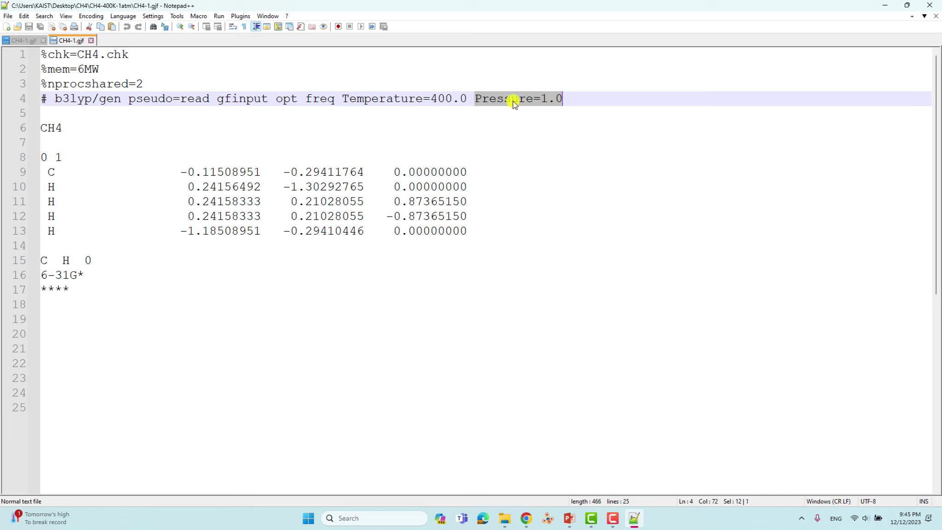
{"action": "left_click", "coordinate": [571, 102]}
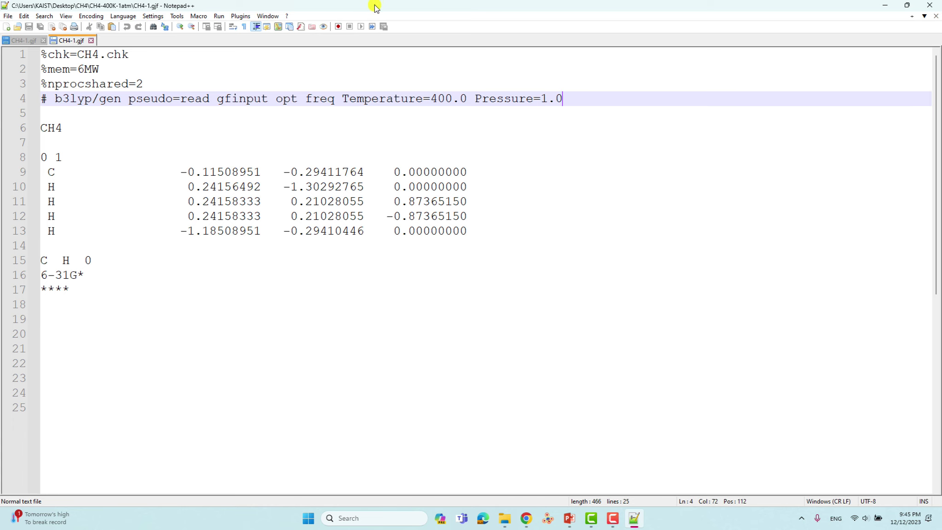
Restore the editor to a smaller window and open the CH4-1 GJF file from the CH4-400K-2atm folder.
{"action": "left_click_drag", "start_coordinate": [375, 9], "coordinate": [565, 59]}
{"action": "left_click", "coordinate": [384, 28]}
{"action": "left_click_drag", "start_coordinate": [385, 28], "coordinate": [357, 29]}
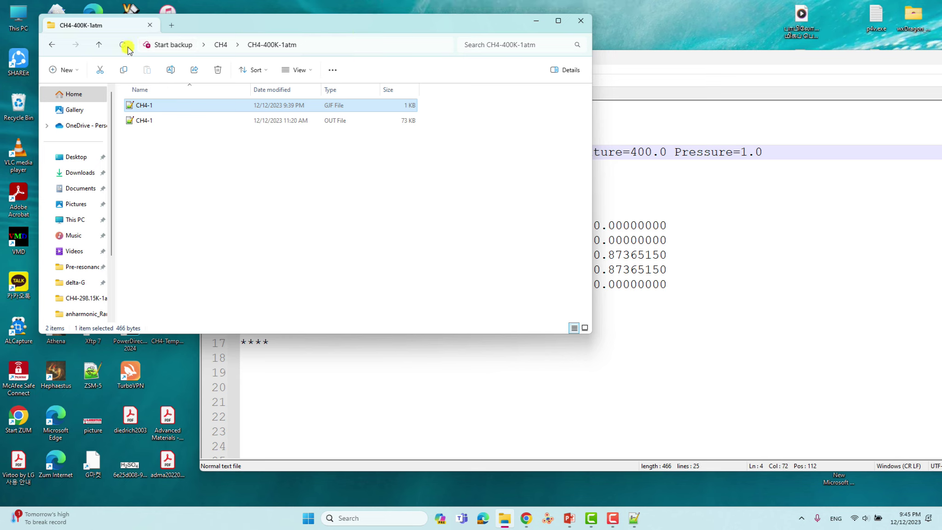
{"action": "left_click", "coordinate": [99, 44]}
{"action": "double_click", "coordinate": [163, 136]}
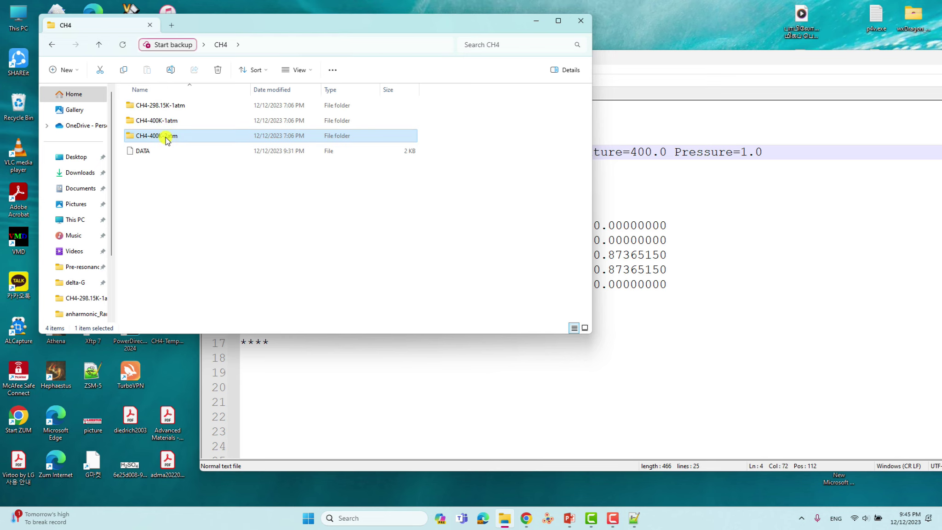
{"action": "double_click", "coordinate": [144, 105]}
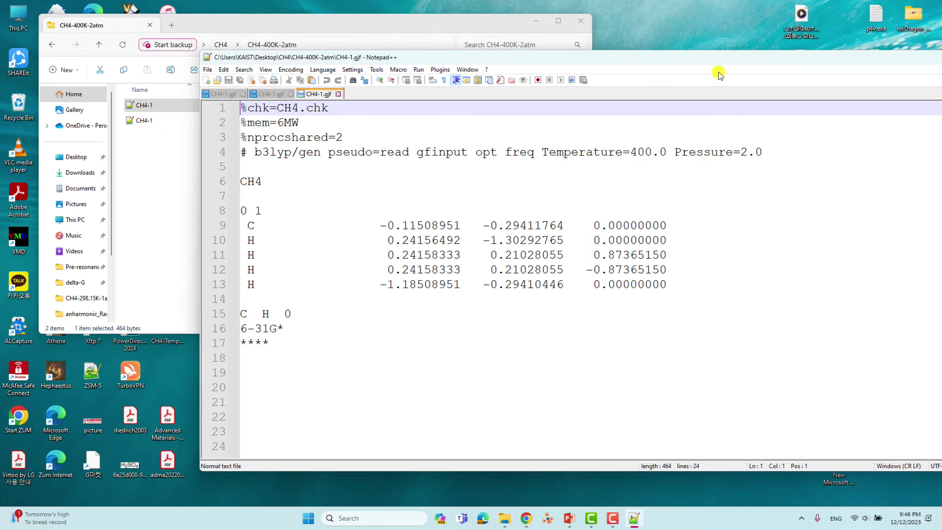
Bring the editor window fully into view and highlight the Temperature=400.0 and Pressure=2.0 keywords in turn.
{"action": "left_click_drag", "start_coordinate": [452, 90], "coordinate": [380, 39]}
{"action": "left_click_drag", "start_coordinate": [471, 134], "coordinate": [591, 137]}
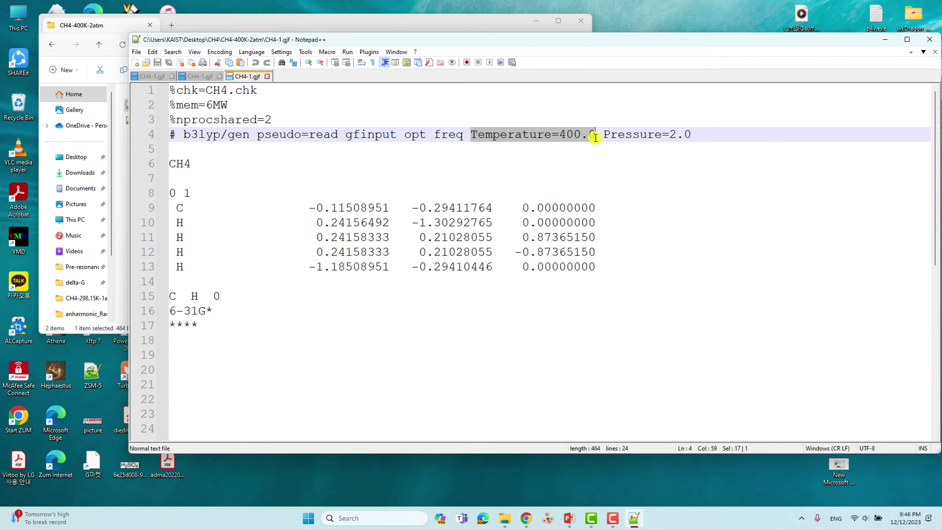
{"action": "left_click_drag", "start_coordinate": [604, 138], "coordinate": [694, 139]}
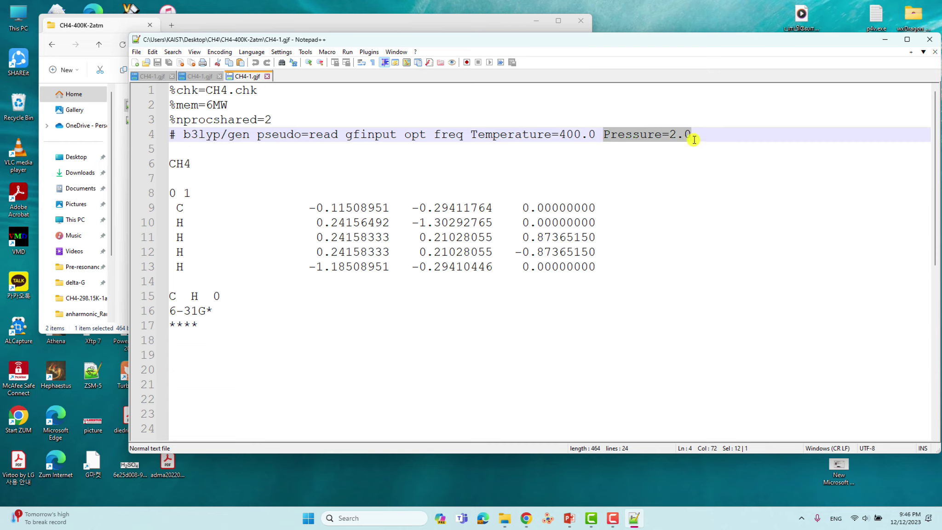
Move the editor window aside, return to the parent CH4 folder and select the DATA file.
{"action": "left_click_drag", "start_coordinate": [345, 40], "coordinate": [490, 88]}
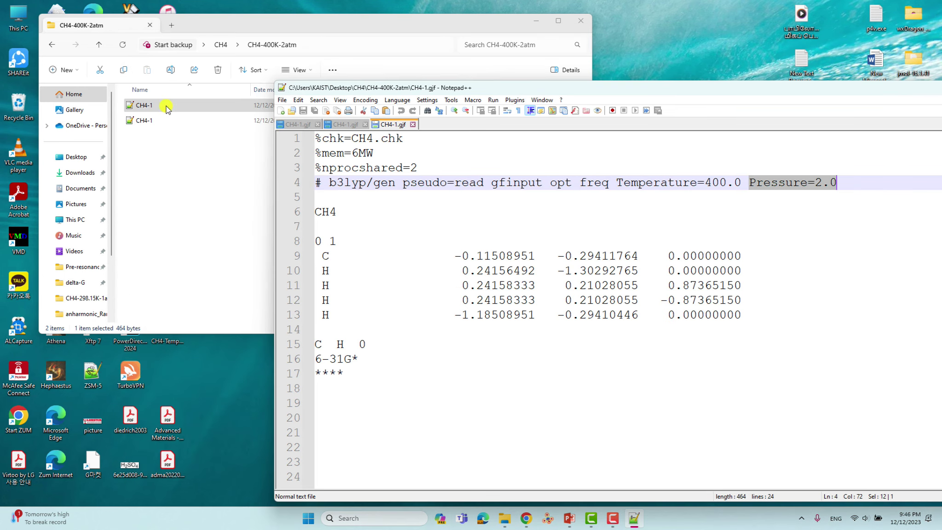
{"action": "left_click", "coordinate": [99, 45]}
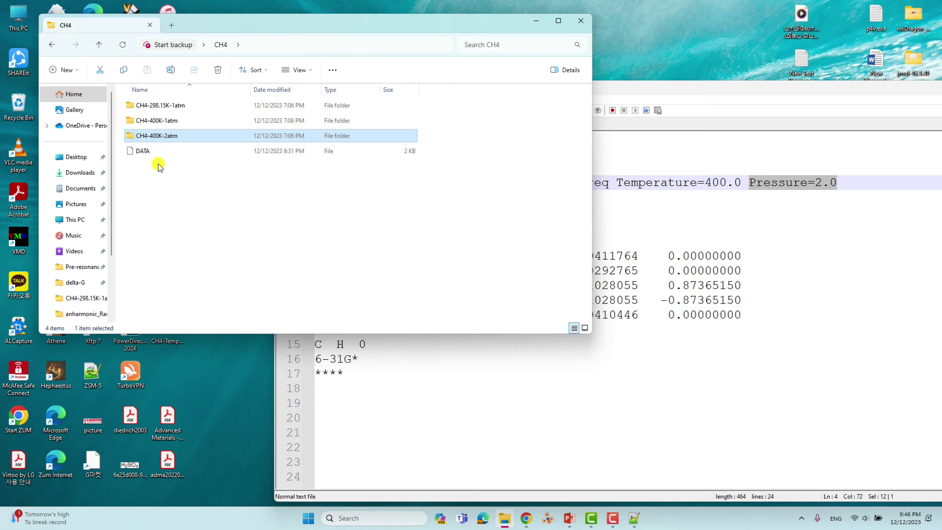
{"action": "left_click", "coordinate": [167, 170]}
{"action": "left_click", "coordinate": [142, 154]}
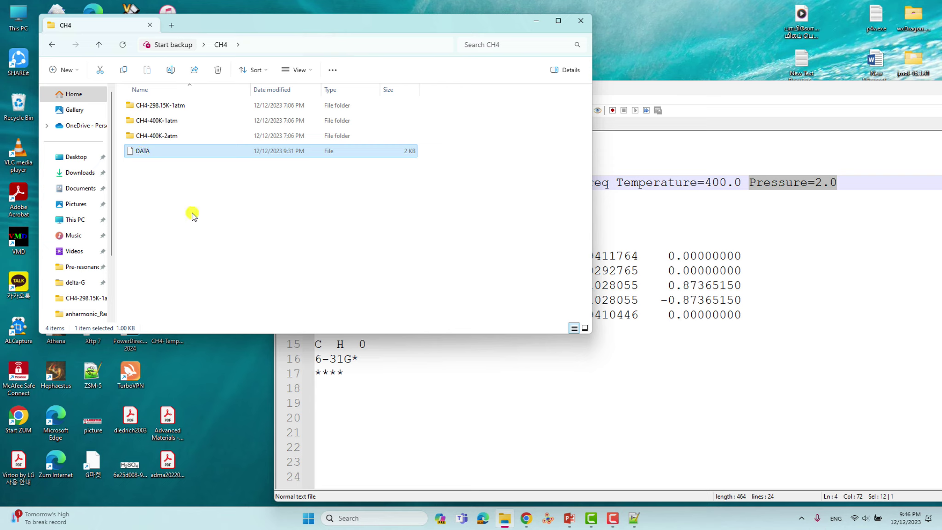
Minimize the editor and open the CH4-1 OUT file from the CH4-298.15K-1atm folder in Notepad++.
{"action": "double_click", "coordinate": [159, 107]}
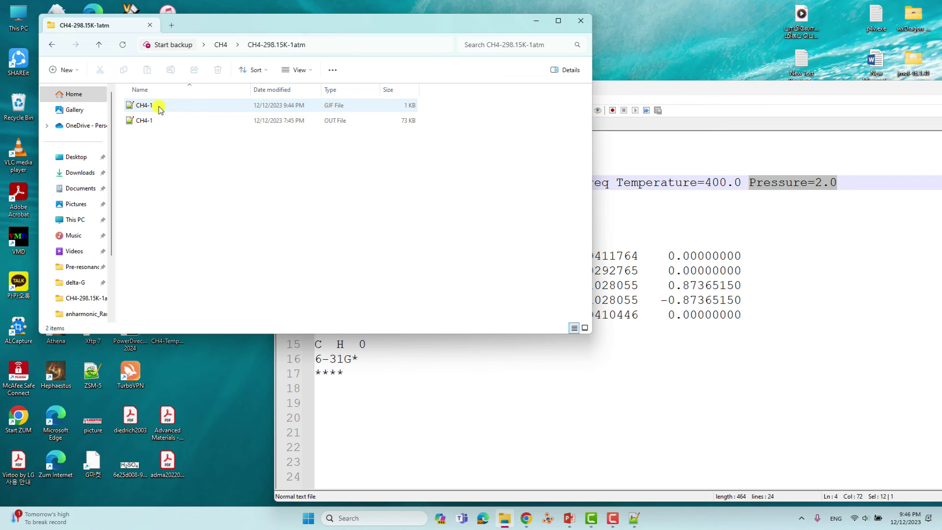
{"action": "left_click", "coordinate": [149, 121]}
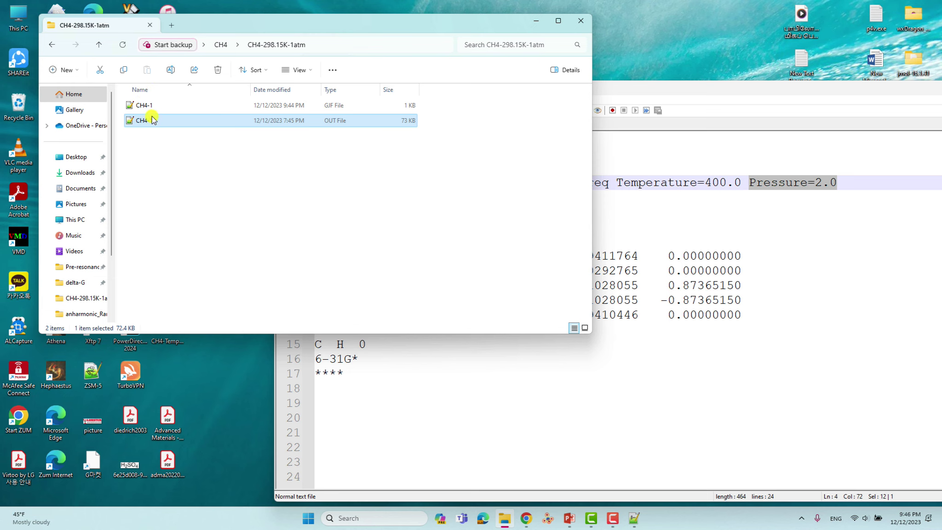
{"action": "left_click_drag", "start_coordinate": [627, 90], "coordinate": [512, 99]}
{"action": "key", "text": "super+Down"}
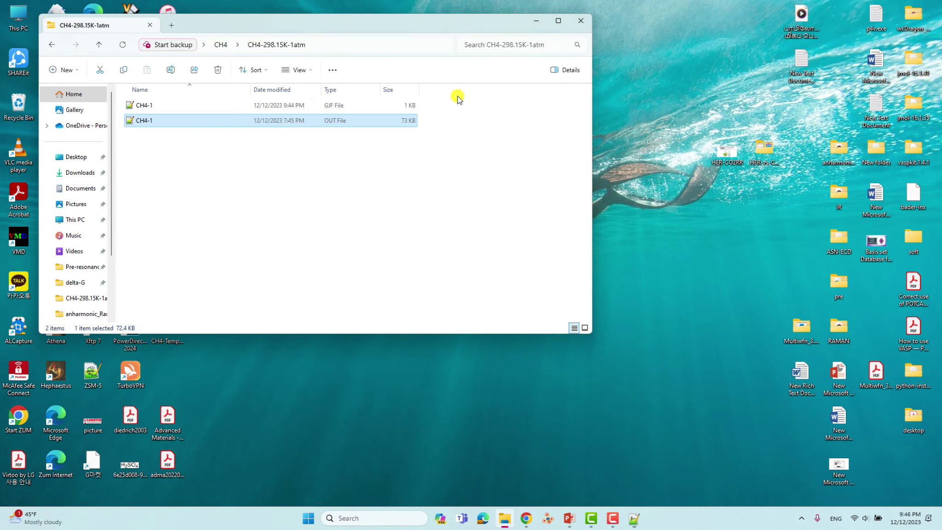
{"action": "right_click", "coordinate": [144, 121]}
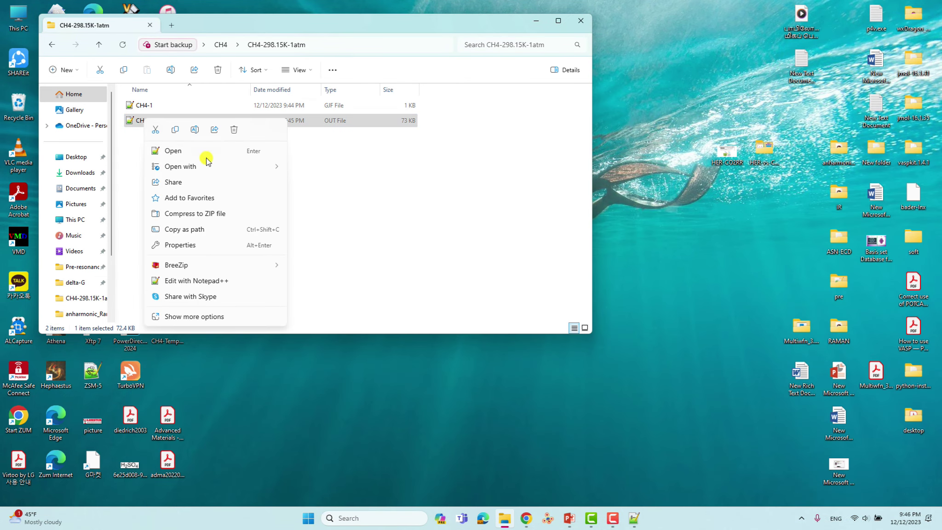
{"action": "left_click", "coordinate": [198, 281]}
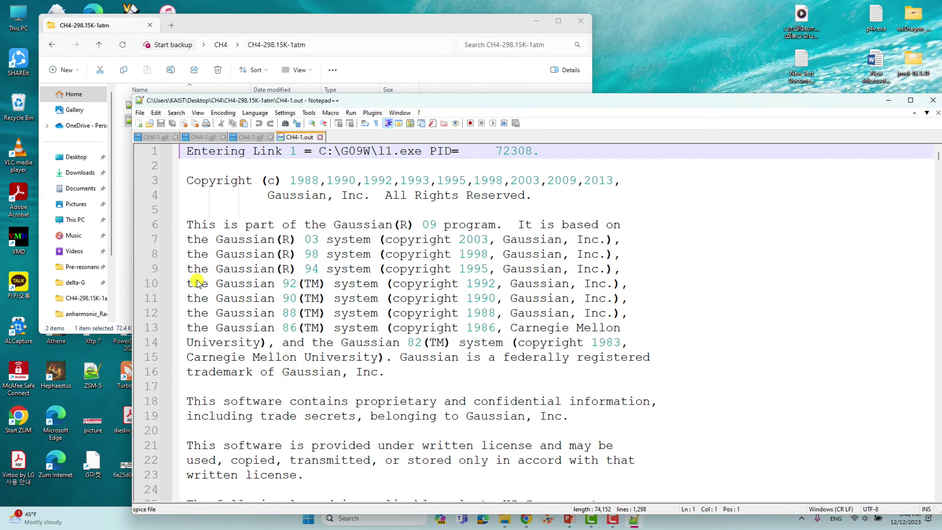
Maximize the editor window and find the summary block at the end of the optimization job in CH4-1.out.
{"action": "left_click_drag", "start_coordinate": [351, 101], "coordinate": [379, 32]}
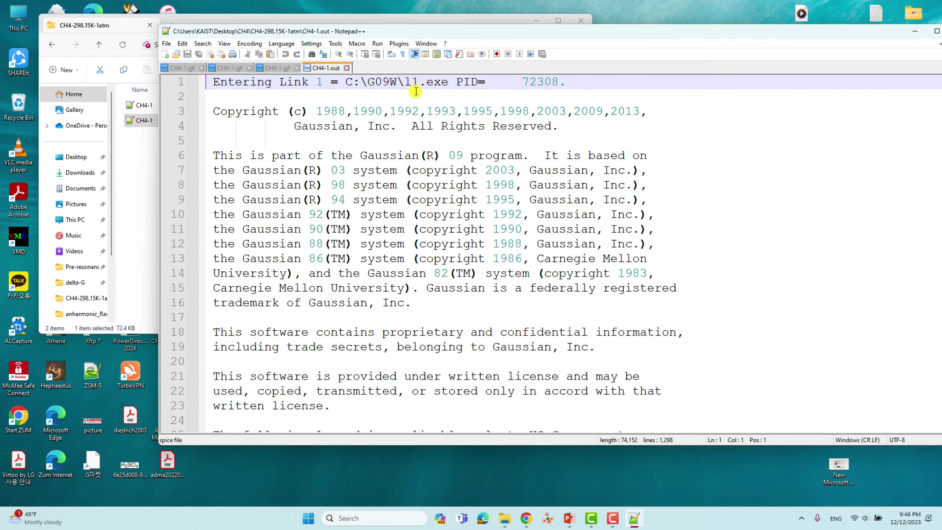
{"action": "scroll", "coordinate": [528, 189], "scroll_direction": "down", "scroll_amount": 13}
{"action": "scroll", "coordinate": [528, 189], "scroll_direction": "down", "scroll_amount": 1}
{"action": "left_click_drag", "start_coordinate": [567, 29], "coordinate": [552, 26]}
{"action": "scroll", "coordinate": [526, 177], "scroll_direction": "down", "scroll_amount": 20}
{"action": "scroll", "coordinate": [517, 209], "scroll_direction": "down", "scroll_amount": 20}
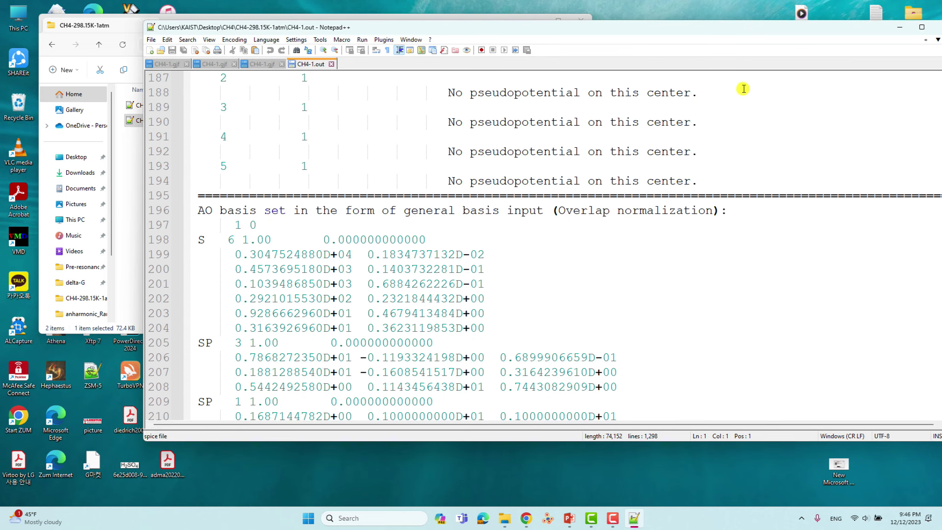
{"action": "left_click_drag", "start_coordinate": [717, 31], "coordinate": [680, 37]}
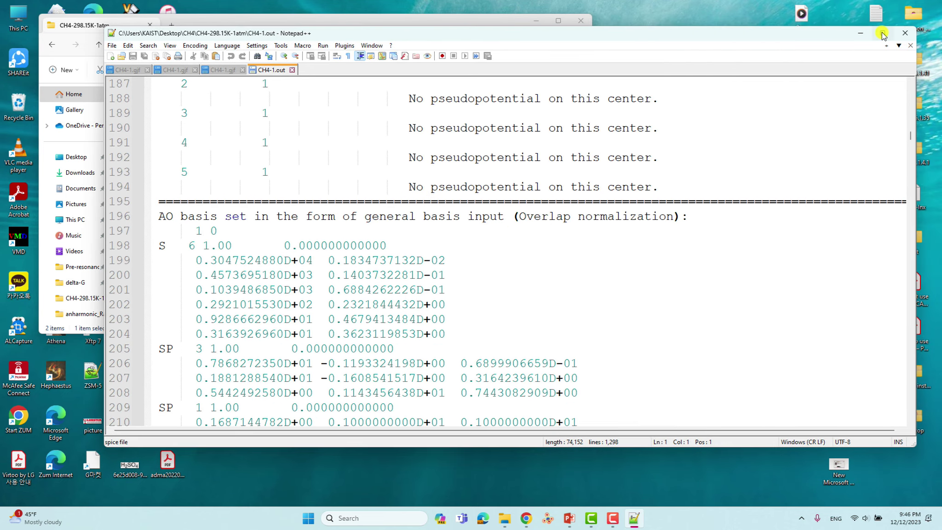
{"action": "left_click", "coordinate": [884, 33]}
{"action": "scroll", "coordinate": [736, 147], "scroll_direction": "down", "scroll_amount": 8}
{"action": "scroll", "coordinate": [709, 194], "scroll_direction": "down", "scroll_amount": 20}
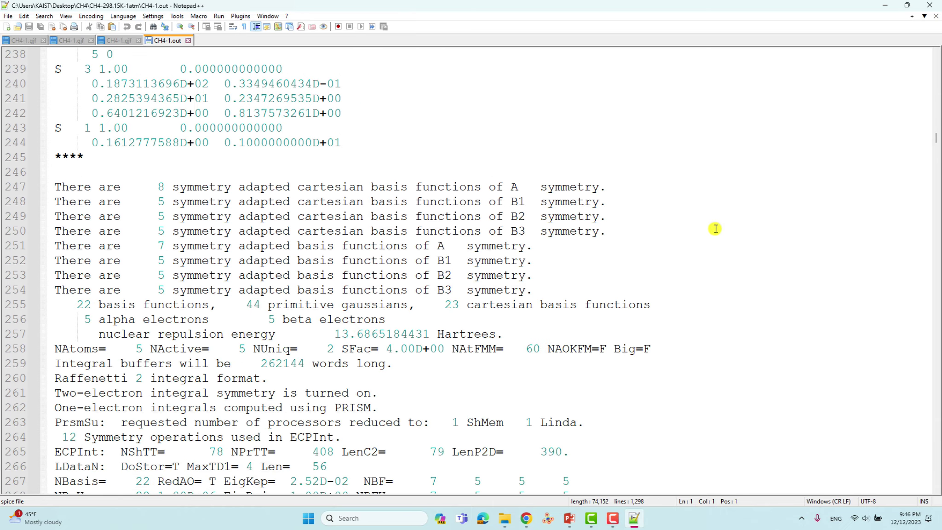
{"action": "scroll", "coordinate": [720, 237], "scroll_direction": "down", "scroll_amount": 18}
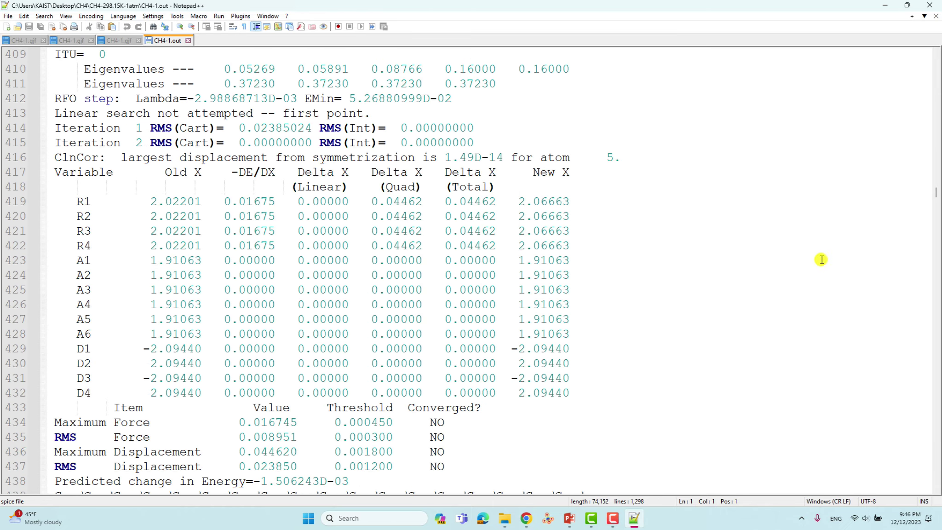
{"action": "left_click_drag", "start_coordinate": [936, 195], "coordinate": [920, 300]}
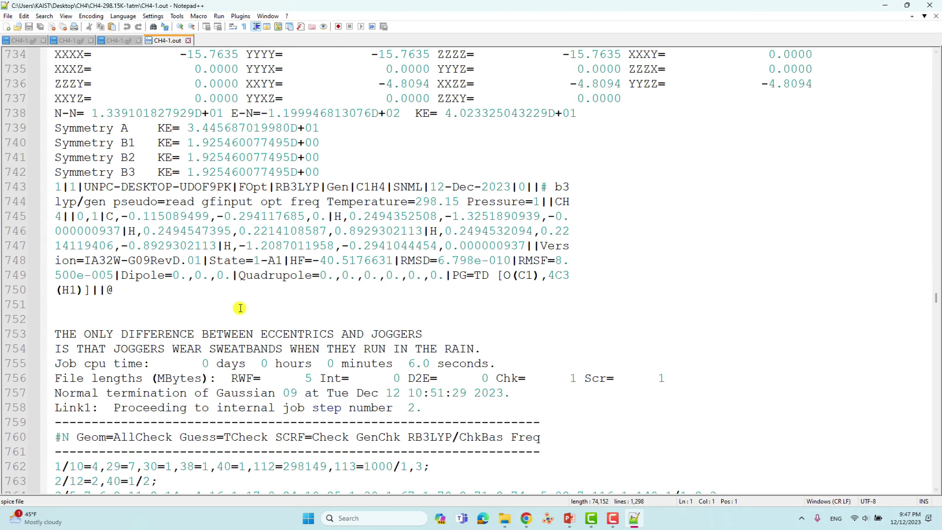
Highlight the optimization's summary block and the Freq keyword in the route line of the job section that follows.
{"action": "left_click_drag", "start_coordinate": [141, 293], "coordinate": [49, 188]}
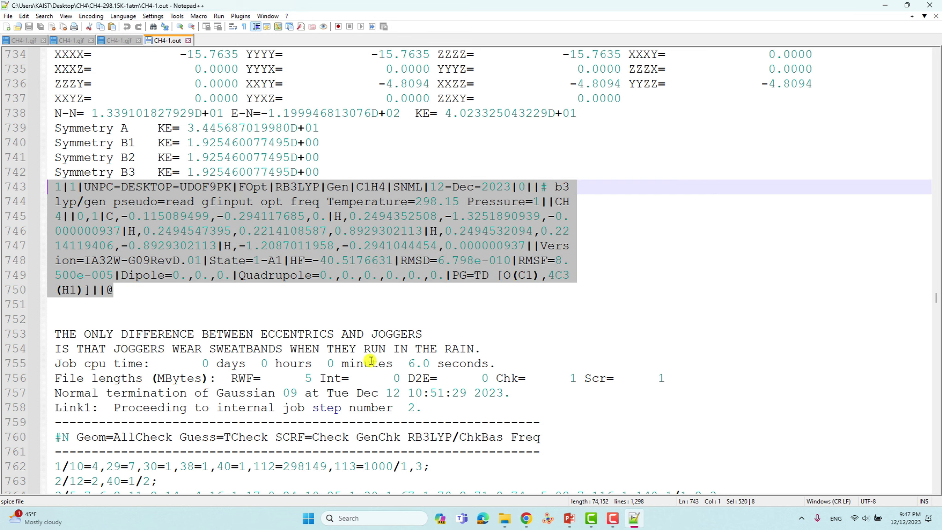
{"action": "left_click_drag", "start_coordinate": [512, 440], "coordinate": [542, 440]}
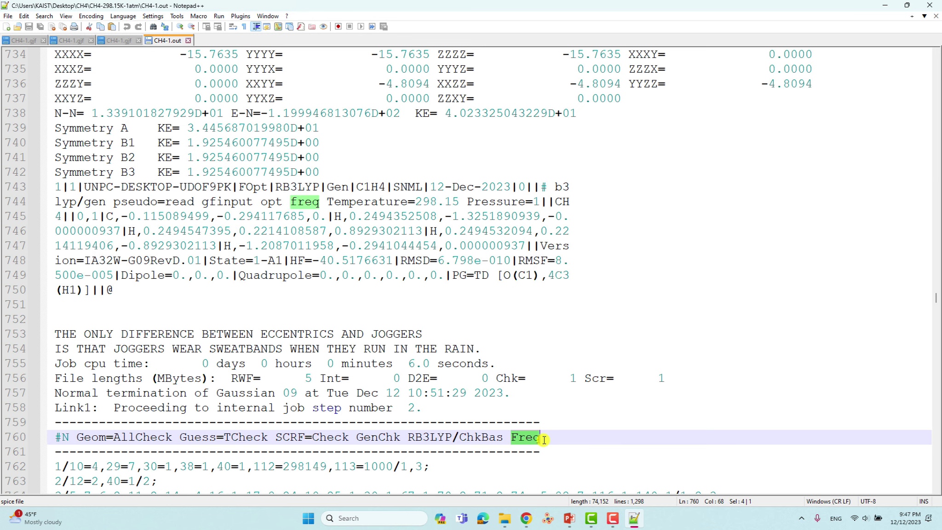
{"action": "left_click", "coordinate": [415, 261]}
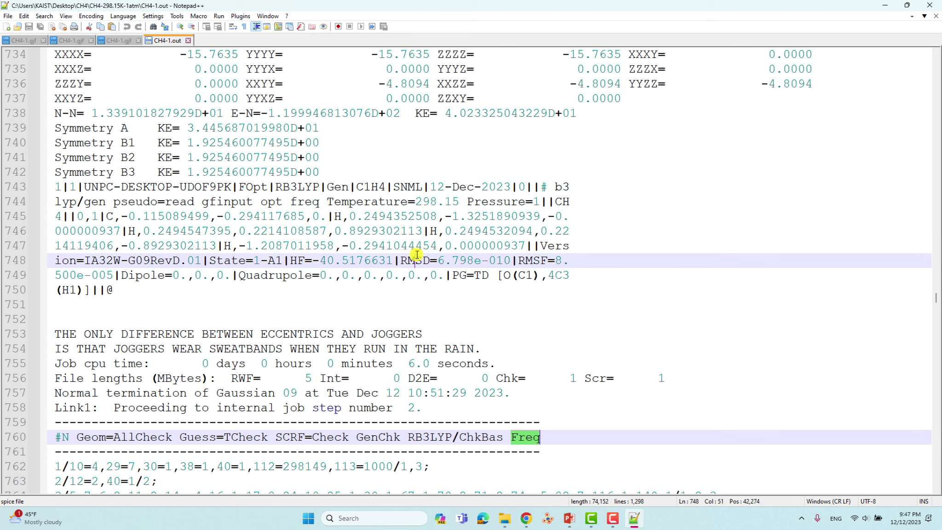
Select the whole optimization summary block again and highlight the HF energy value within it.
{"action": "left_click_drag", "start_coordinate": [52, 185], "coordinate": [554, 287]}
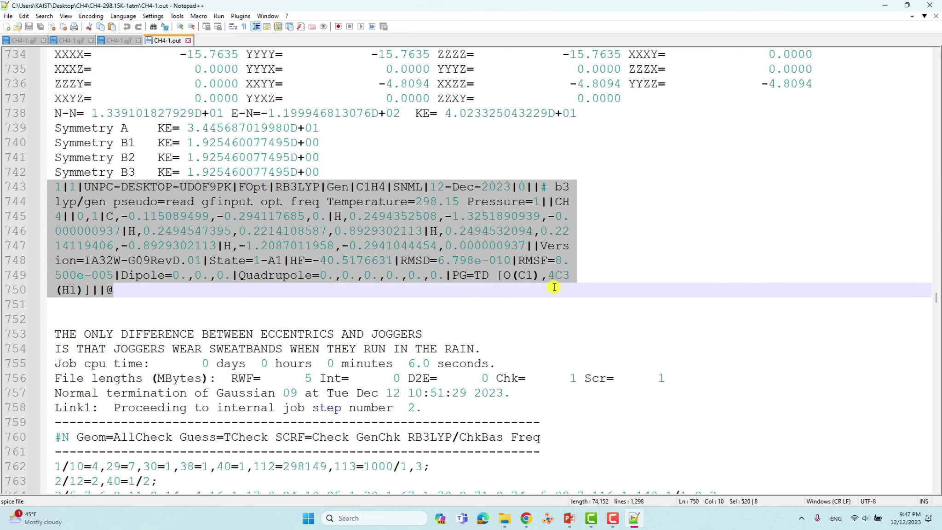
{"action": "left_click", "coordinate": [316, 263]}
{"action": "left_click_drag", "start_coordinate": [315, 260], "coordinate": [389, 263]}
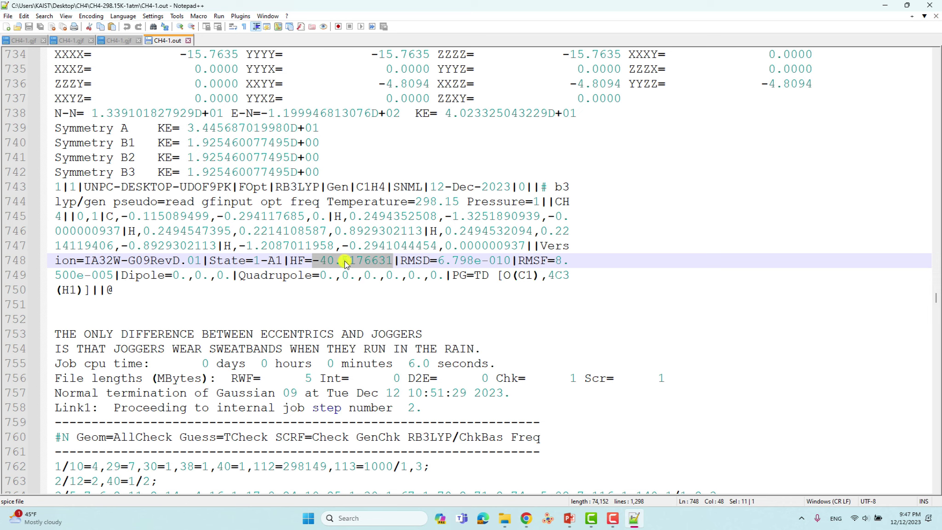
Restore the editor to a smaller window, open the DATA file from the parent CH4 folder and reposition the window to show its tables.
{"action": "left_click_drag", "start_coordinate": [67, 11], "coordinate": [401, 49]}
{"action": "left_click", "coordinate": [101, 45]}
{"action": "left_click", "coordinate": [101, 44]}
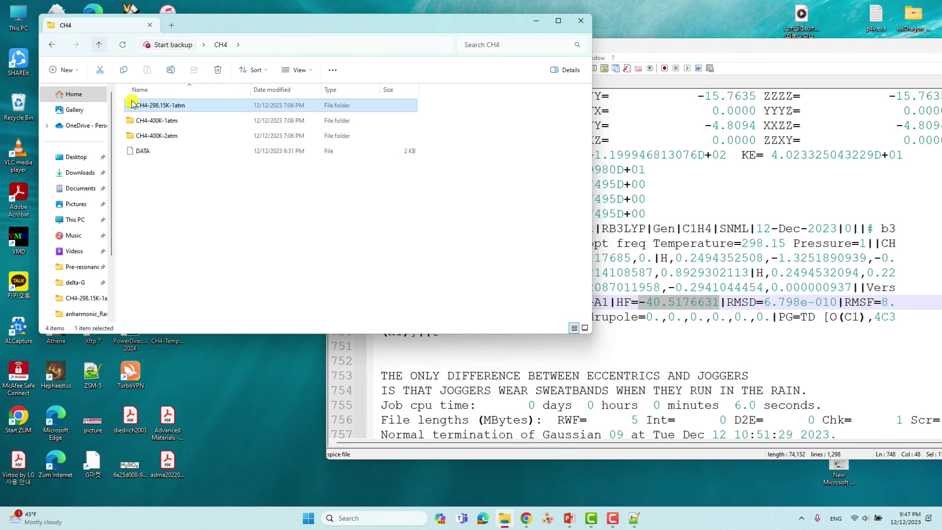
{"action": "double_click", "coordinate": [141, 151]}
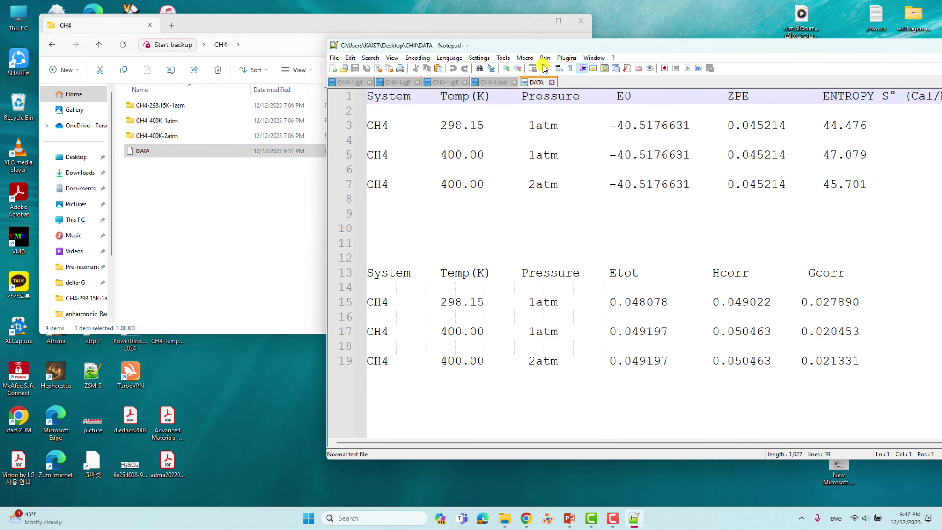
{"action": "left_click_drag", "start_coordinate": [531, 44], "coordinate": [390, 44]}
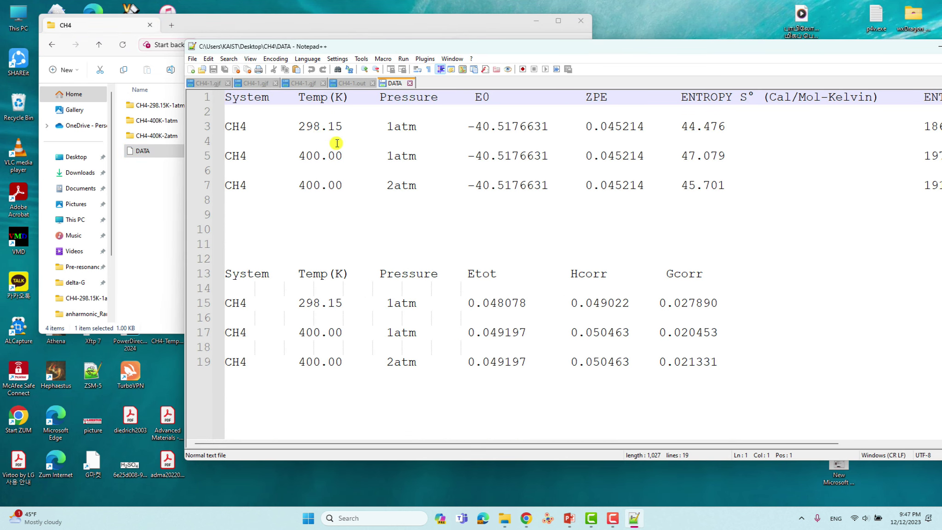
Review the temperature and pressure rows in DATA and compare the 298.15 K E0 value with the HF energy in CH4-1.out.
{"action": "left_click", "coordinate": [314, 155]}
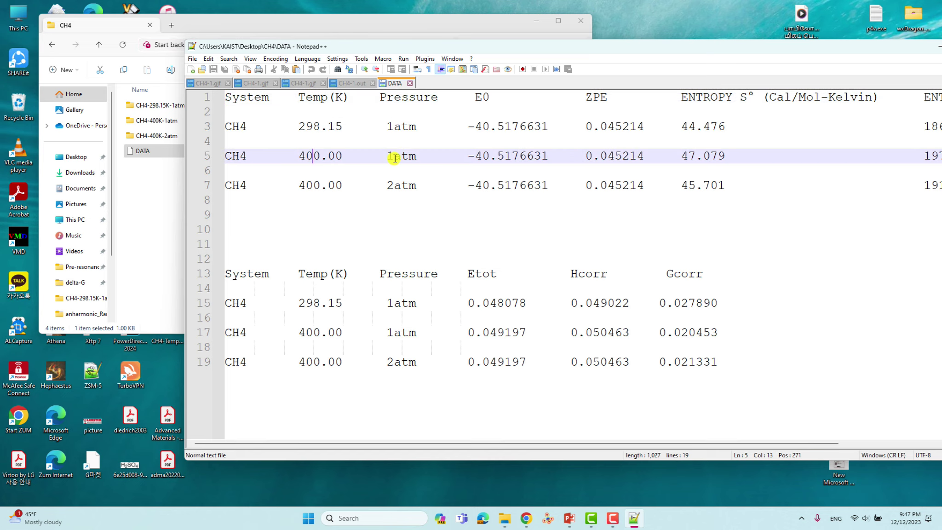
{"action": "left_click", "coordinate": [318, 180]}
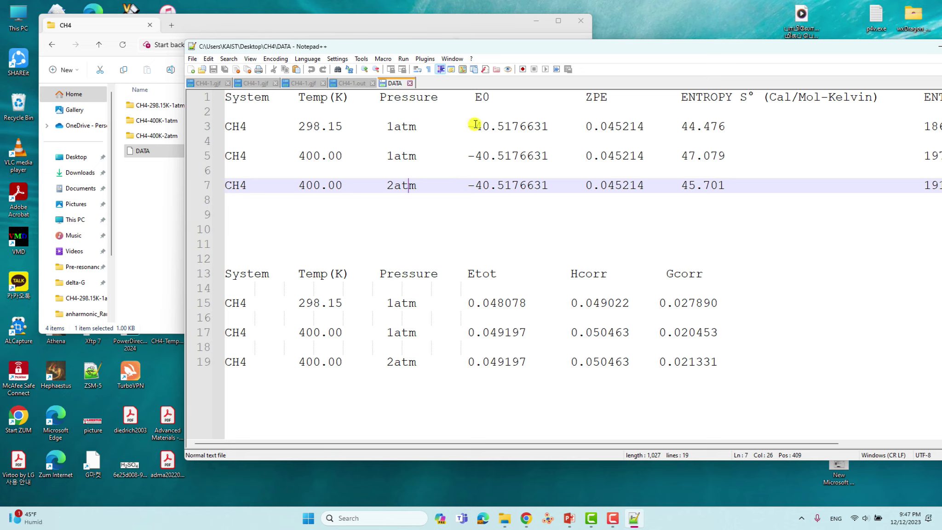
{"action": "left_click_drag", "start_coordinate": [476, 125], "coordinate": [542, 127]}
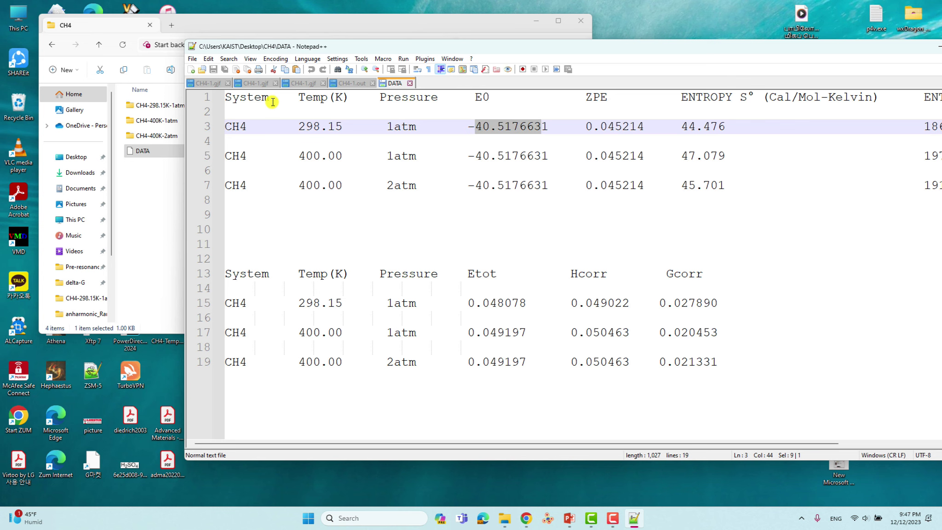
{"action": "left_click", "coordinate": [346, 85]}
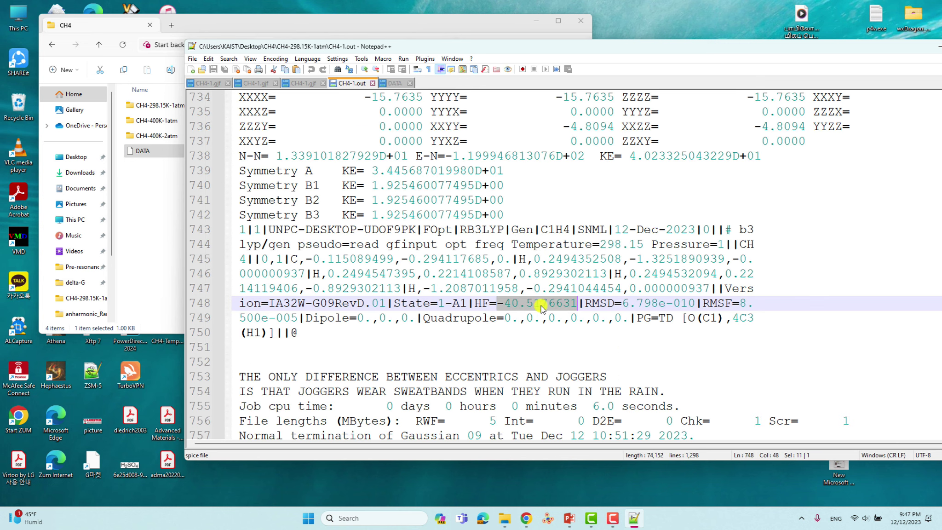
{"action": "left_click", "coordinate": [395, 83]}
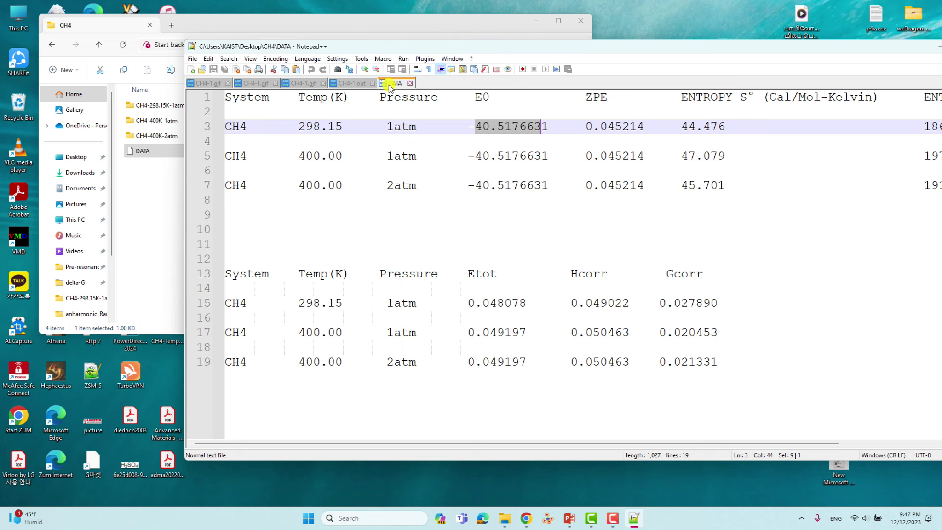
Find the Thermochemistry section in the 298.15 K CH4-1.out file and highlight its heading.
{"action": "left_click", "coordinate": [350, 83]}
{"action": "scroll", "coordinate": [577, 264], "scroll_direction": "down", "scroll_amount": 9}
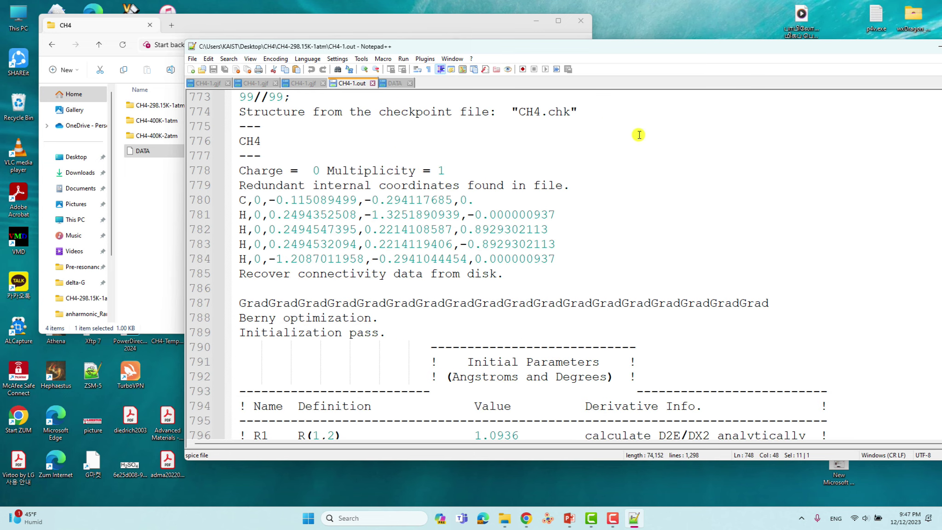
{"action": "left_click_drag", "start_coordinate": [616, 46], "coordinate": [487, 30]}
{"action": "scroll", "coordinate": [471, 189], "scroll_direction": "down", "scroll_amount": 3}
{"action": "scroll", "coordinate": [472, 189], "scroll_direction": "down", "scroll_amount": 20}
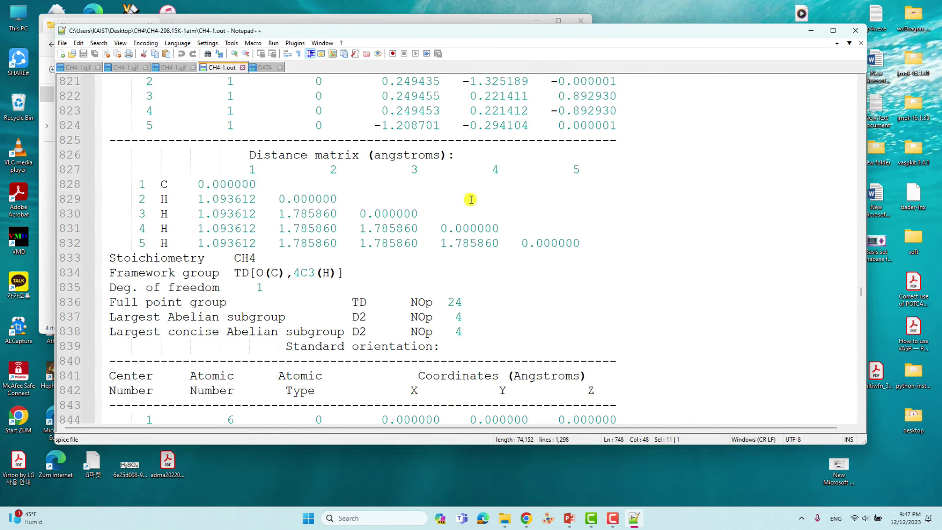
{"action": "scroll", "coordinate": [496, 220], "scroll_direction": "down", "scroll_amount": 20}
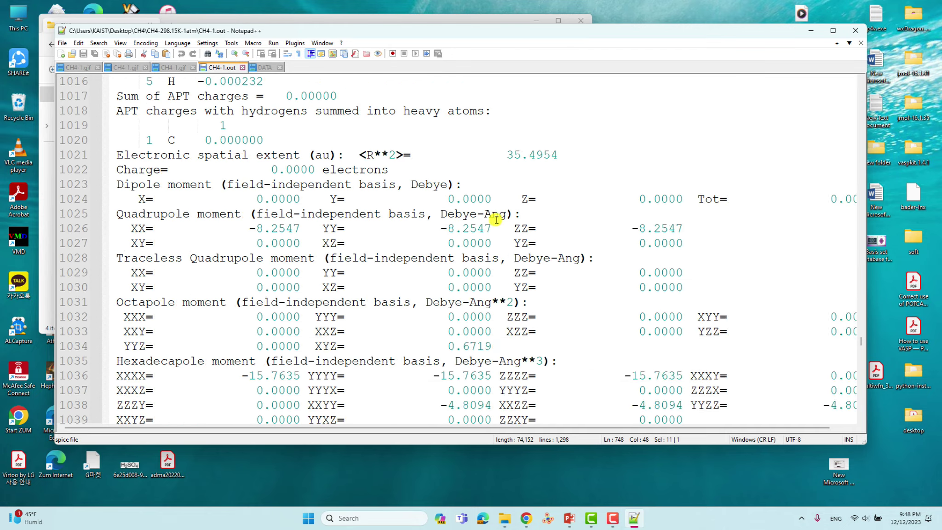
{"action": "scroll", "coordinate": [496, 217], "scroll_direction": "down", "scroll_amount": 5}
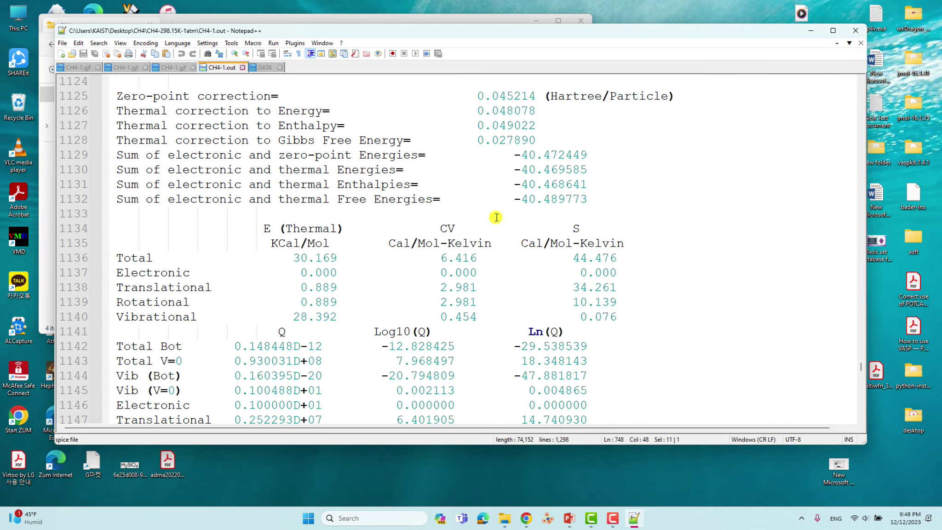
{"action": "scroll", "coordinate": [496, 218], "scroll_direction": "up", "scroll_amount": 12}
{"action": "scroll", "coordinate": [230, 178], "scroll_direction": "up", "scroll_amount": 4}
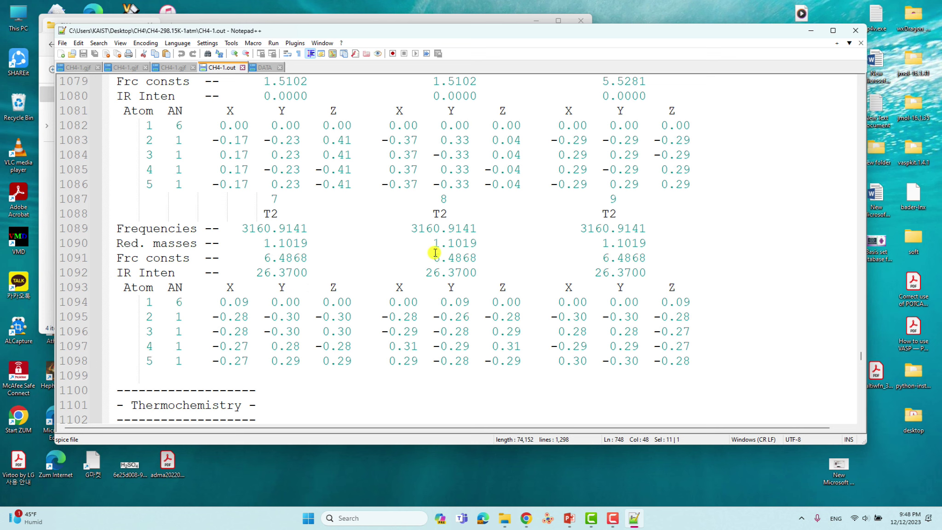
{"action": "scroll", "coordinate": [274, 272], "scroll_direction": "down", "scroll_amount": 4}
{"action": "left_click_drag", "start_coordinate": [131, 229], "coordinate": [265, 228]}
Highlight the zero-point correction value in CH4-1.out and compare it with the 298.15 K ZPE entry in DATA.
{"action": "scroll", "coordinate": [280, 253], "scroll_direction": "down", "scroll_amount": 1}
{"action": "scroll", "coordinate": [280, 253], "scroll_direction": "down", "scroll_amount": 9}
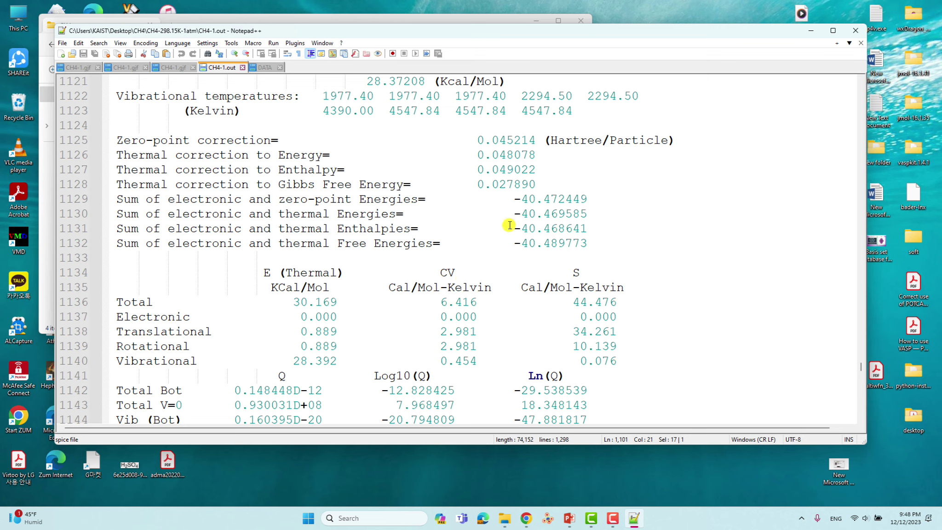
{"action": "scroll", "coordinate": [495, 212], "scroll_direction": "down", "scroll_amount": 1}
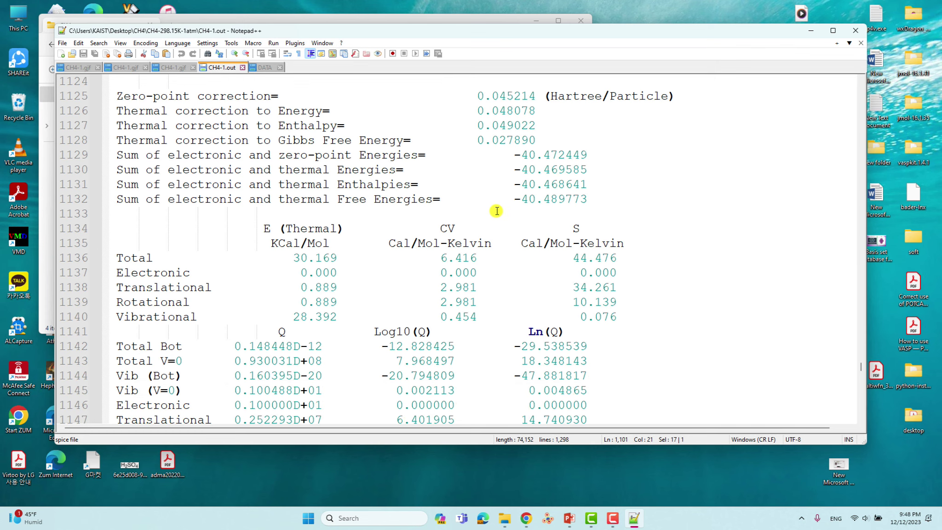
{"action": "scroll", "coordinate": [496, 211], "scroll_direction": "up", "scroll_amount": 3}
{"action": "left_click_drag", "start_coordinate": [476, 229], "coordinate": [534, 228]}
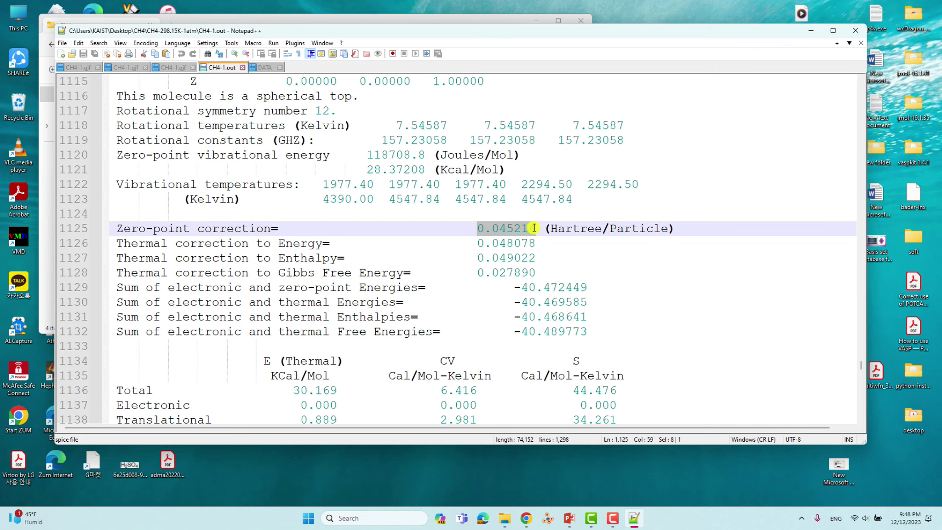
{"action": "left_click", "coordinate": [265, 68]}
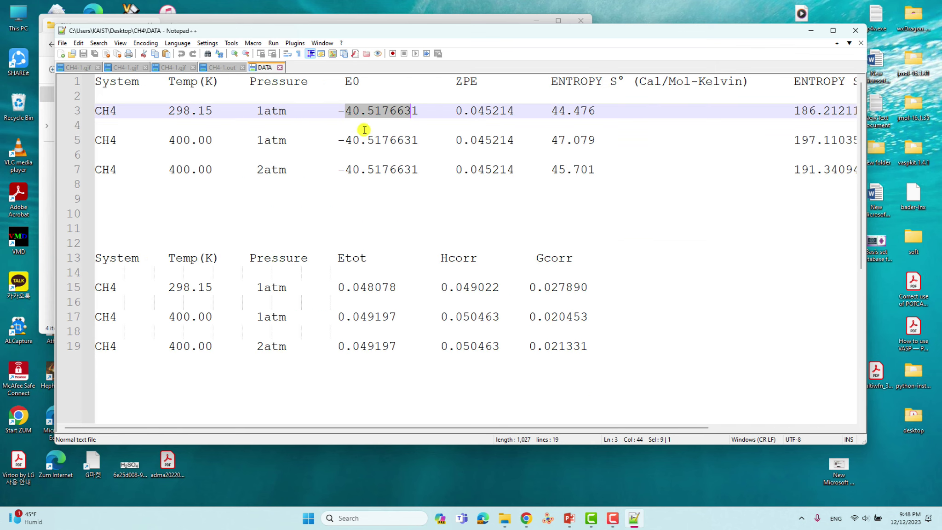
{"action": "left_click", "coordinate": [462, 114]}
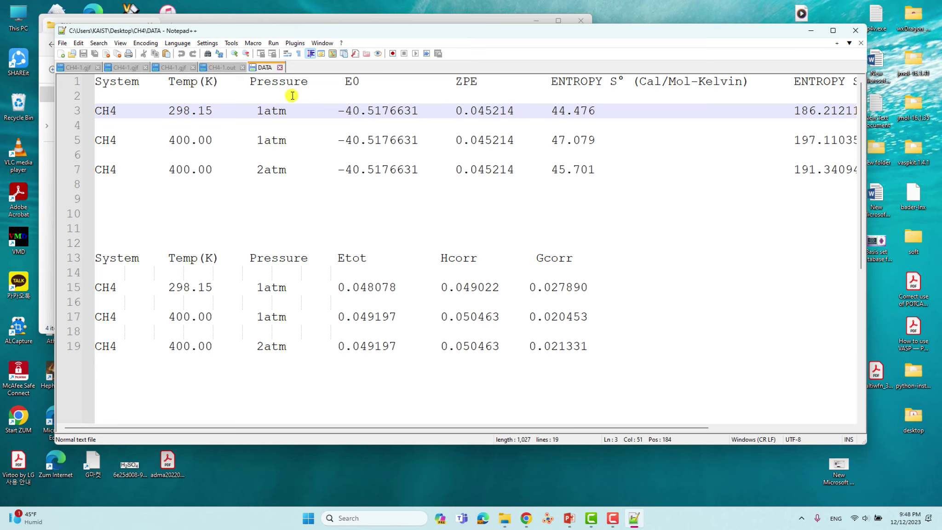
Back in the 298.15 K CH4-1.out, highlight the S column heading and the total entropy value beneath it.
{"action": "left_click", "coordinate": [221, 68]}
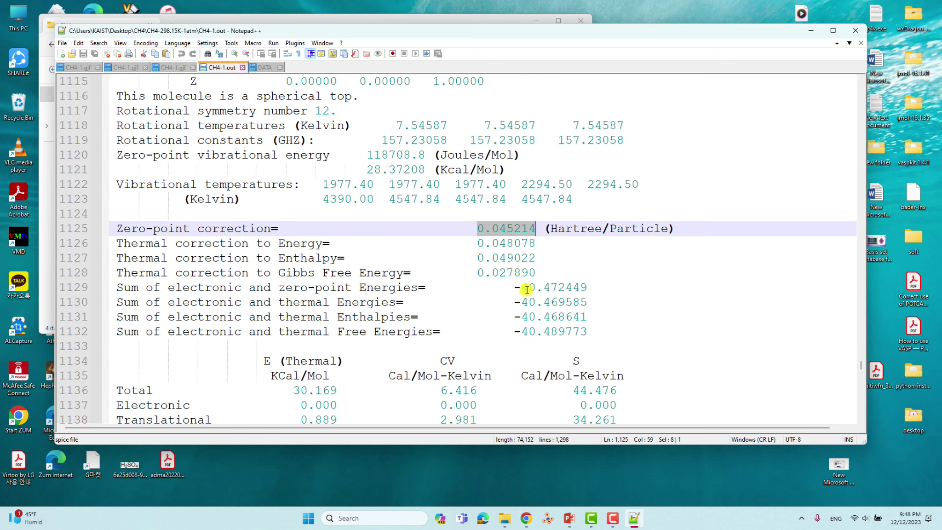
{"action": "scroll", "coordinate": [497, 282], "scroll_direction": "down", "scroll_amount": 2}
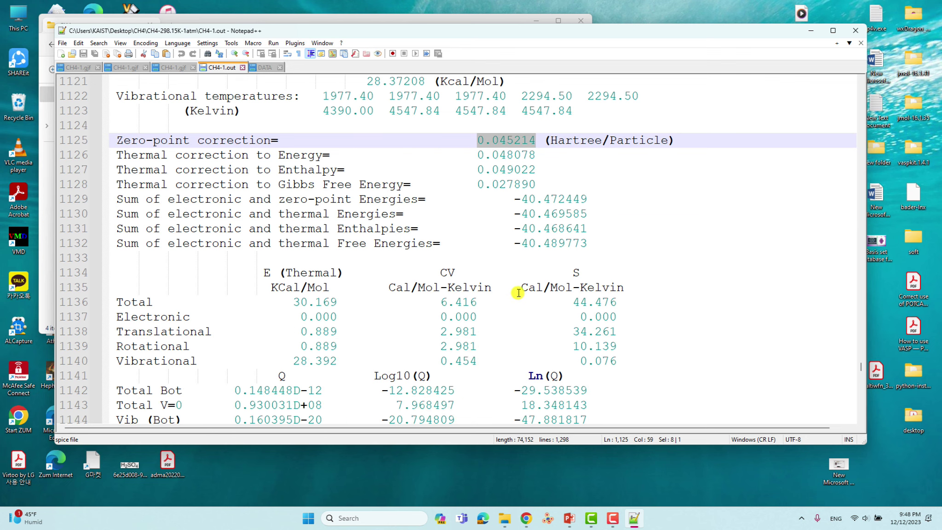
{"action": "left_click", "coordinate": [574, 272]}
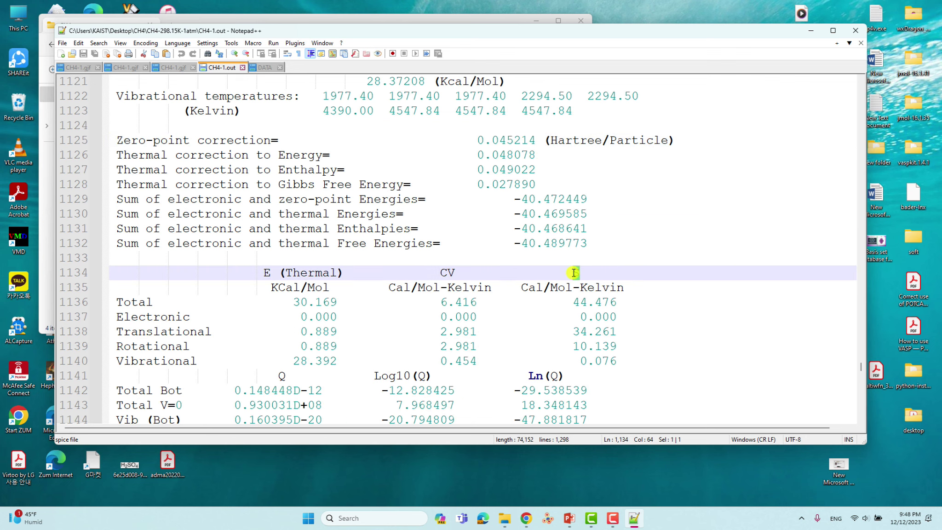
{"action": "left_click_drag", "start_coordinate": [572, 299], "coordinate": [616, 300]}
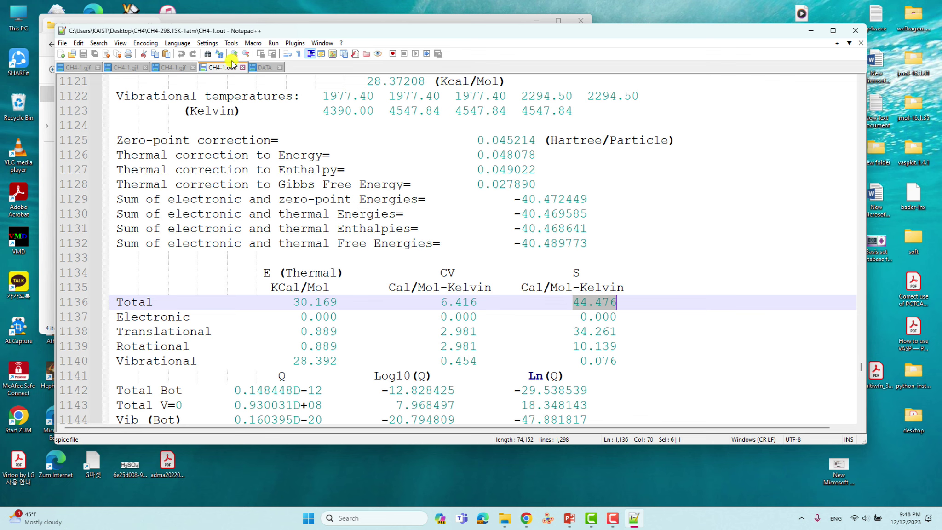
Review the 400 K, 1 atm row in DATA, covering its temperature, pressure, E0 and entropy entries.
{"action": "left_click", "coordinate": [265, 68]}
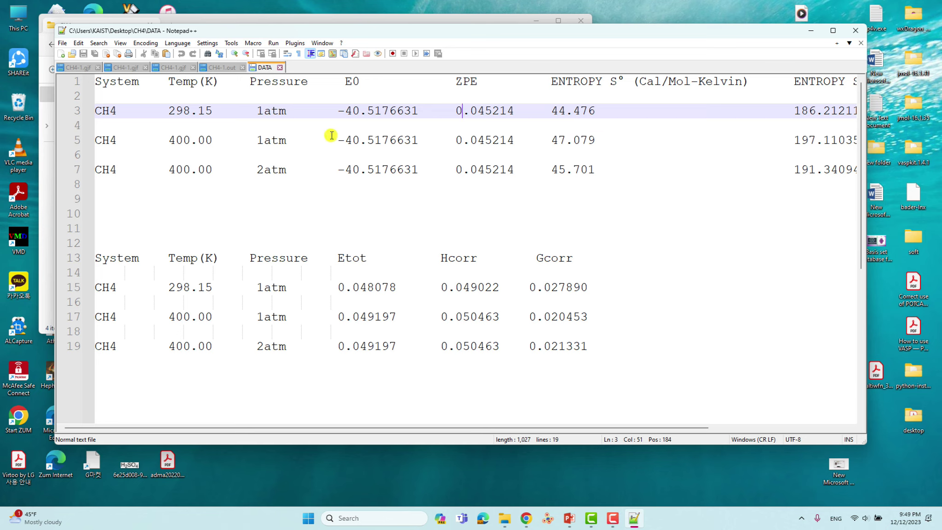
{"action": "left_click_drag", "start_coordinate": [169, 139], "coordinate": [287, 140]}
{"action": "left_click", "coordinate": [381, 141]}
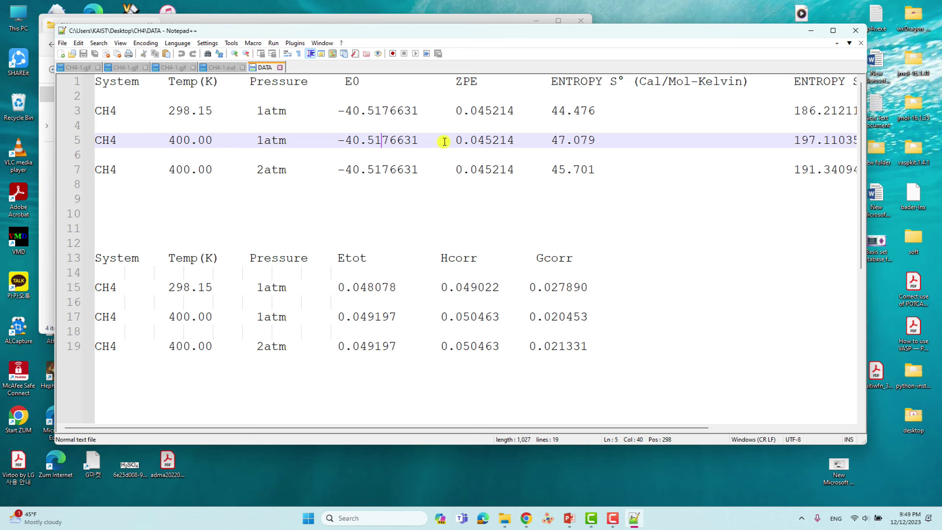
{"action": "left_click", "coordinate": [580, 140]}
Open the CH4-1 OUT file from the CH4-400K-1atm folder and reposition the editor window to show it fully.
{"action": "left_click_drag", "start_coordinate": [335, 30], "coordinate": [517, 60]}
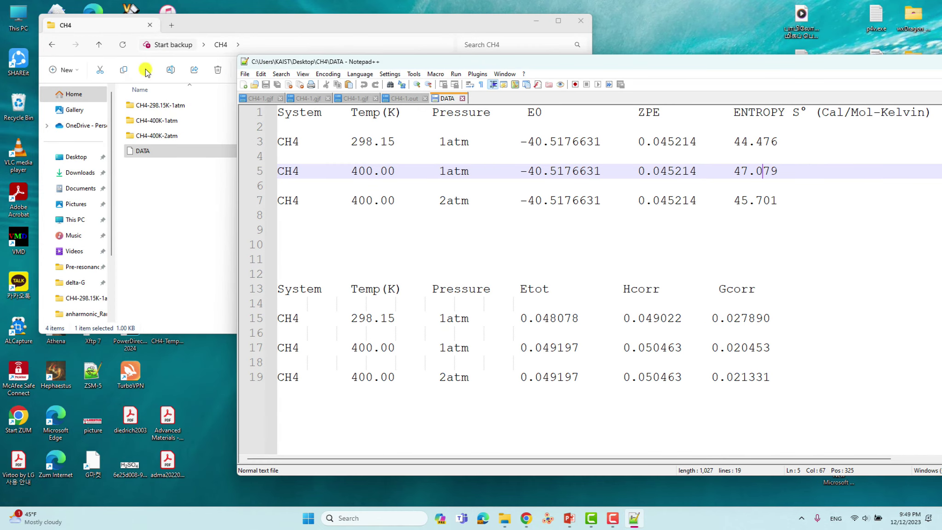
{"action": "double_click", "coordinate": [153, 120]}
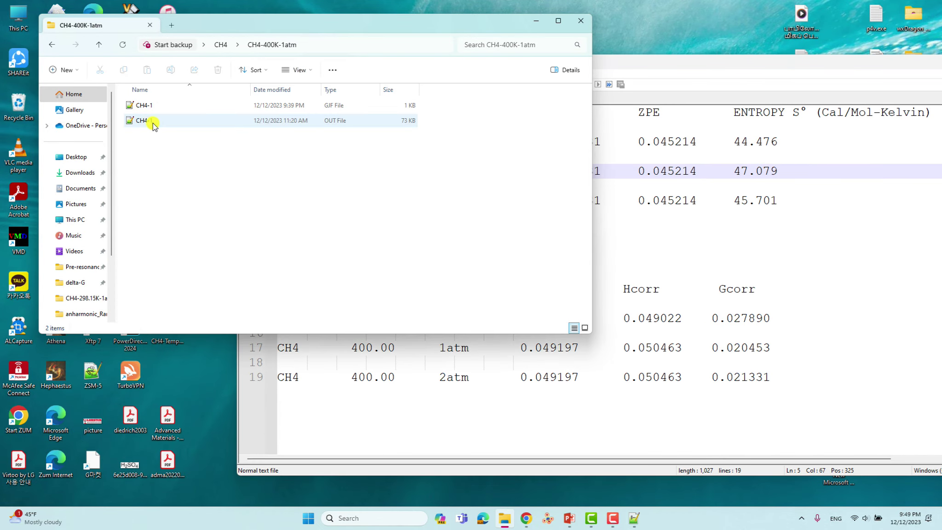
{"action": "double_click", "coordinate": [147, 126]}
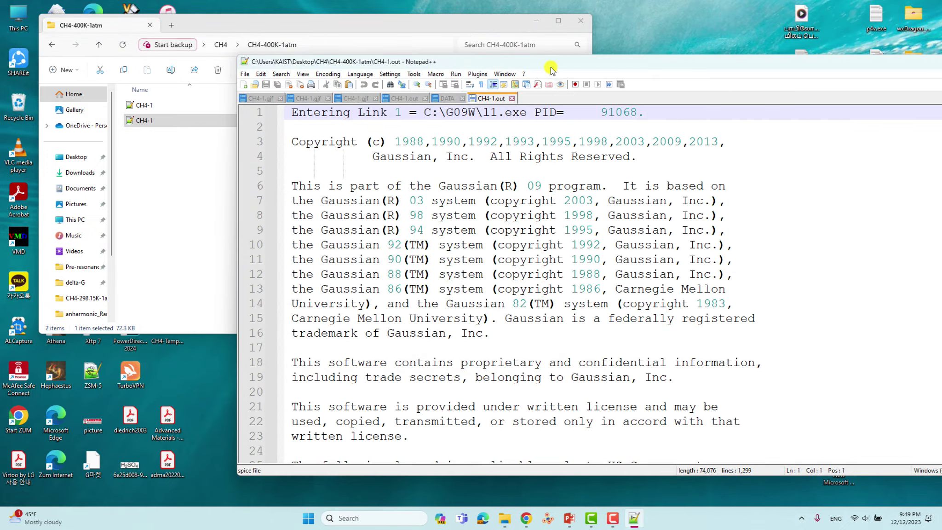
{"action": "left_click_drag", "start_coordinate": [552, 66], "coordinate": [404, 26]}
Find the optimization summary block in the 400 K, 1 atm output and highlight its HF energy value.
{"action": "scroll", "coordinate": [479, 173], "scroll_direction": "down", "scroll_amount": 20}
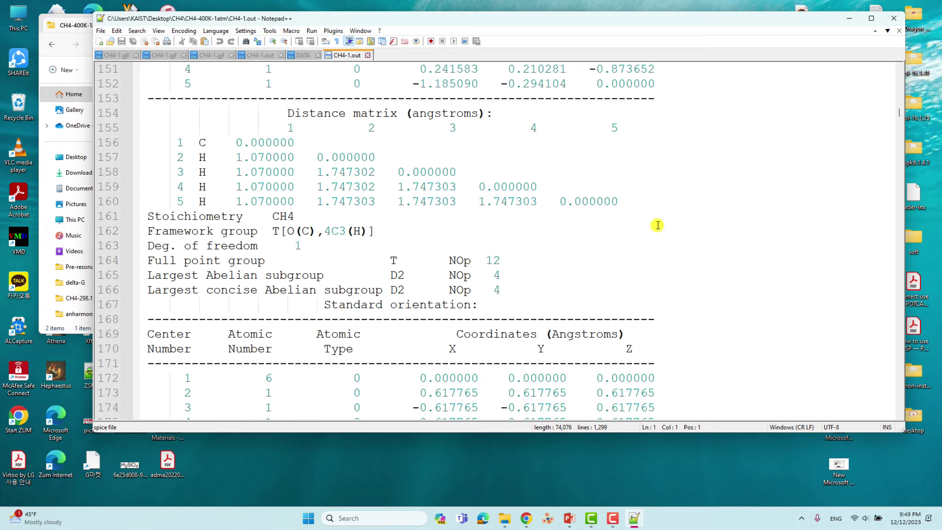
{"action": "left_click_drag", "start_coordinate": [899, 120], "coordinate": [889, 261]}
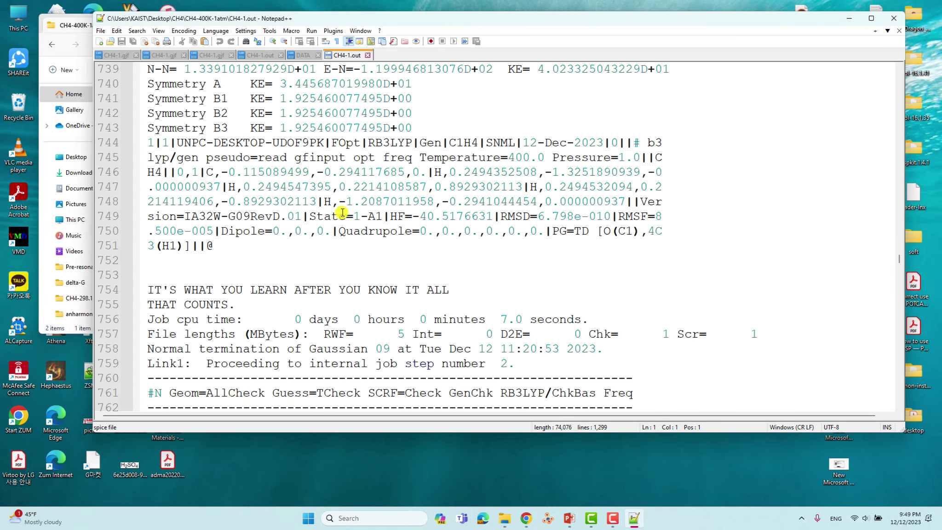
{"action": "left_click_drag", "start_coordinate": [412, 217], "coordinate": [486, 219]}
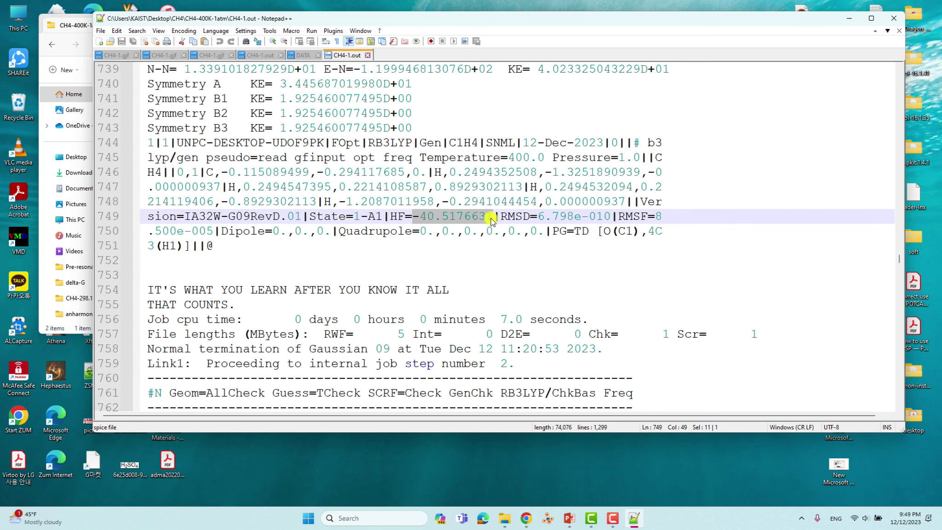
Find the Thermochemistry section of the 400 K, 1 atm output and highlight its heading and the temperature and pressure line.
{"action": "scroll", "coordinate": [491, 219], "scroll_direction": "down", "scroll_amount": 5}
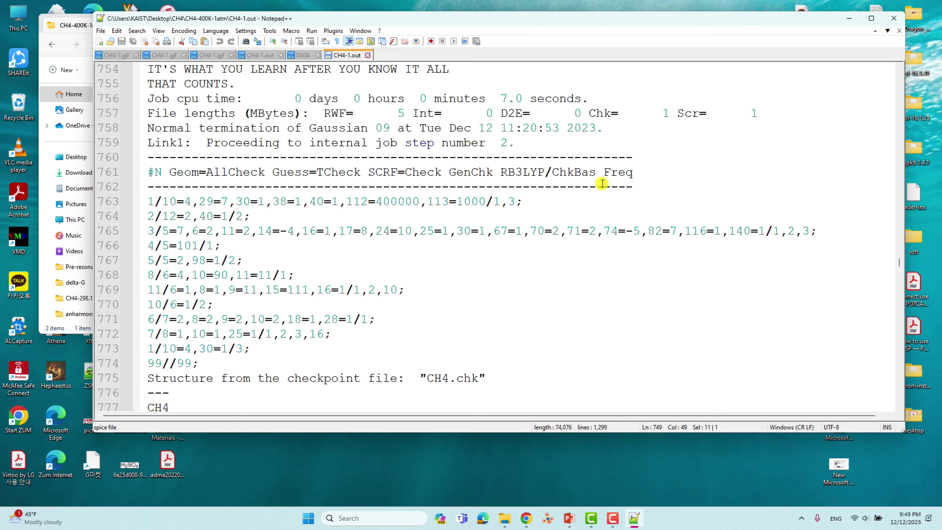
{"action": "scroll", "coordinate": [602, 183], "scroll_direction": "down", "scroll_amount": 20}
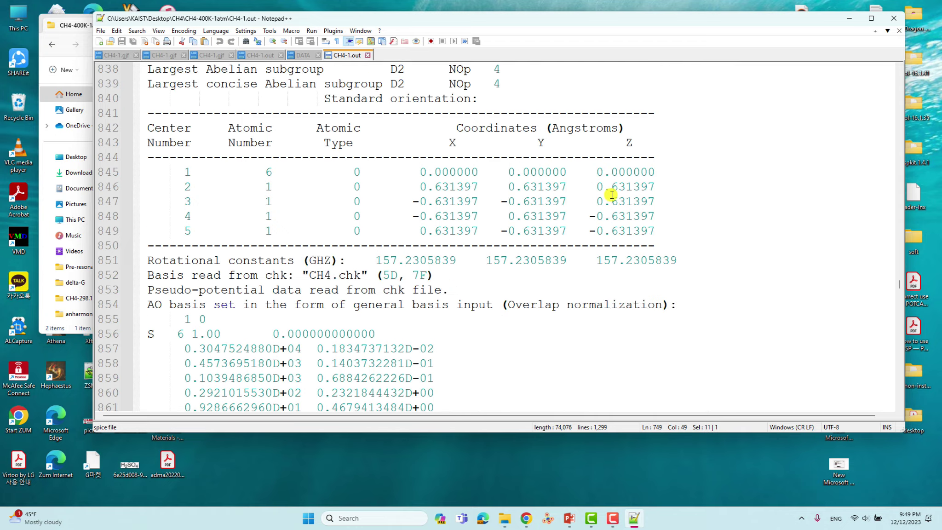
{"action": "scroll", "coordinate": [611, 197], "scroll_direction": "down", "scroll_amount": 20}
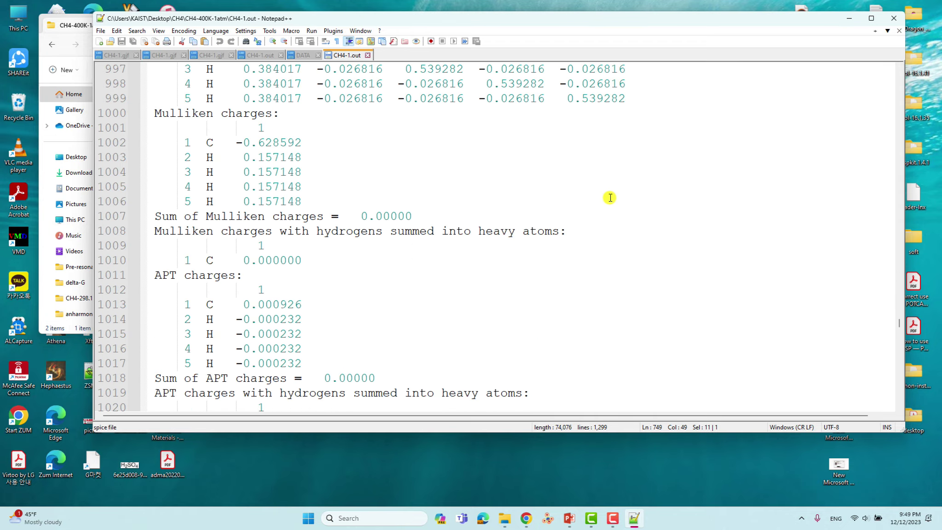
{"action": "scroll", "coordinate": [609, 197], "scroll_direction": "down", "scroll_amount": 13}
{"action": "scroll", "coordinate": [609, 196], "scroll_direction": "up", "scroll_amount": 4}
{"action": "scroll", "coordinate": [608, 197], "scroll_direction": "down", "scroll_amount": 8}
{"action": "scroll", "coordinate": [608, 197], "scroll_direction": "down", "scroll_amount": 15}
{"action": "scroll", "coordinate": [605, 193], "scroll_direction": "up", "scroll_amount": 9}
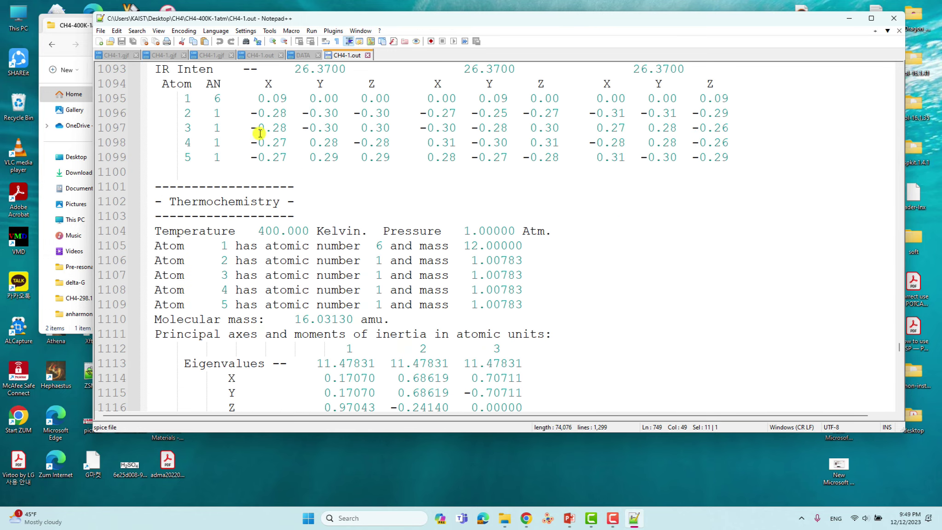
{"action": "left_click_drag", "start_coordinate": [155, 201], "coordinate": [250, 201]}
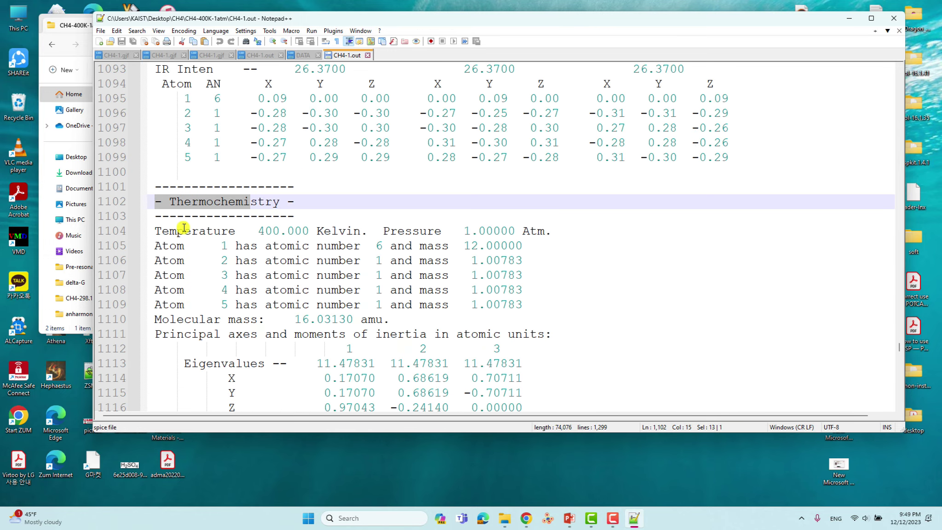
{"action": "left_click_drag", "start_coordinate": [155, 230], "coordinate": [549, 234]}
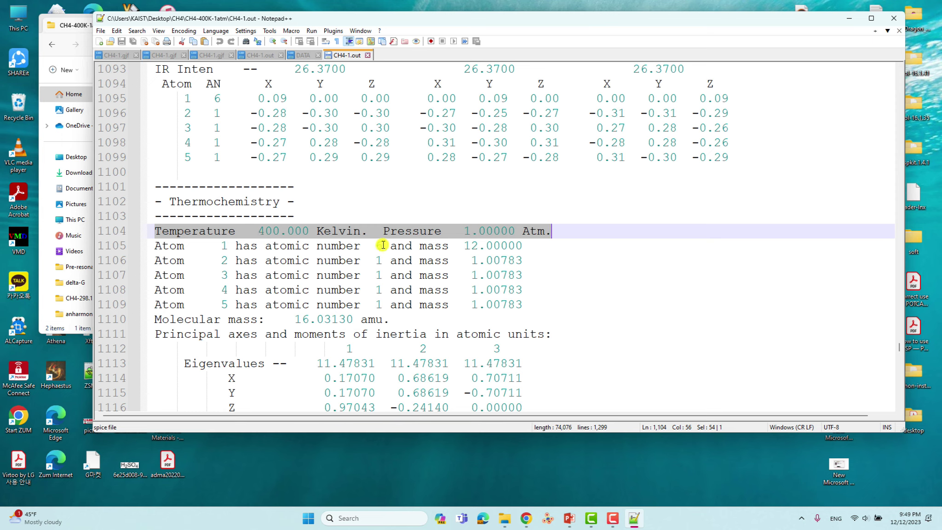
{"action": "left_click", "coordinate": [470, 232]}
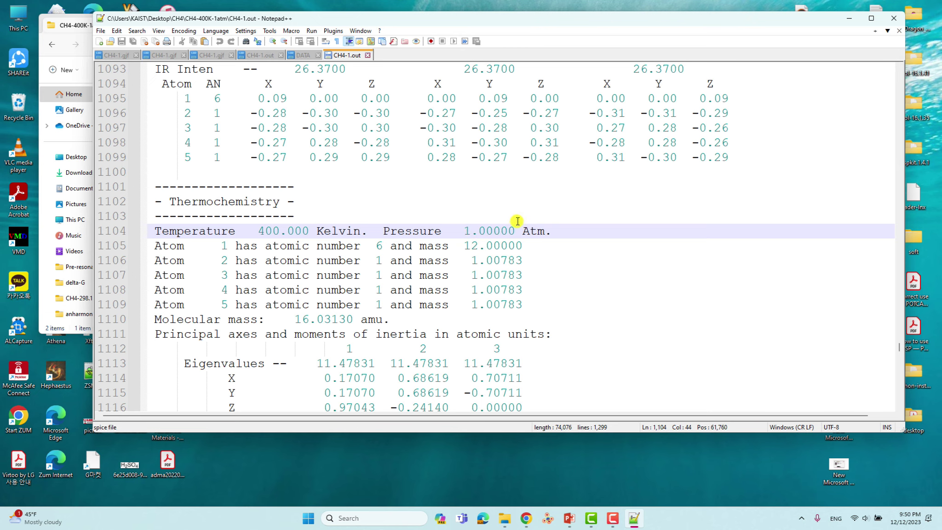
Highlight the zero-point correction and the total entropy S value in the 400 K, 1 atm output.
{"action": "scroll", "coordinate": [516, 220], "scroll_direction": "down", "scroll_amount": 5}
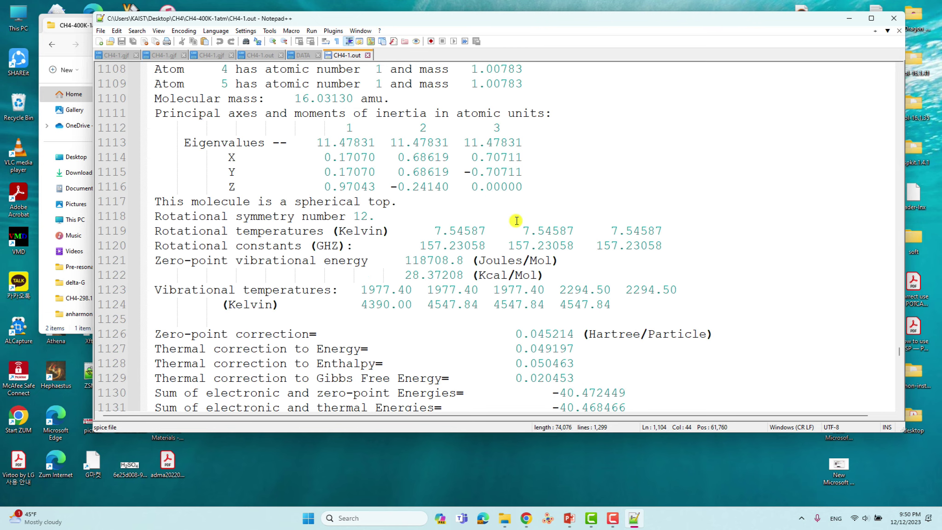
{"action": "scroll", "coordinate": [517, 220], "scroll_direction": "down", "scroll_amount": 3}
{"action": "left_click_drag", "start_coordinate": [515, 201], "coordinate": [576, 202]}
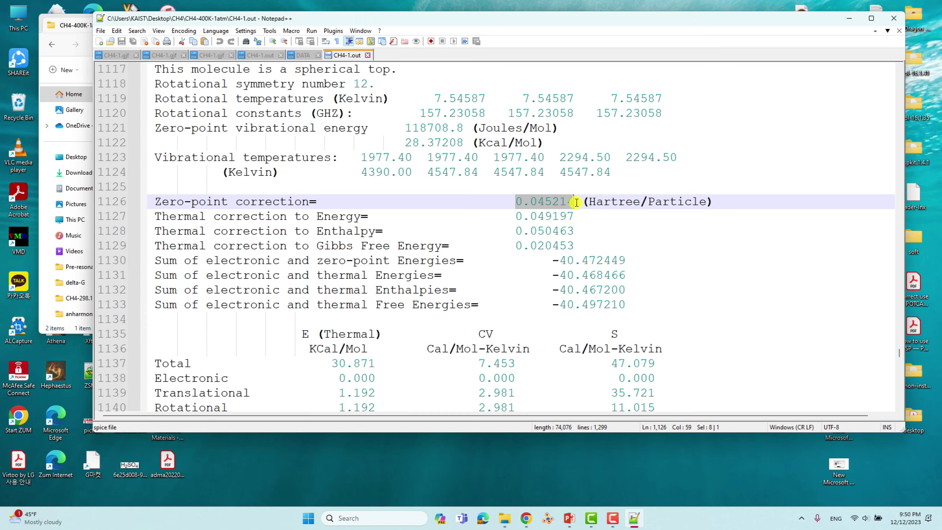
{"action": "scroll", "coordinate": [617, 228], "scroll_direction": "down", "scroll_amount": 1}
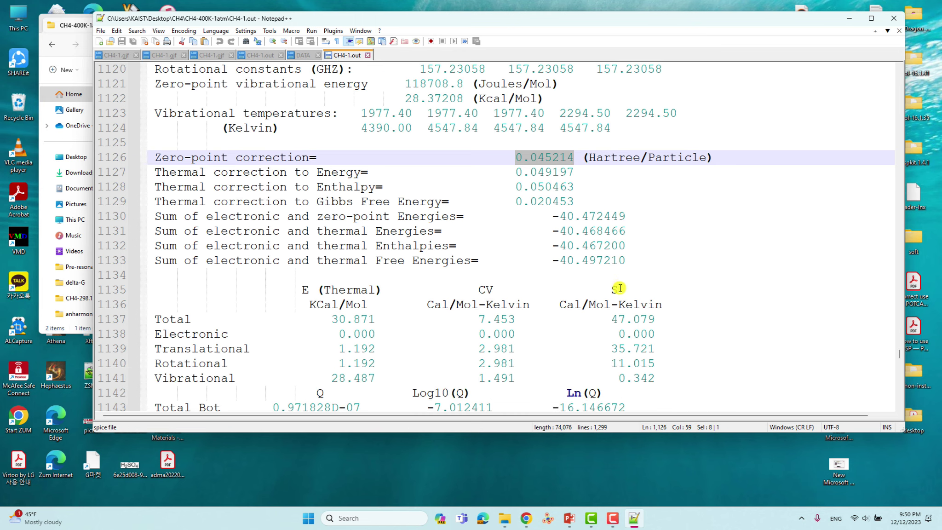
{"action": "left_click", "coordinate": [612, 319]}
{"action": "left_click_drag", "start_coordinate": [613, 318], "coordinate": [655, 318]}
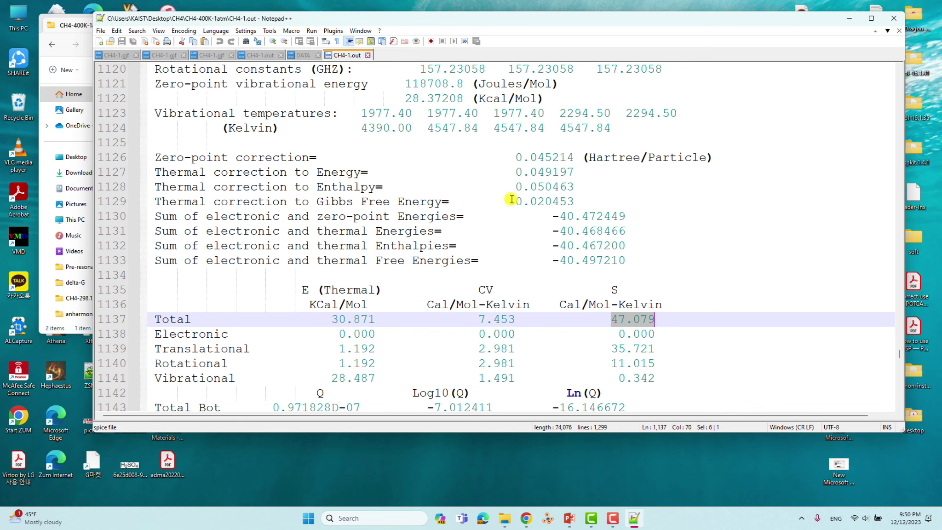
Open the CH4-1 OUT file from the CH4-400K-2atm folder and reposition the editor window to show it fully.
{"action": "double_click", "coordinate": [302, 21]}
{"action": "left_click", "coordinate": [98, 44]}
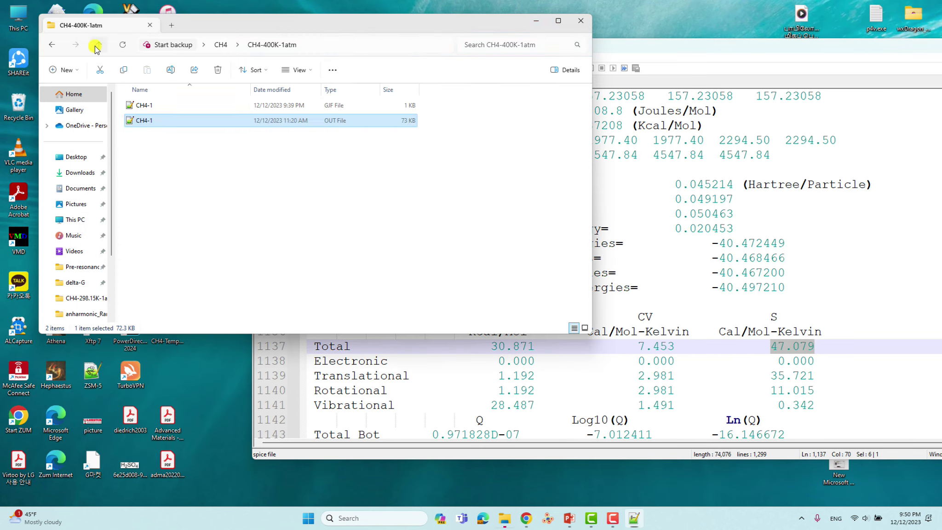
{"action": "double_click", "coordinate": [157, 136]}
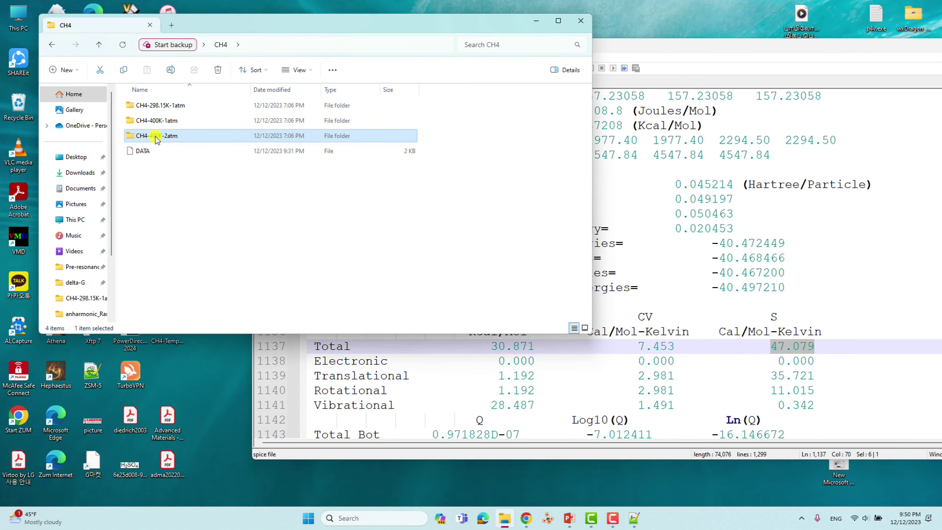
{"action": "left_click_drag", "start_coordinate": [141, 121], "coordinate": [695, 243]}
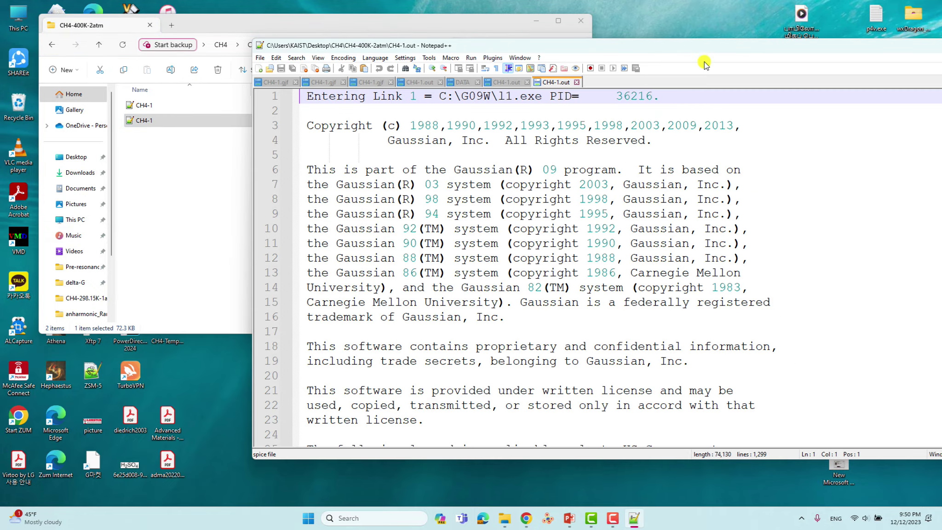
{"action": "left_click_drag", "start_coordinate": [623, 36], "coordinate": [444, 26]}
Find the optimization summary block in the 400 K, 2 atm output and highlight its HF energy value.
{"action": "scroll", "coordinate": [564, 185], "scroll_direction": "down", "scroll_amount": 16}
{"action": "left_click_drag", "start_coordinate": [881, 104], "coordinate": [859, 264]}
{"action": "scroll", "coordinate": [388, 213], "scroll_direction": "down", "scroll_amount": 3}
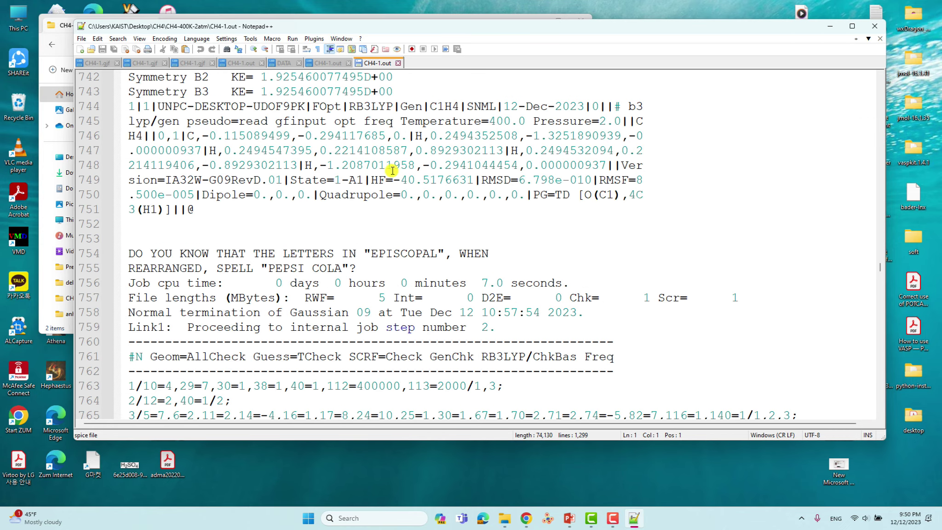
{"action": "left_click_drag", "start_coordinate": [400, 180], "coordinate": [474, 184]}
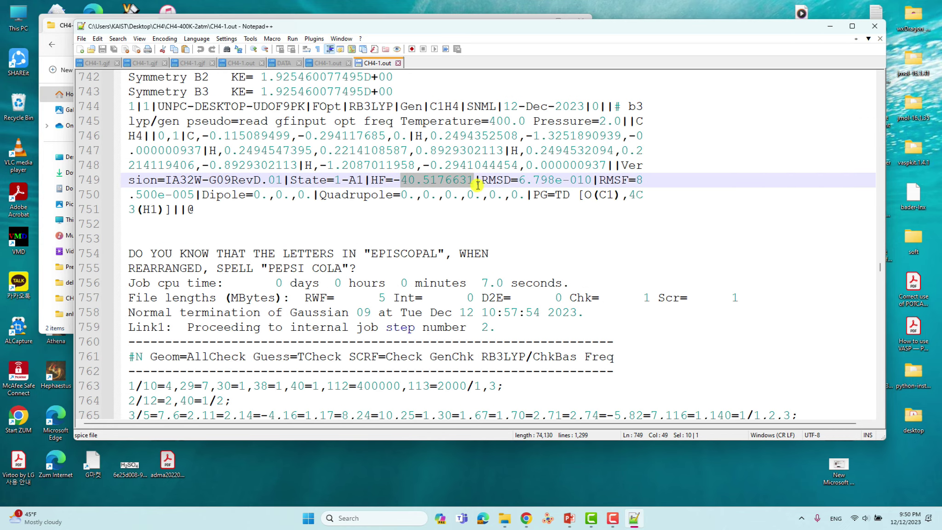
Find the Thermochemistry section of the 400 K, 2 atm output and highlight the pressure in its temperature and pressure line.
{"action": "scroll", "coordinate": [383, 164], "scroll_direction": "down", "scroll_amount": 20}
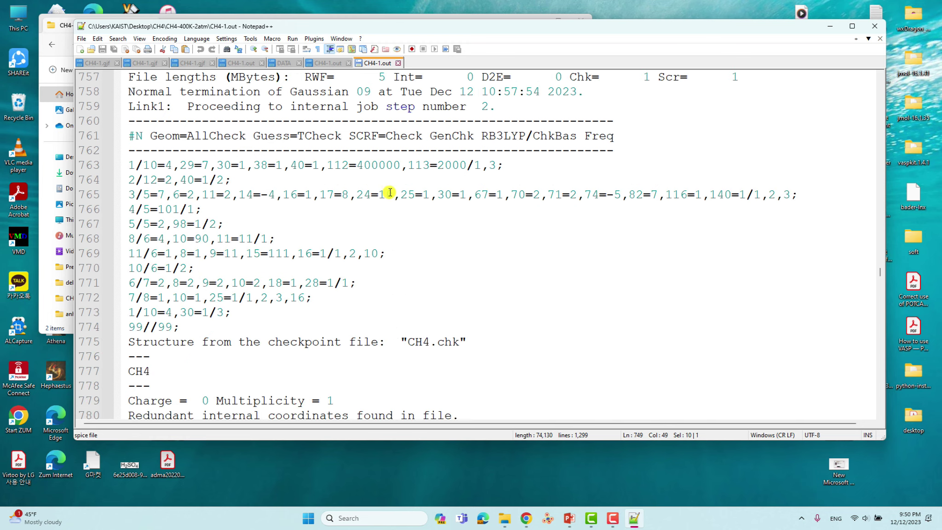
{"action": "scroll", "coordinate": [479, 234], "scroll_direction": "down", "scroll_amount": 20}
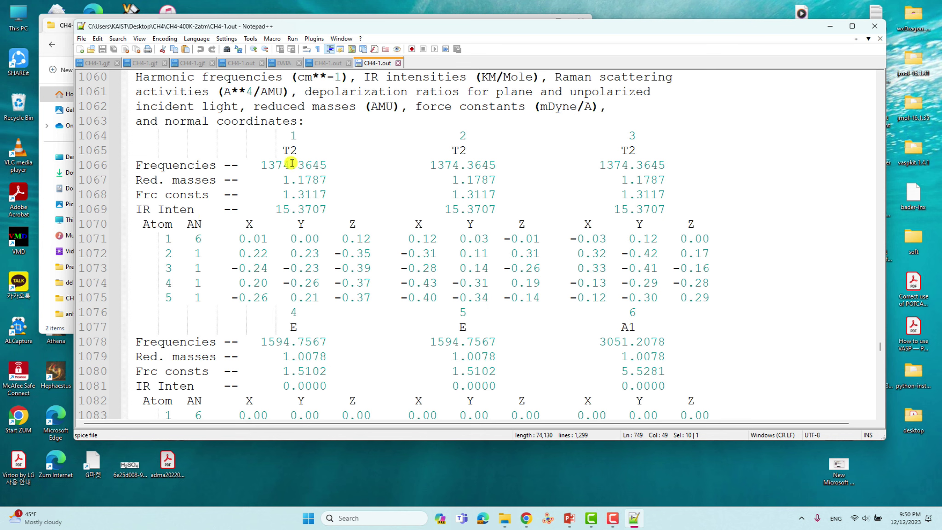
{"action": "scroll", "coordinate": [562, 178], "scroll_direction": "down", "scroll_amount": 1}
{"action": "scroll", "coordinate": [555, 184], "scroll_direction": "down", "scroll_amount": 15}
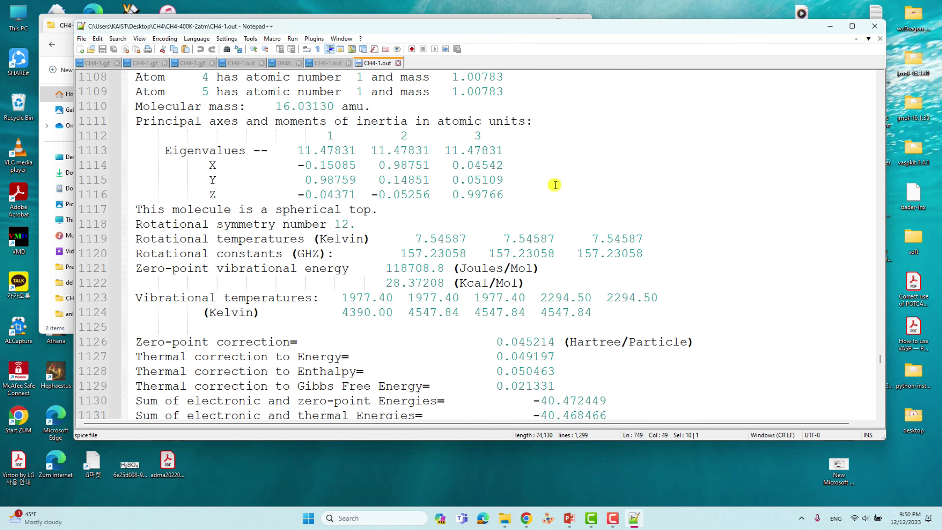
{"action": "scroll", "coordinate": [332, 105], "scroll_direction": "up", "scroll_amount": 5}
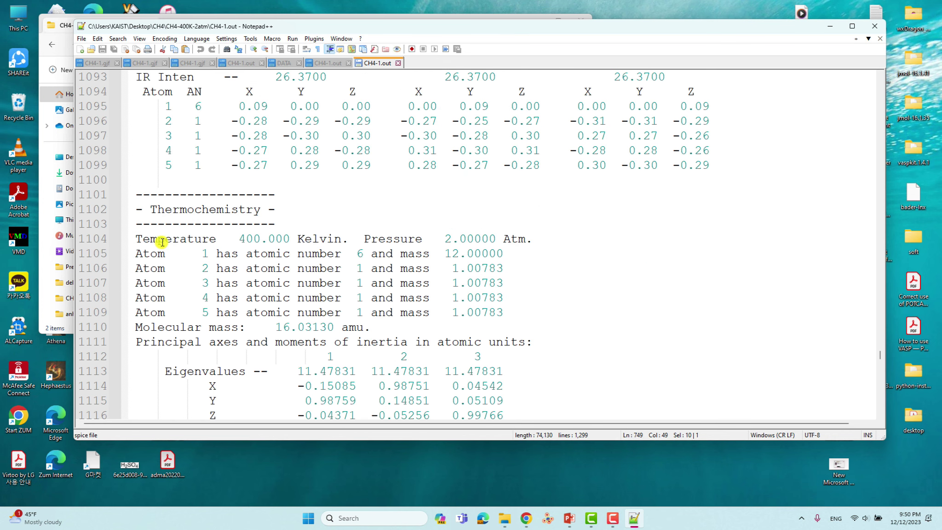
{"action": "left_click_drag", "start_coordinate": [136, 238], "coordinate": [565, 243]}
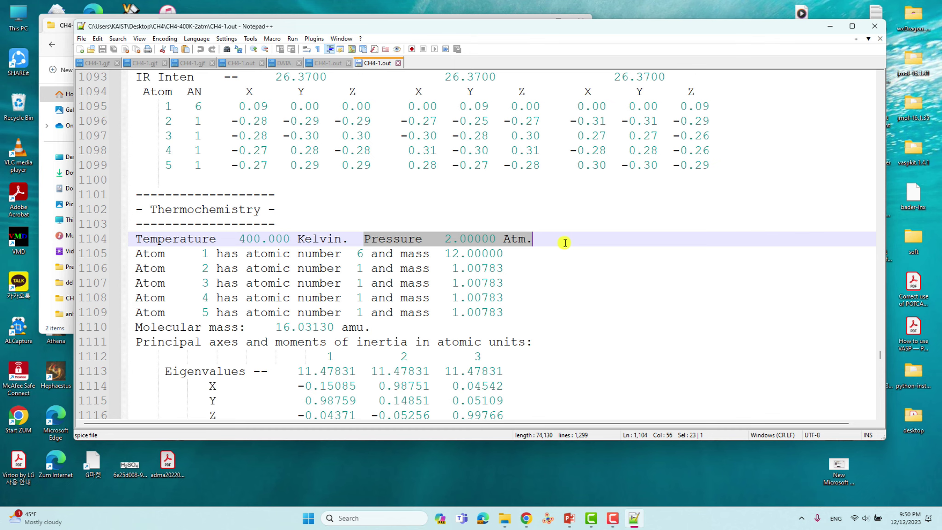
Highlight the zero-point correction, the total entropy S value and the entropy unit in the 400 K, 2 atm output.
{"action": "scroll", "coordinate": [564, 246], "scroll_direction": "down", "scroll_amount": 6}
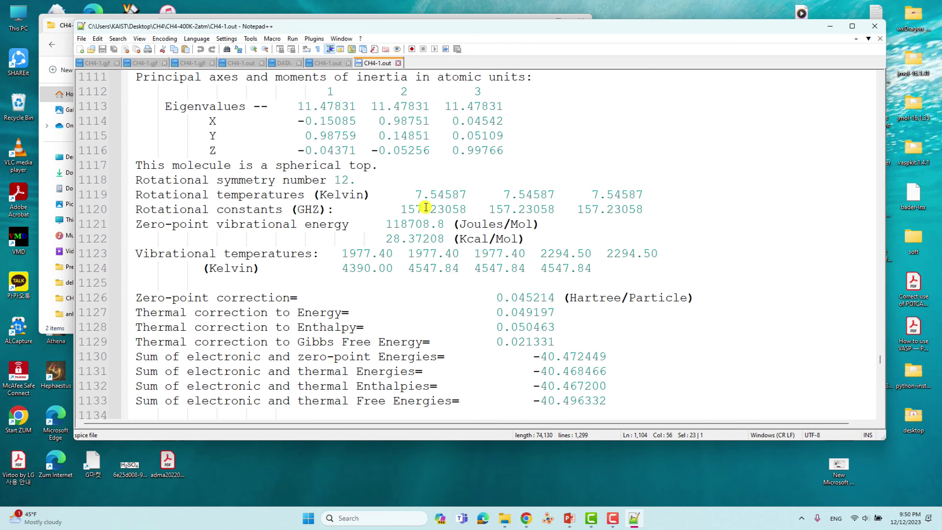
{"action": "scroll", "coordinate": [309, 220], "scroll_direction": "down", "scroll_amount": 2}
{"action": "left_click_drag", "start_coordinate": [490, 210], "coordinate": [570, 211]}
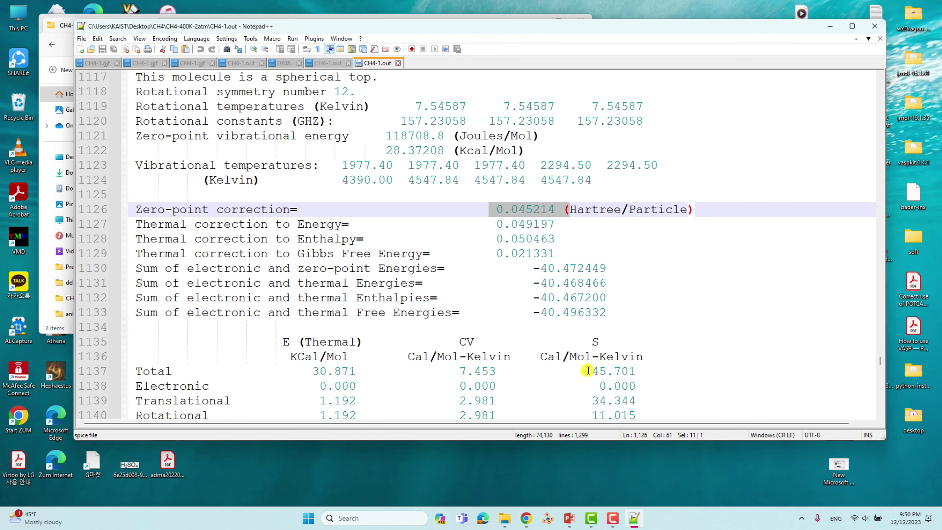
{"action": "left_click_drag", "start_coordinate": [585, 371], "coordinate": [636, 371]}
{"action": "left_click_drag", "start_coordinate": [540, 357], "coordinate": [650, 362]}
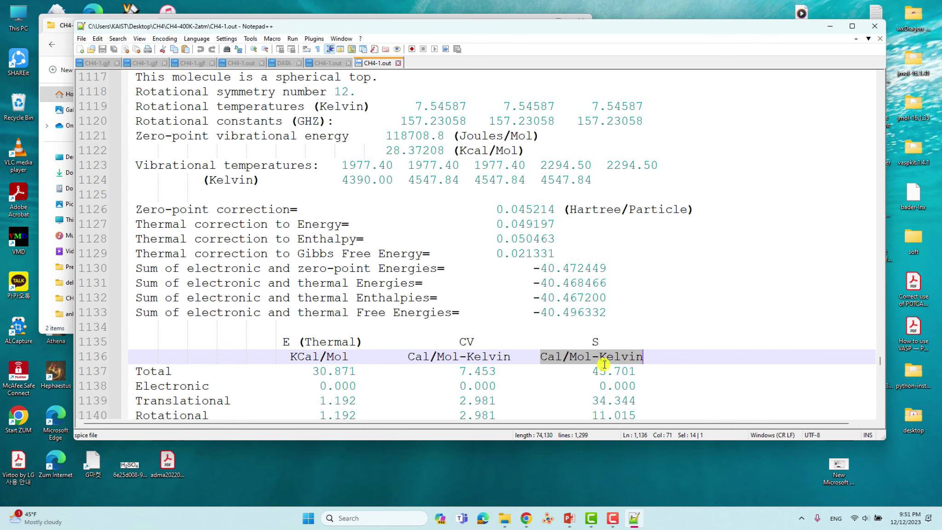
{"action": "scroll", "coordinate": [575, 313], "scroll_direction": "down", "scroll_amount": 5}
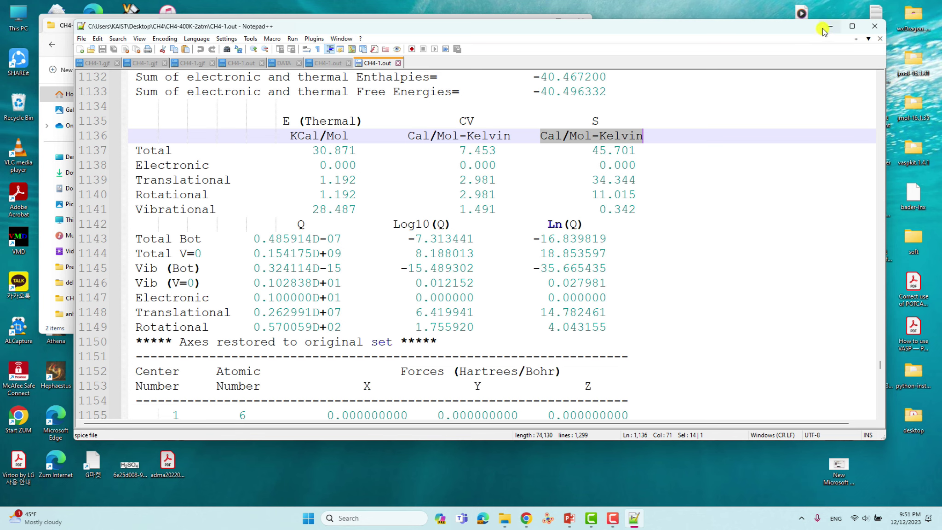
Return to the DATA file, maximize the editor window and review the E0, ZPE and entropy table.
{"action": "left_click", "coordinate": [279, 63]}
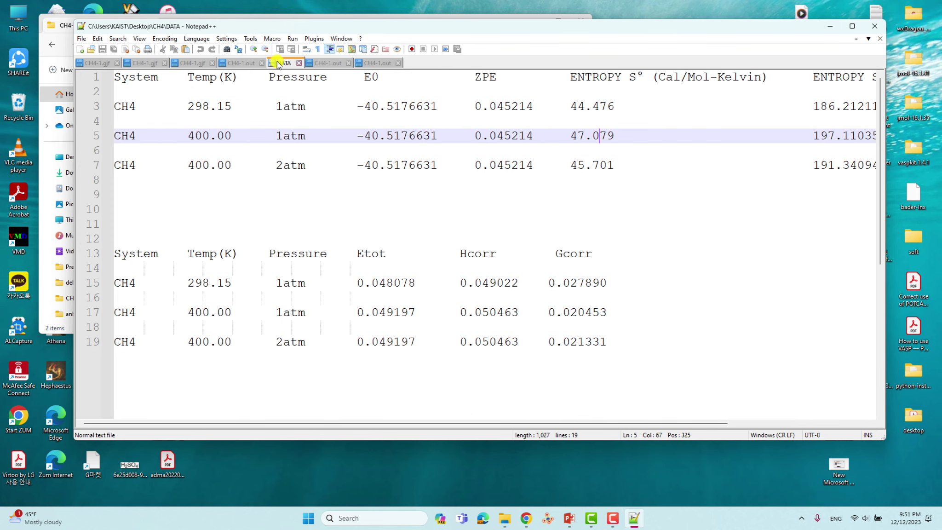
{"action": "left_click", "coordinate": [852, 27]}
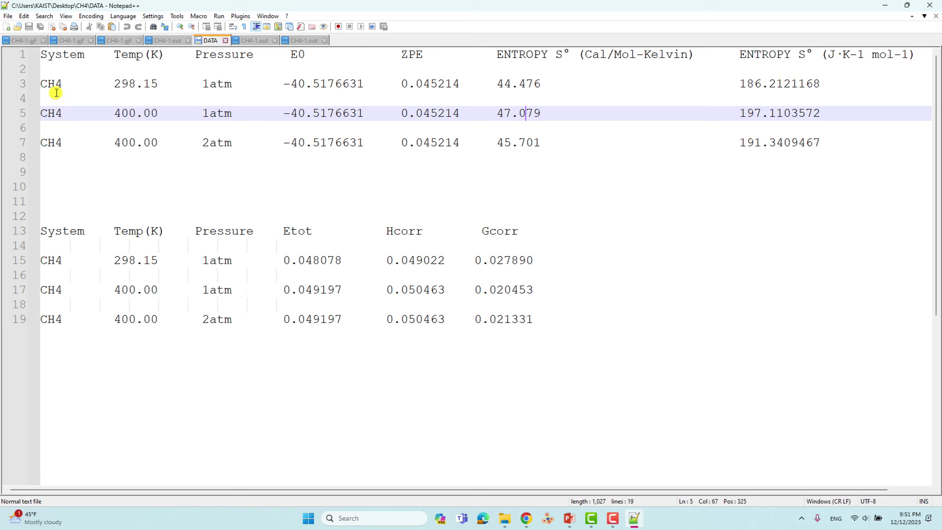
{"action": "left_click_drag", "start_coordinate": [42, 54], "coordinate": [298, 143]}
{"action": "left_click", "coordinate": [643, 158]}
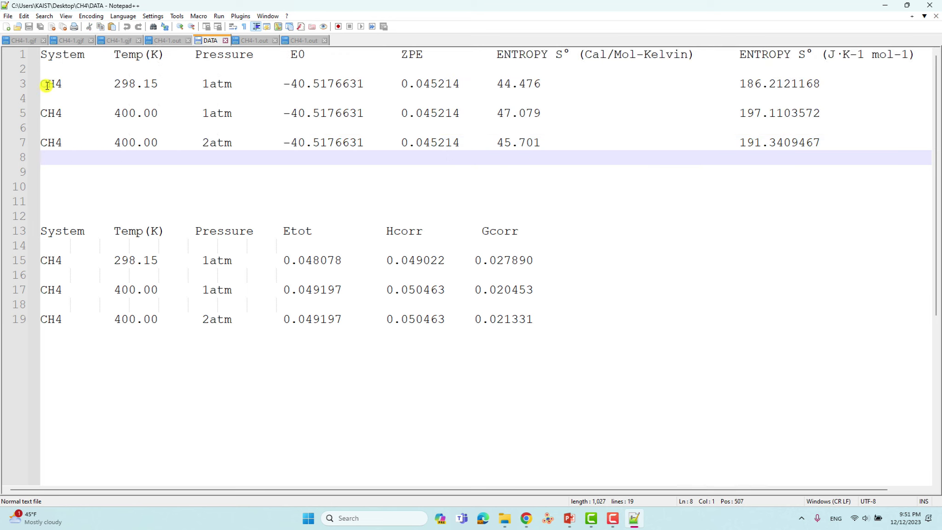
{"action": "left_click", "coordinate": [300, 55]}
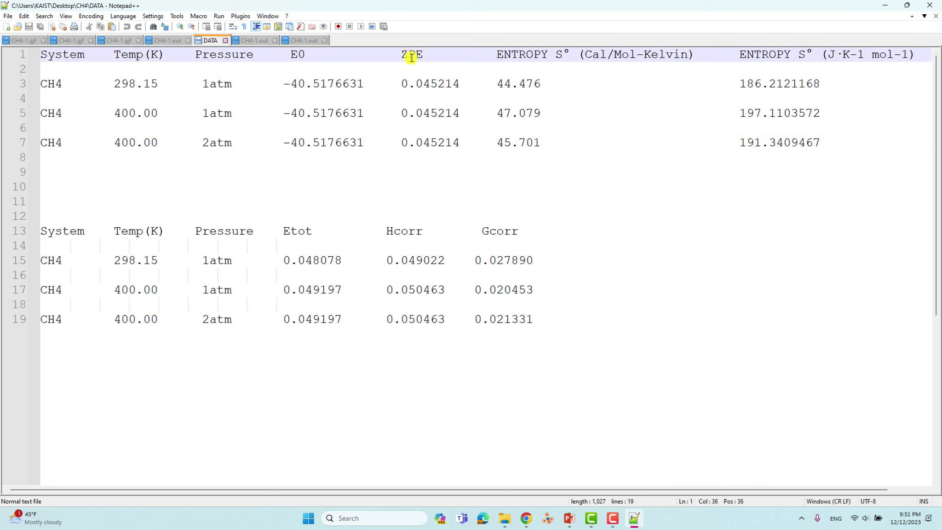
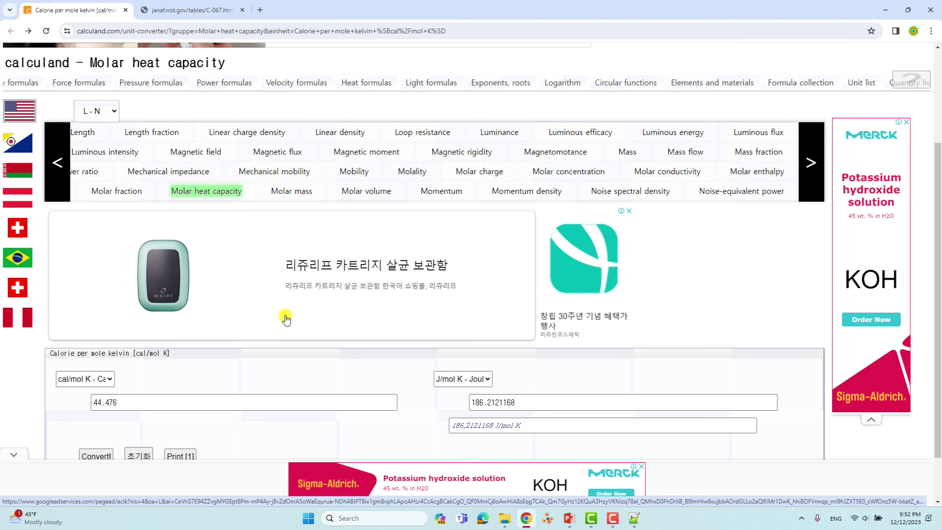
In the browser's calculand molar heat capacity converter, choose cal/mol K as the source unit and activate its value field.
{"action": "scroll", "coordinate": [274, 298], "scroll_direction": "down", "scroll_amount": 1}
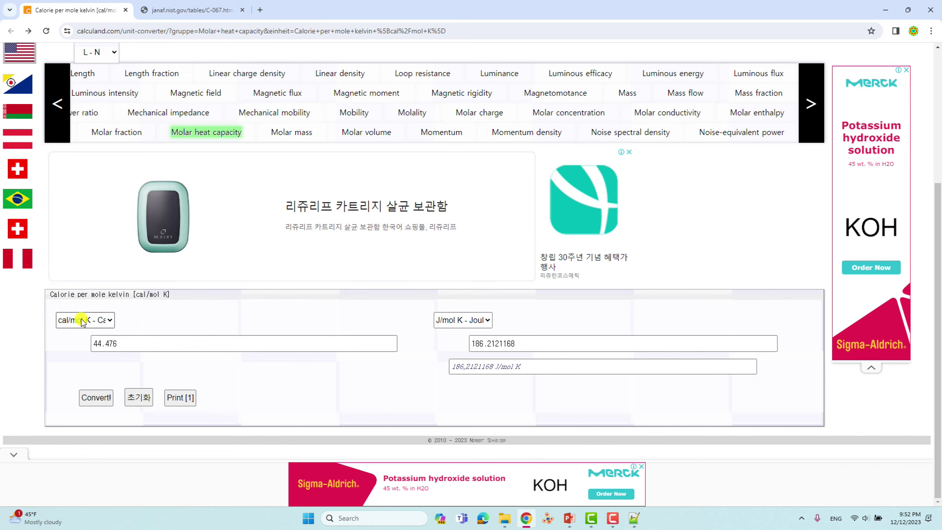
{"action": "left_click", "coordinate": [109, 322]}
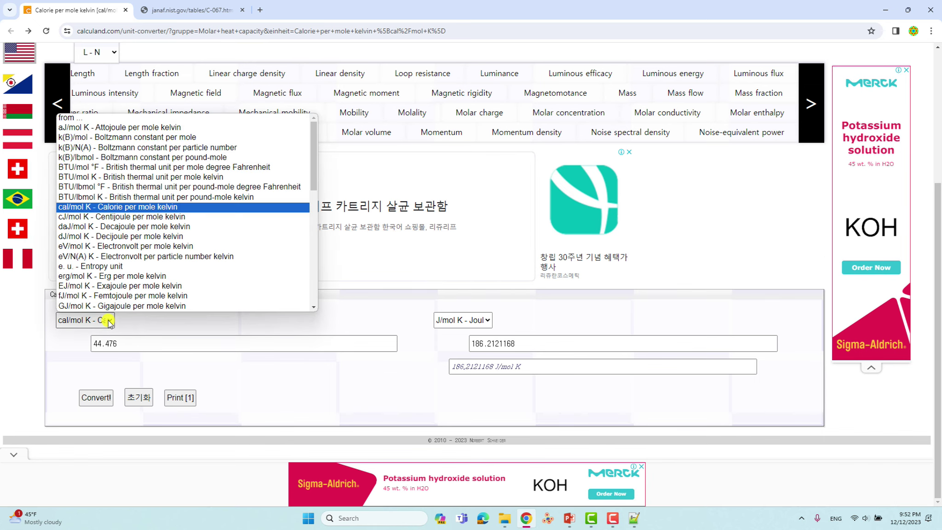
{"action": "left_click", "coordinate": [118, 207]}
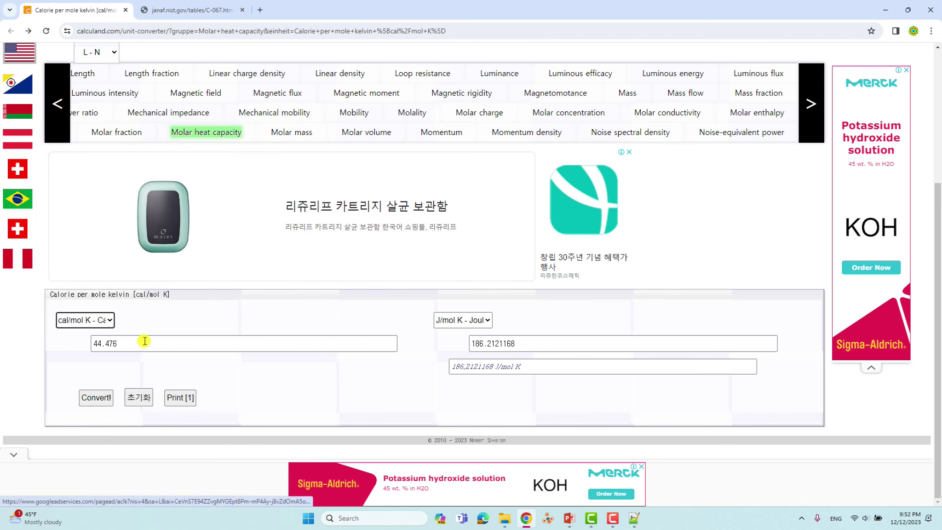
{"action": "left_click", "coordinate": [133, 347]}
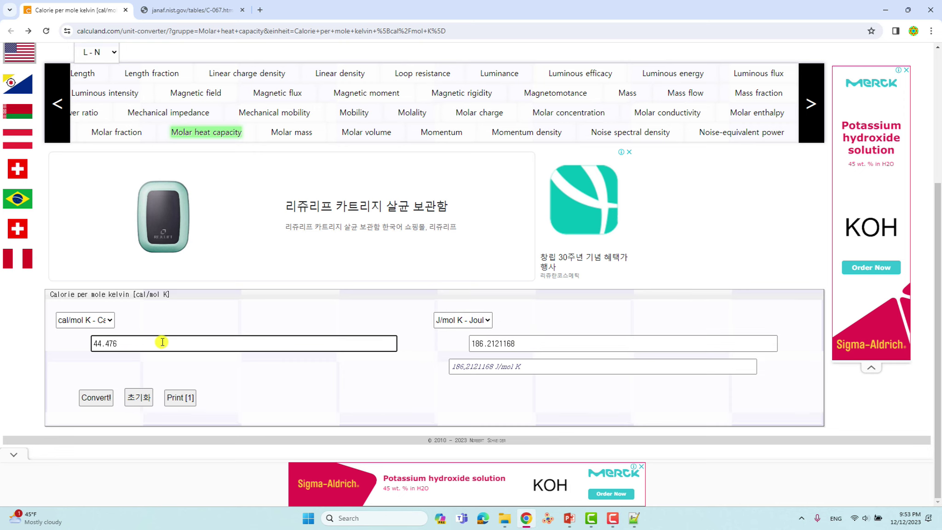
Copy the 400 K, 2 atm entropy 45.701 from DATA into the browser converter's cal/mol K value field.
{"action": "left_click_drag", "start_coordinate": [425, 10], "coordinate": [505, 220]}
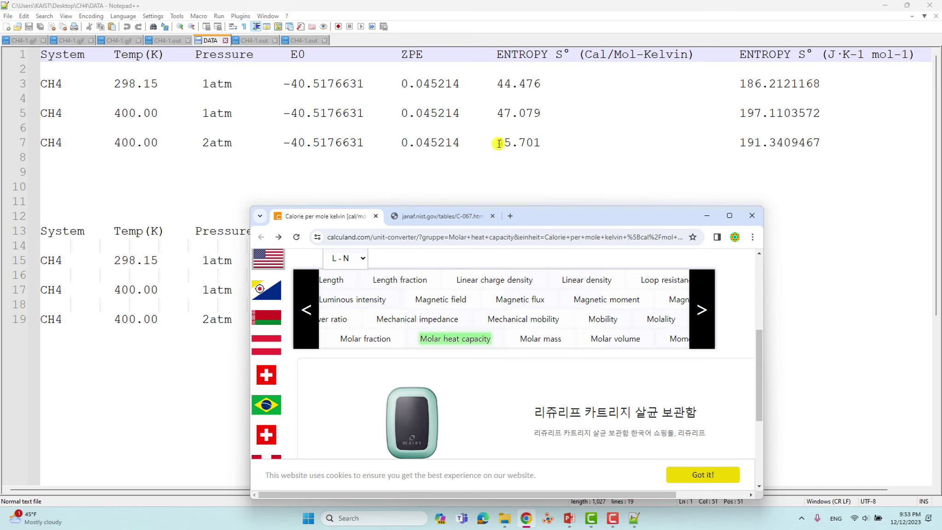
{"action": "left_click_drag", "start_coordinate": [497, 144], "coordinate": [535, 144]}
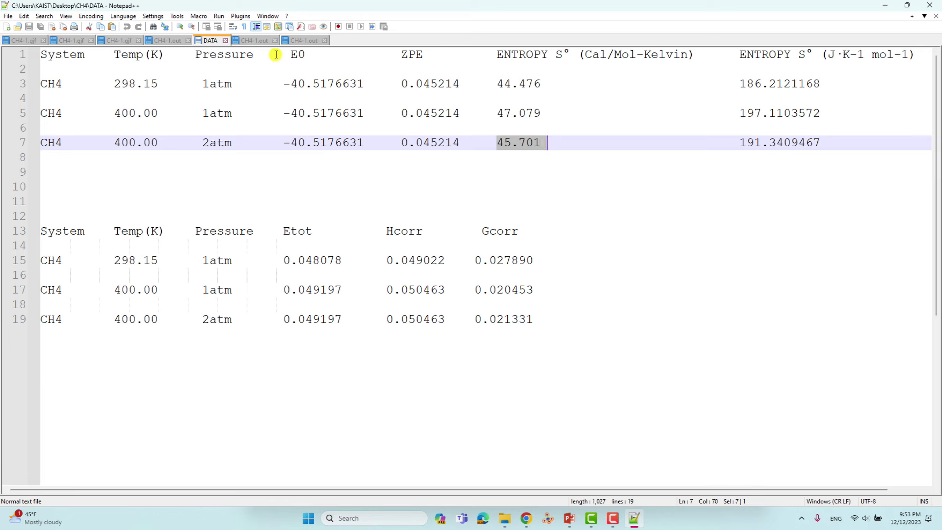
{"action": "left_click", "coordinate": [526, 518]}
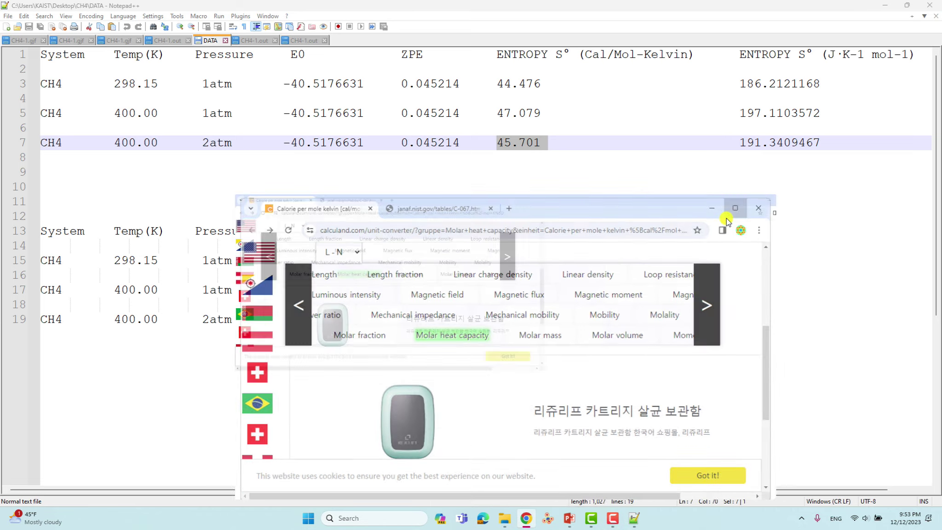
{"action": "left_click", "coordinate": [729, 215]}
{"action": "key", "text": "ctrl+a"}
{"action": "type", "text": "45.701"}
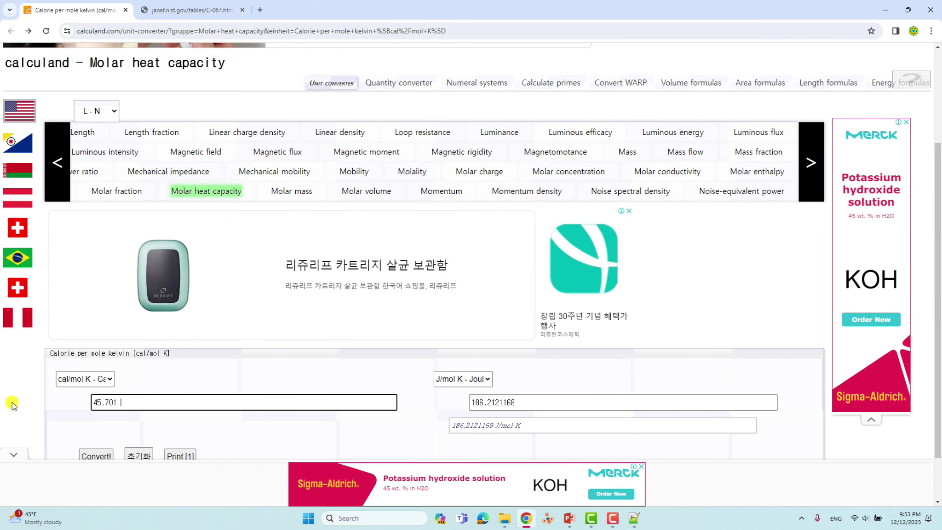
Choose J/mol K as the target unit, convert the value and highlight the converted result.
{"action": "scroll", "coordinate": [179, 332], "scroll_direction": "down", "scroll_amount": 2}
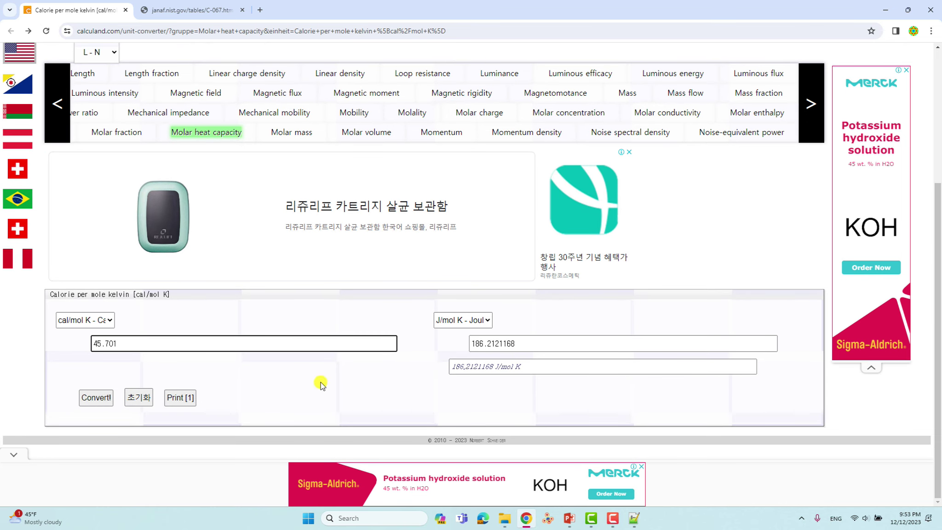
{"action": "left_click", "coordinate": [488, 321]}
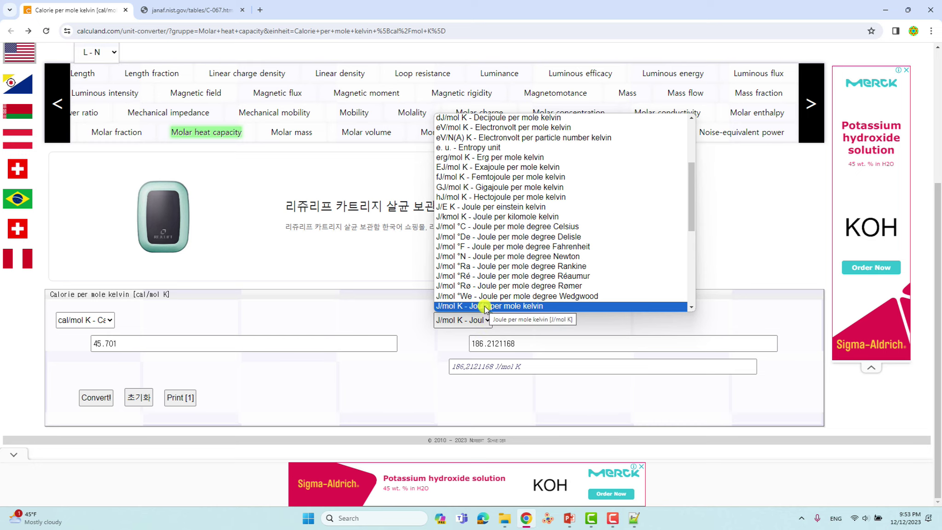
{"action": "left_click", "coordinate": [485, 306]}
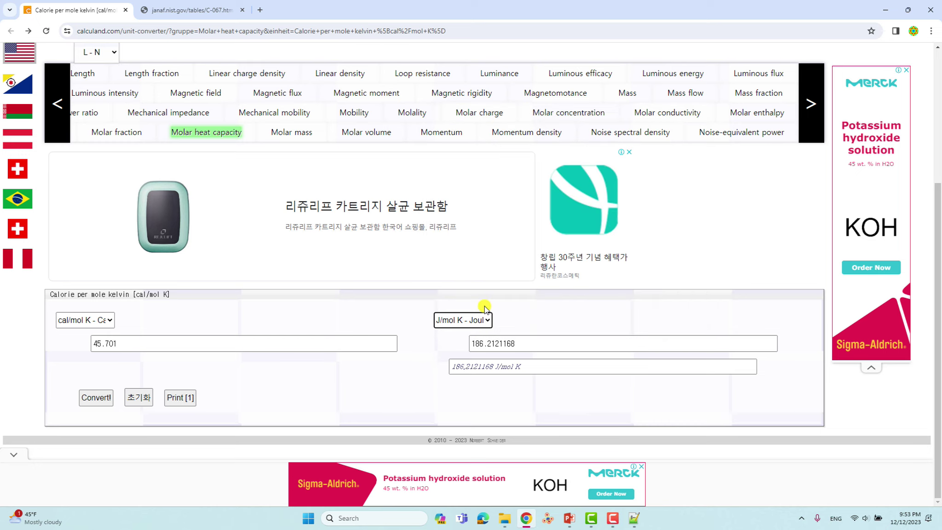
{"action": "left_click", "coordinate": [99, 398]}
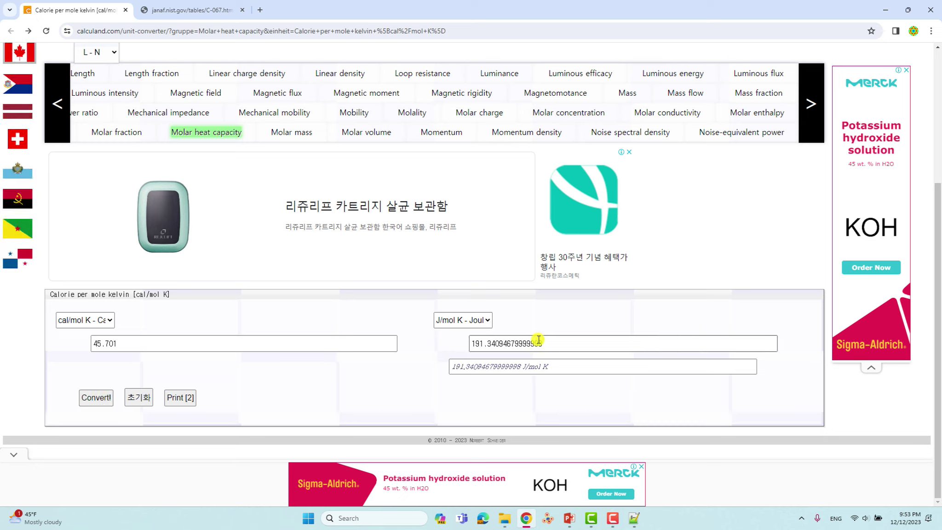
{"action": "left_click_drag", "start_coordinate": [541, 343], "coordinate": [429, 345]}
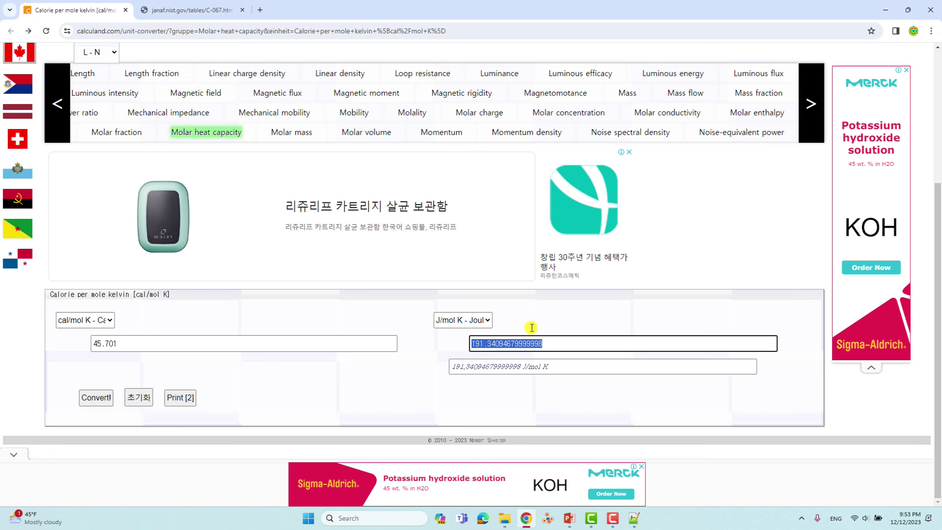
Highlight the 400 K, 2 atm entropy in the J·K-1 mol-1 column of DATA and switch back to the browser.
{"action": "left_click", "coordinate": [885, 9]}
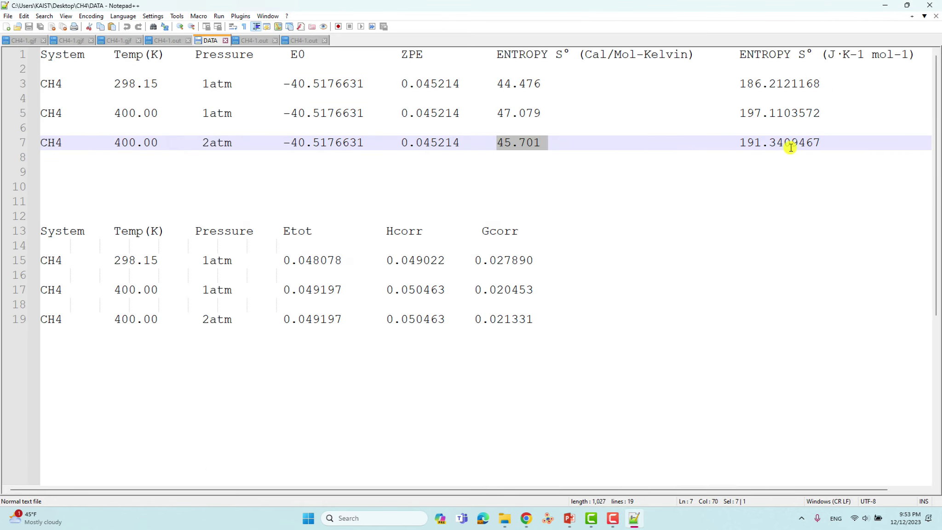
{"action": "left_click_drag", "start_coordinate": [821, 143], "coordinate": [748, 144]}
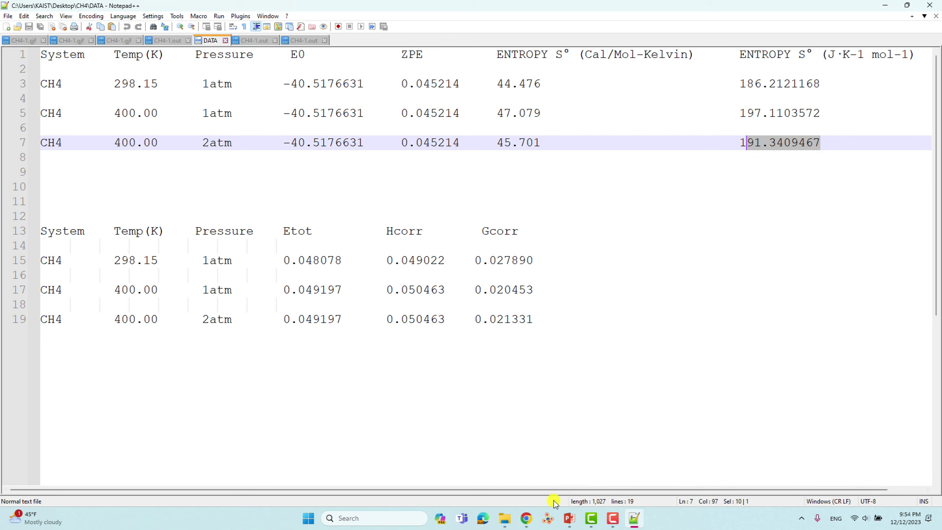
{"action": "left_click", "coordinate": [537, 515]}
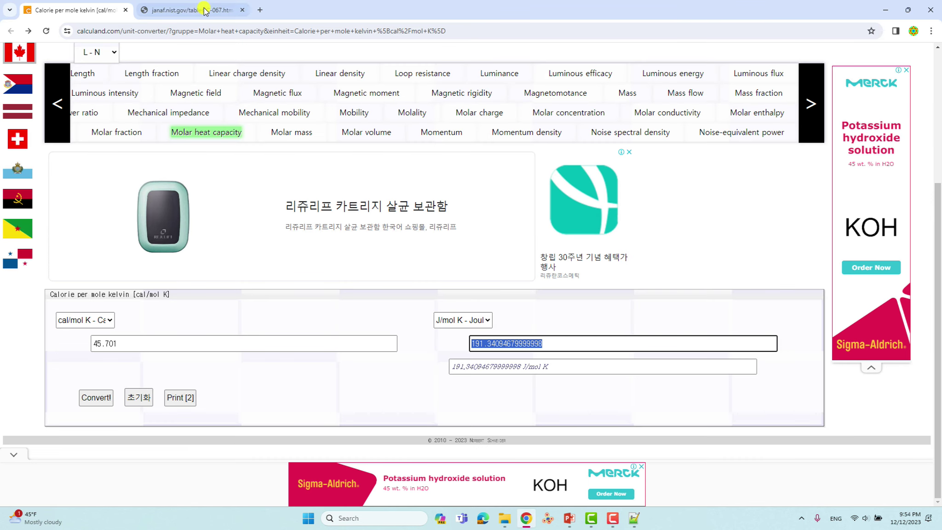
Switch to the methane JANAF table in the browser and return that page's history to the blank start page.
{"action": "left_click", "coordinate": [151, 17]}
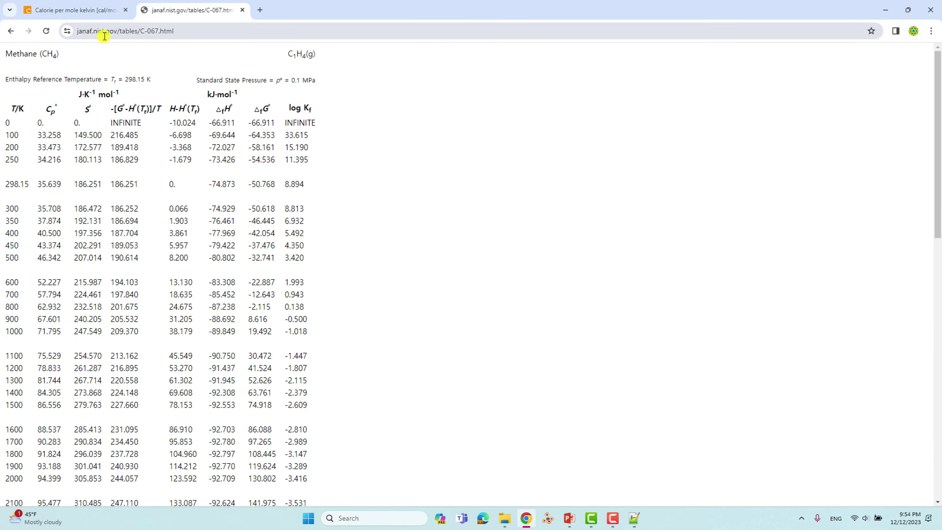
{"action": "left_click", "coordinate": [11, 31]}
{"action": "left_click", "coordinate": [11, 30]}
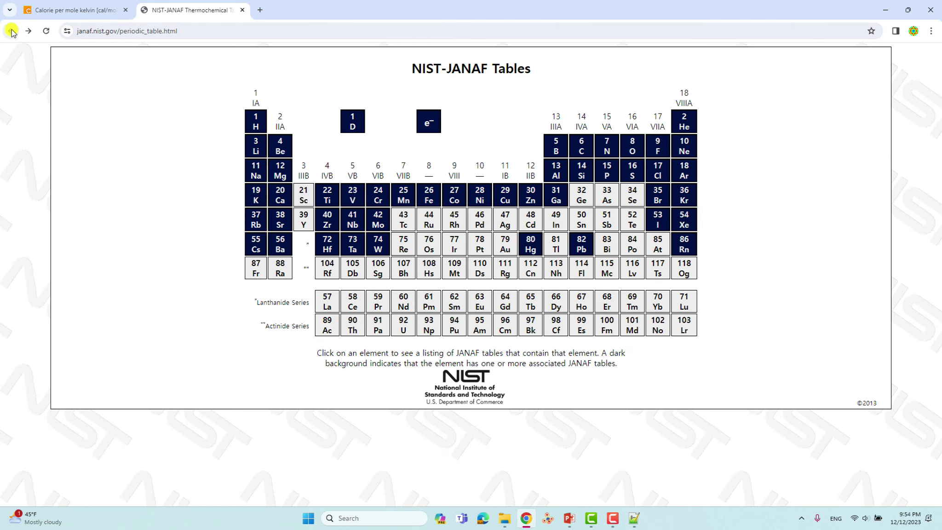
{"action": "left_click", "coordinate": [11, 31]}
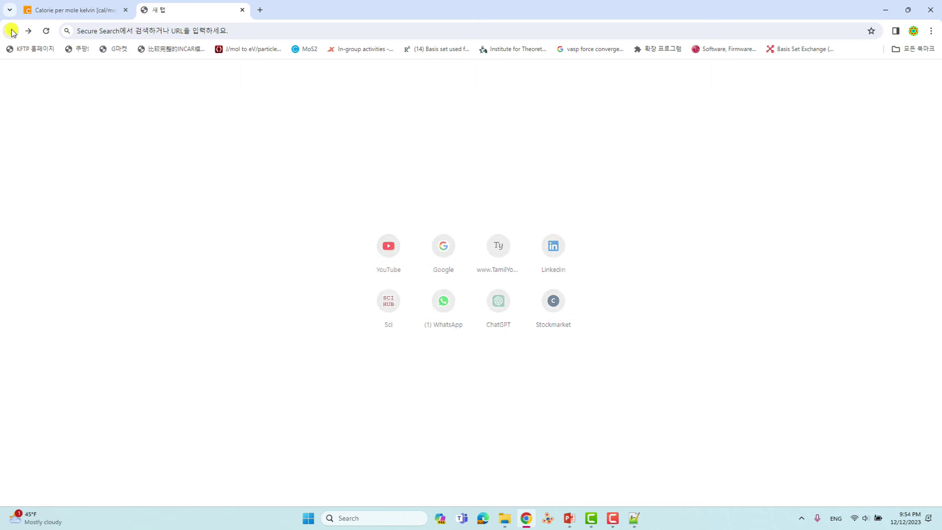
Open google.co.kr and search for "janaf thermochemical tables".
{"action": "left_click", "coordinate": [186, 32]}
{"action": "type", "text": "google.co.kr"}
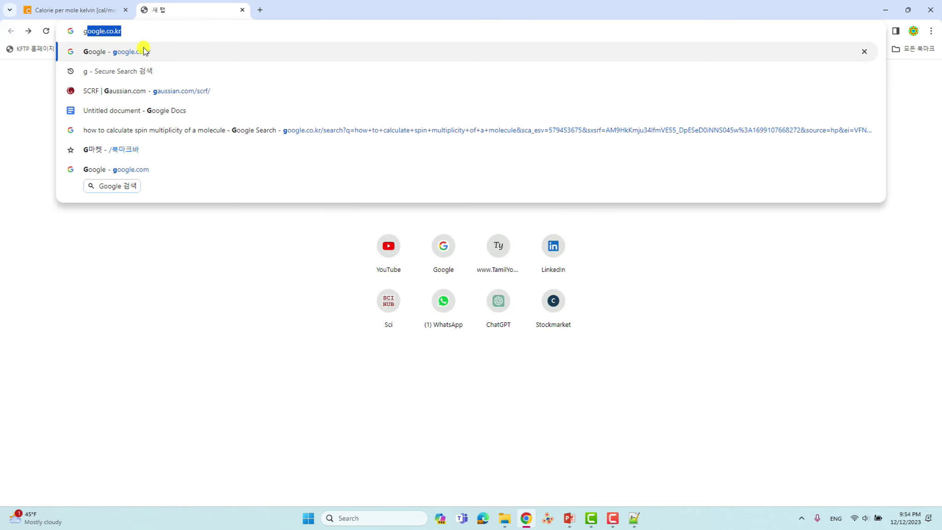
{"action": "key", "text": "Return"}
{"action": "type", "text": "ja"}
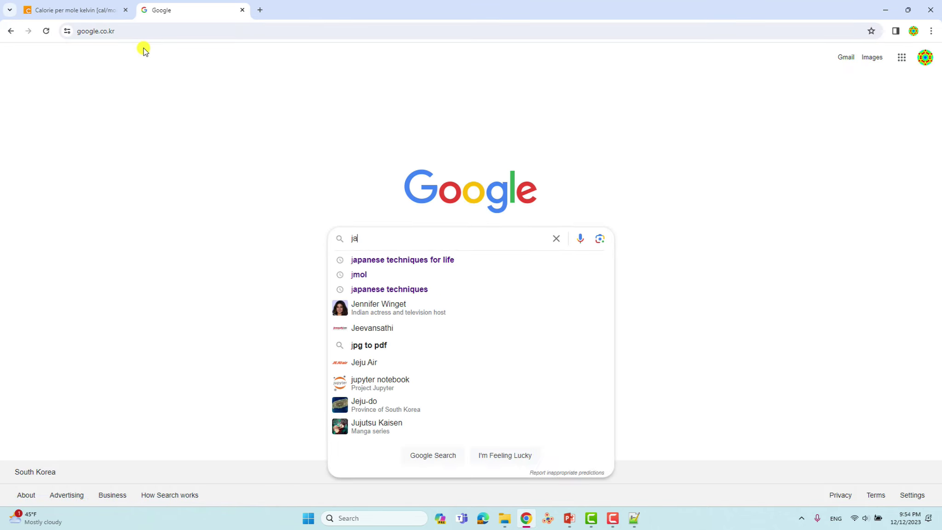
{"action": "type", "text": "naf"}
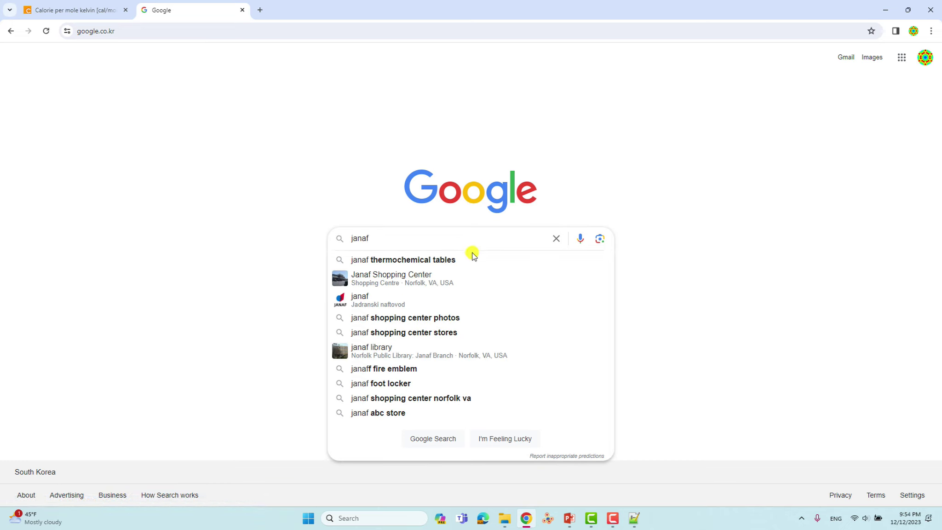
{"action": "left_click", "coordinate": [440, 258]}
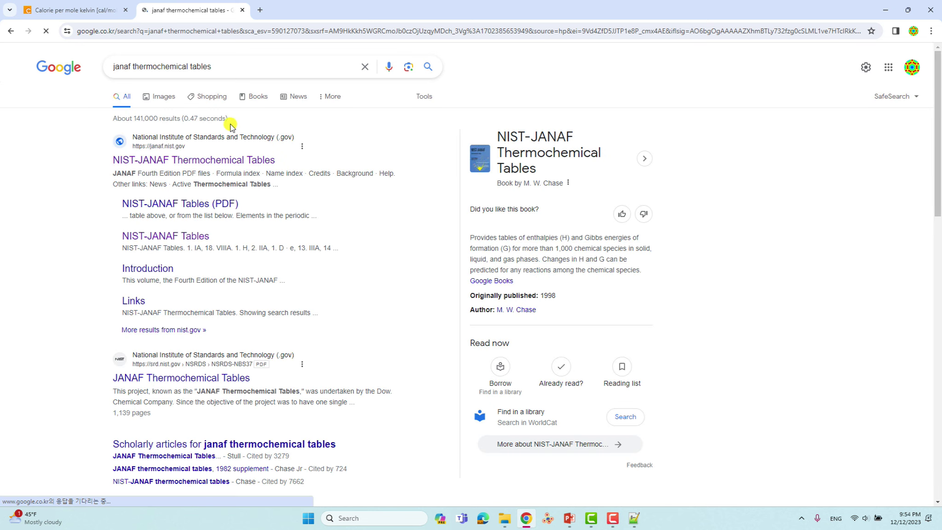
Open the NIST-JANAF Thermochemical Tables site and list the molecules containing carbon through its periodic table.
{"action": "left_click", "coordinate": [233, 161]}
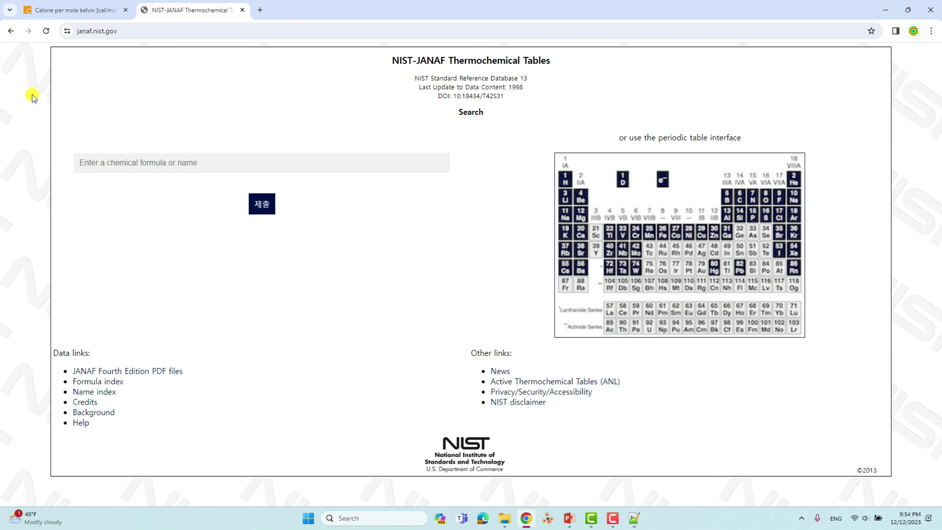
{"action": "left_click", "coordinate": [682, 267]}
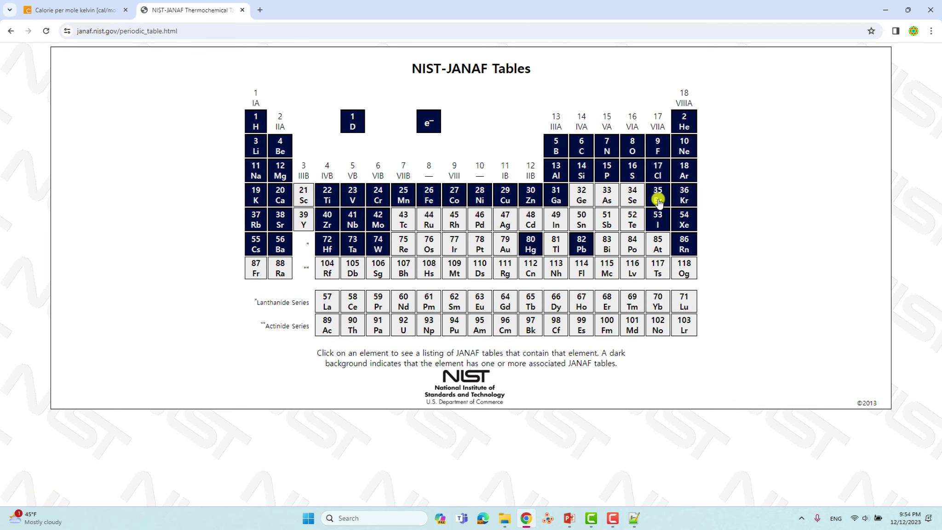
{"action": "left_click", "coordinate": [582, 147]}
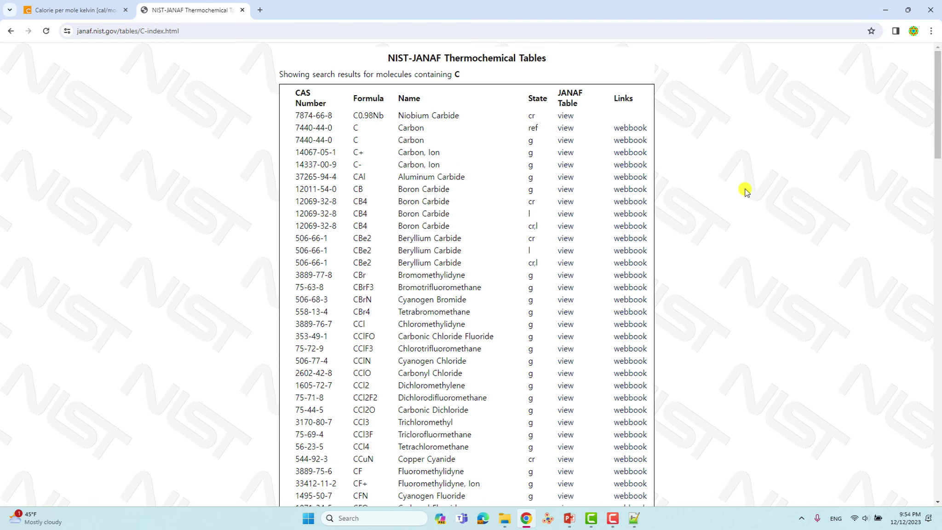
Find "methane" in the list of carbon-containing molecules and open the JANAF table for CH4.
{"action": "key", "text": "ctrl+f"}
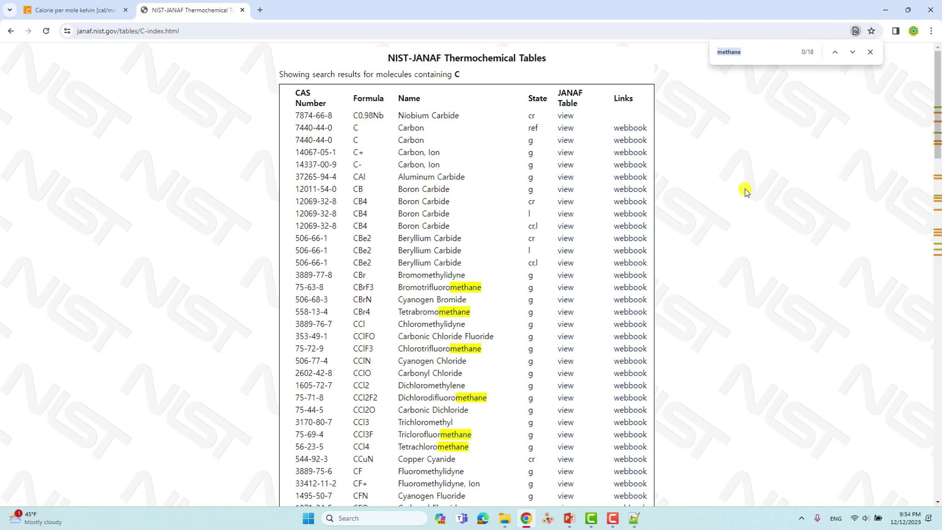
{"action": "key", "text": "Return"}
{"action": "key", "text": "Return"}
{"action": "key", "text": "Return"}
{"action": "key", "text": "Return"}
{"action": "key", "text": "Return"}
{"action": "key", "text": "Return"}
{"action": "key", "text": "Return"}
{"action": "key", "text": "Return"}
{"action": "key", "text": "Return"}
{"action": "key", "text": "Return"}
{"action": "key", "text": "Return"}
{"action": "key", "text": "Return"}
{"action": "key", "text": "Return"}
{"action": "key", "text": "Return"}
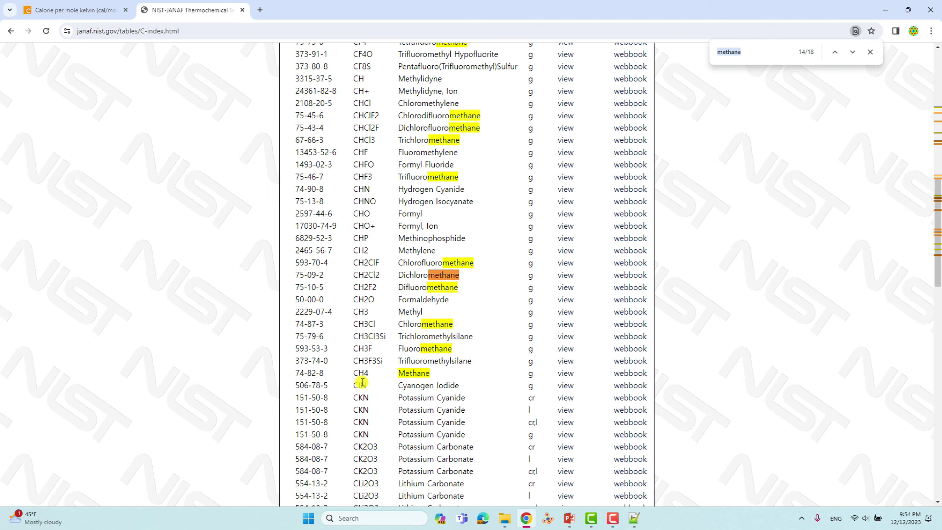
{"action": "left_click", "coordinate": [566, 376]}
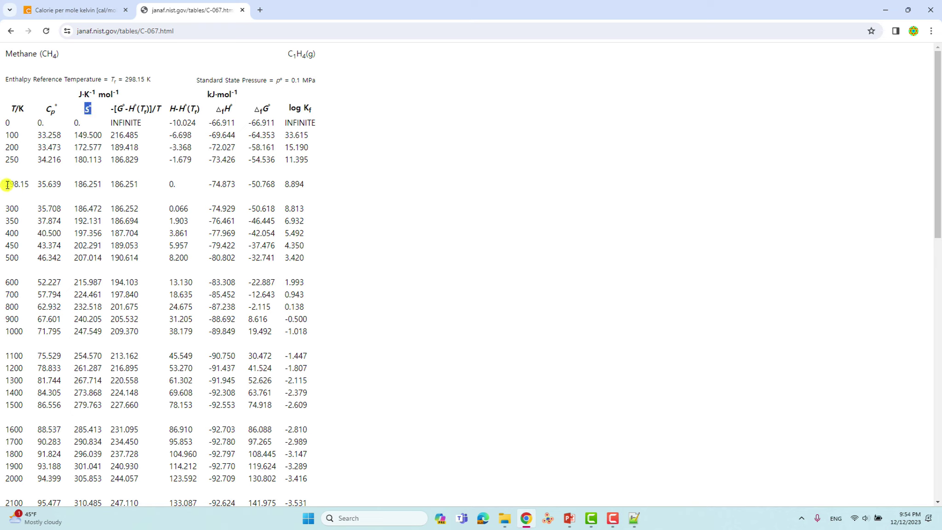
Highlight 298.15 K and its S° value in the methane table, and place the reduced browser window over DATA for comparison.
{"action": "left_click_drag", "start_coordinate": [7, 185], "coordinate": [27, 184]}
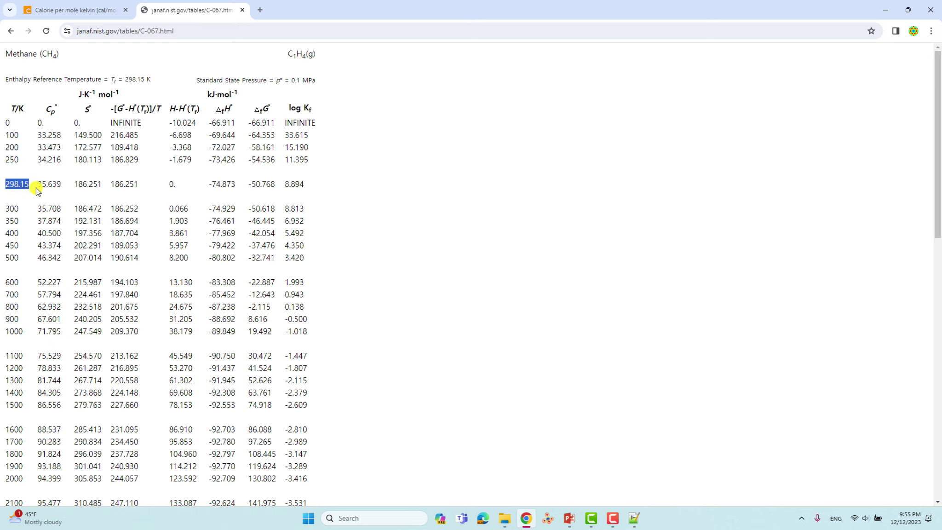
{"action": "left_click_drag", "start_coordinate": [74, 184], "coordinate": [104, 185]}
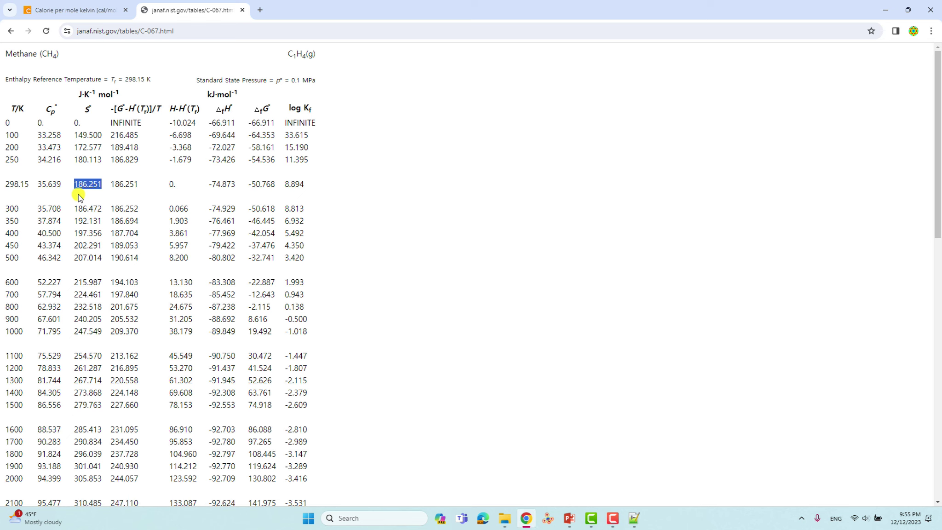
{"action": "left_click_drag", "start_coordinate": [529, 19], "coordinate": [342, 157]}
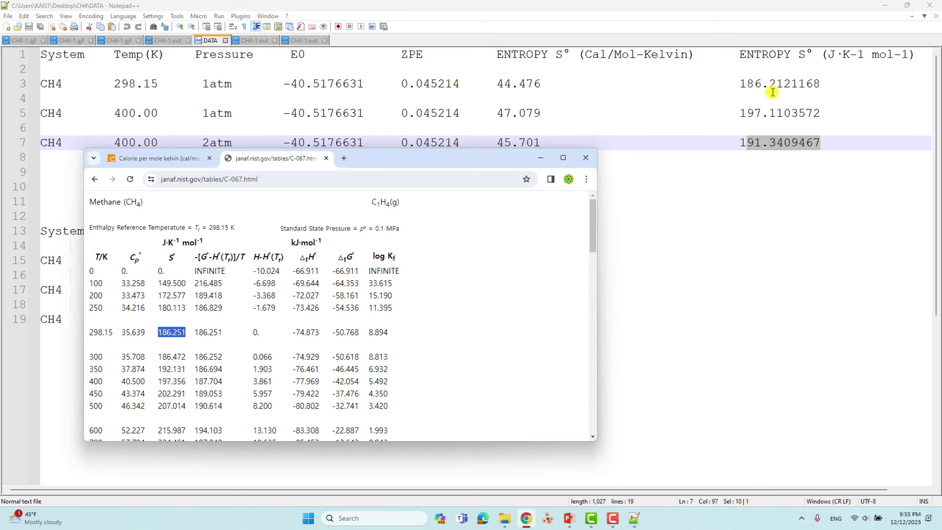
{"action": "left_click_drag", "start_coordinate": [467, 165], "coordinate": [478, 199]}
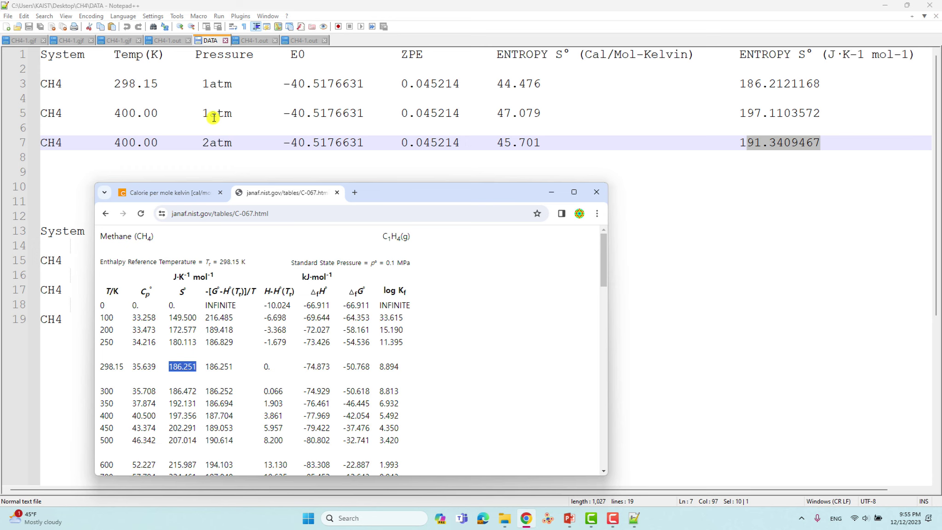
{"action": "left_click_drag", "start_coordinate": [363, 193], "coordinate": [375, 167]}
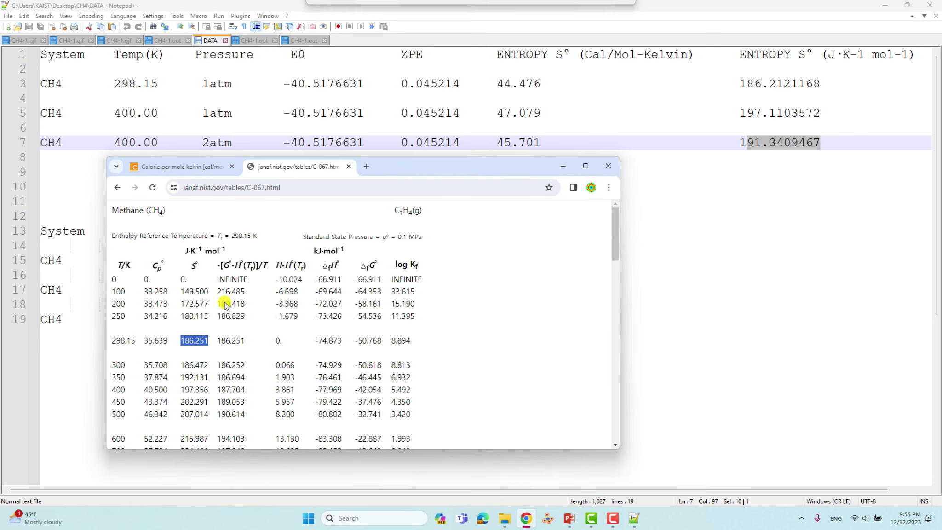
Highlight the 400 K S° value in the methane table, compare it with DATA's 1 atm entropy, and minimize the browser.
{"action": "scroll", "coordinate": [126, 318], "scroll_direction": "down", "scroll_amount": 2}
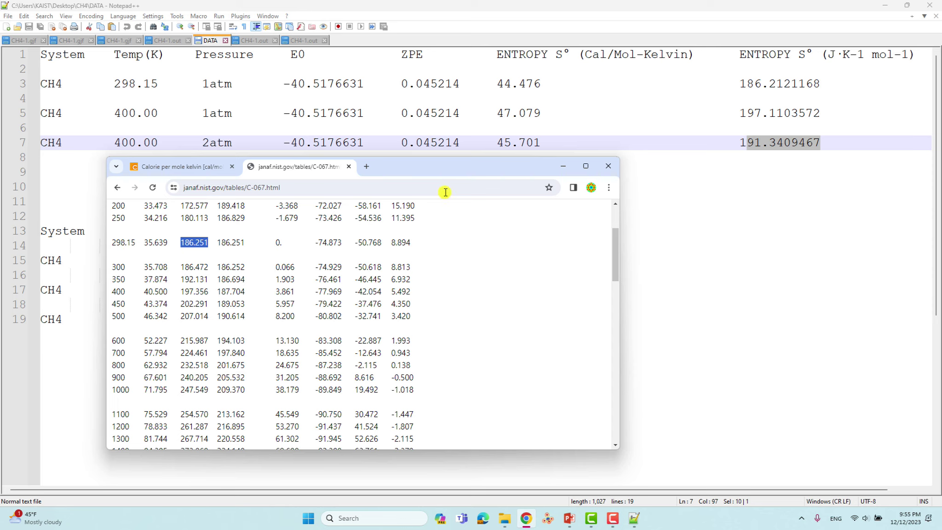
{"action": "left_click", "coordinate": [114, 291]}
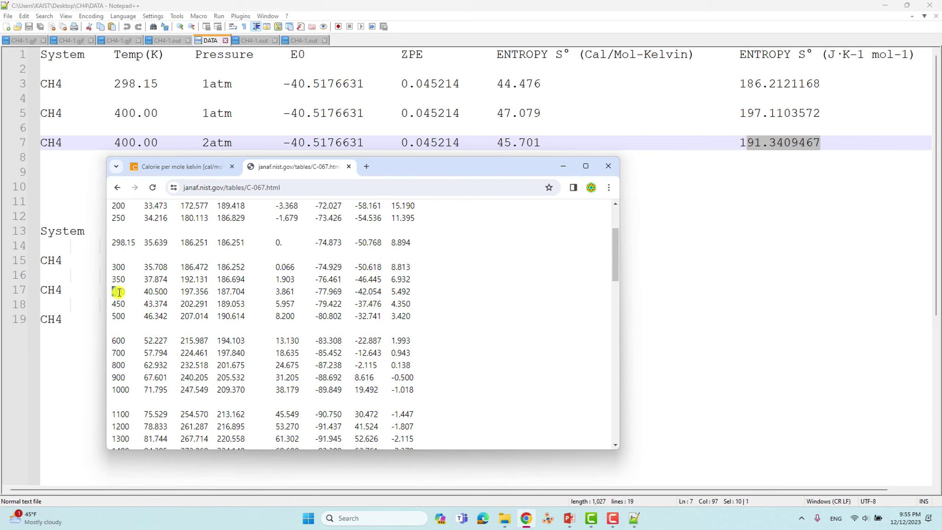
{"action": "scroll", "coordinate": [118, 291], "scroll_direction": "up", "scroll_amount": 2}
{"action": "left_click", "coordinate": [586, 166]}
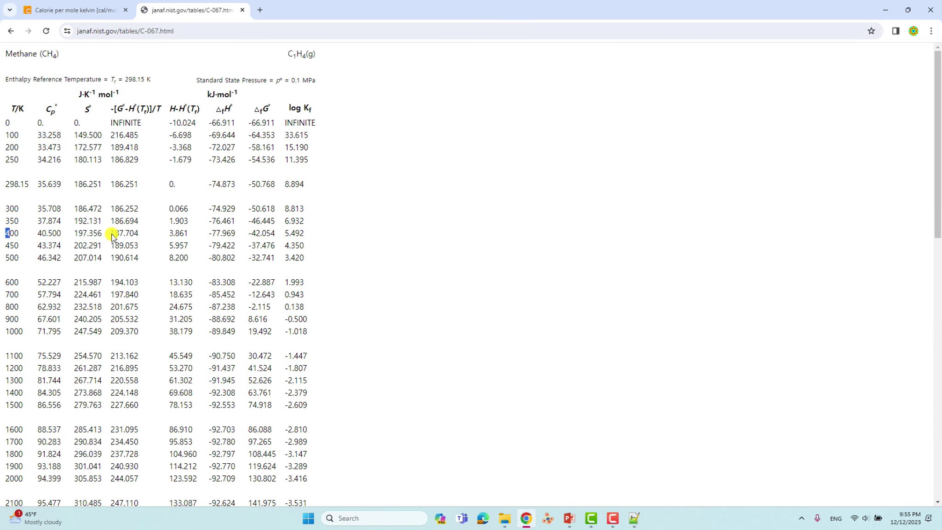
{"action": "left_click_drag", "start_coordinate": [75, 233], "coordinate": [101, 232]}
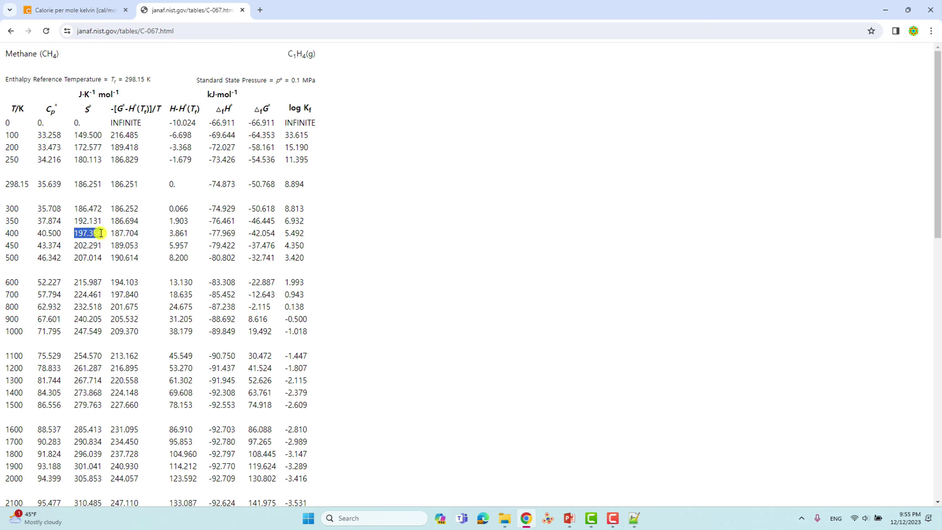
{"action": "left_click_drag", "start_coordinate": [101, 232], "coordinate": [103, 232]}
{"action": "left_click_drag", "start_coordinate": [676, 9], "coordinate": [368, 147]}
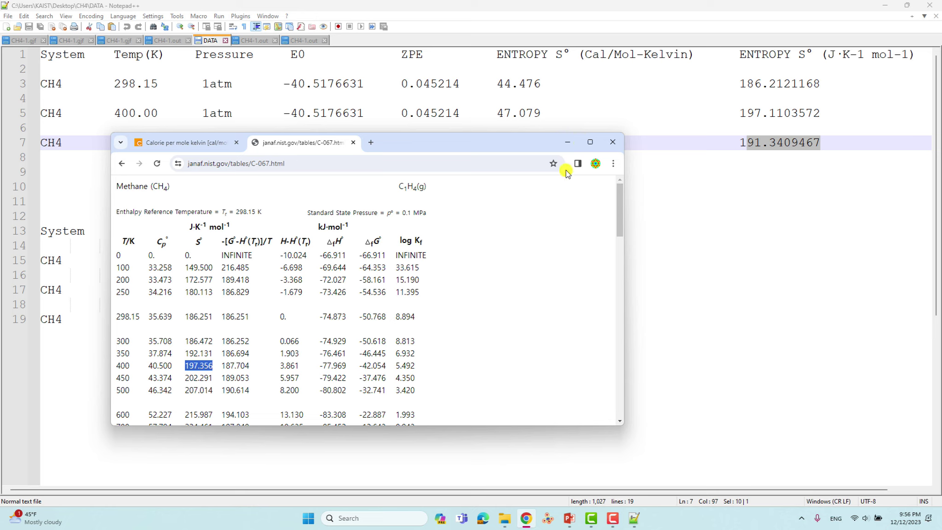
{"action": "left_click", "coordinate": [567, 141]}
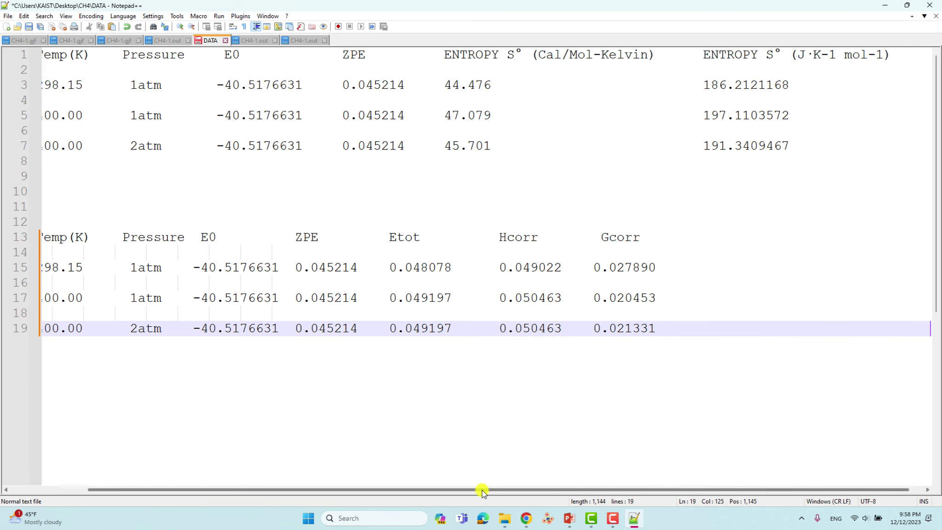
In DATA's second table, highlight the E0 values at 298.15 K, 1 atm and 400 K, 2 atm, plus the latter's Gcorr.
{"action": "left_click_drag", "start_coordinate": [481, 490], "coordinate": [369, 488]}
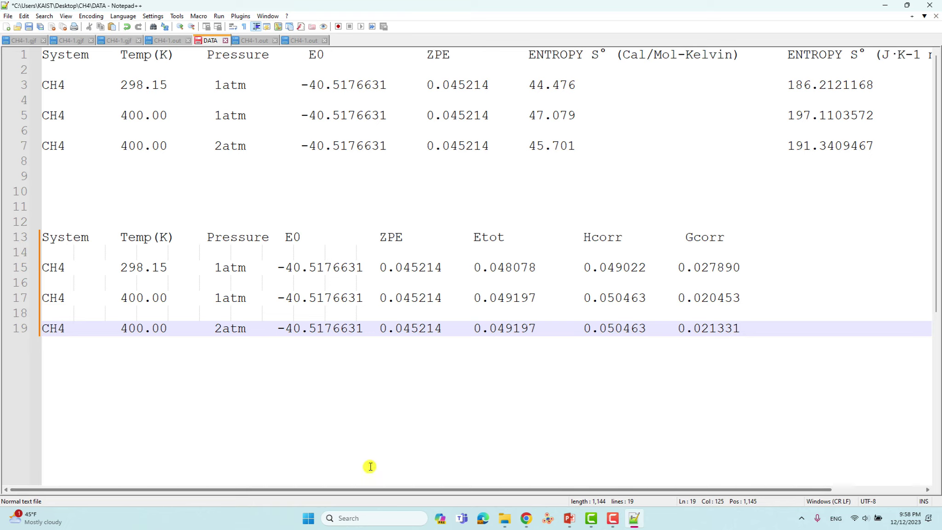
{"action": "left_click_drag", "start_coordinate": [287, 268], "coordinate": [362, 270]}
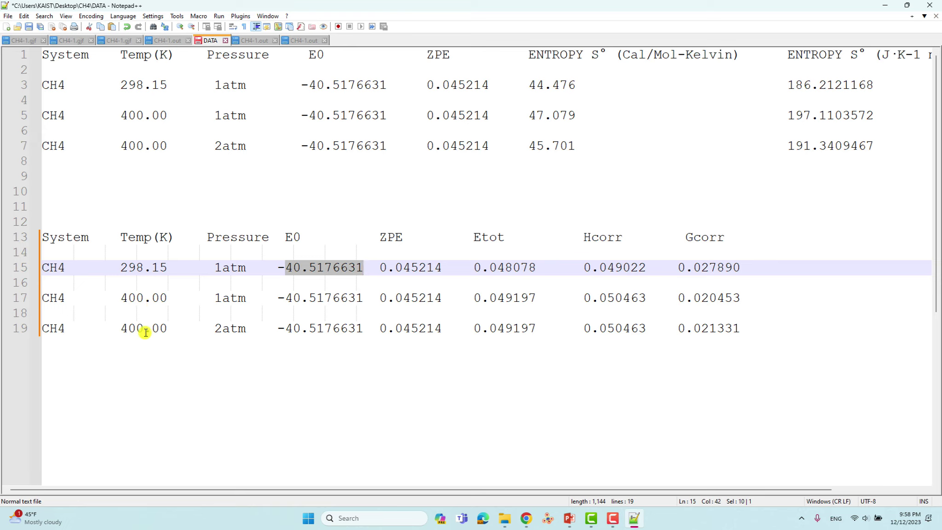
{"action": "left_click_drag", "start_coordinate": [286, 328], "coordinate": [361, 331]}
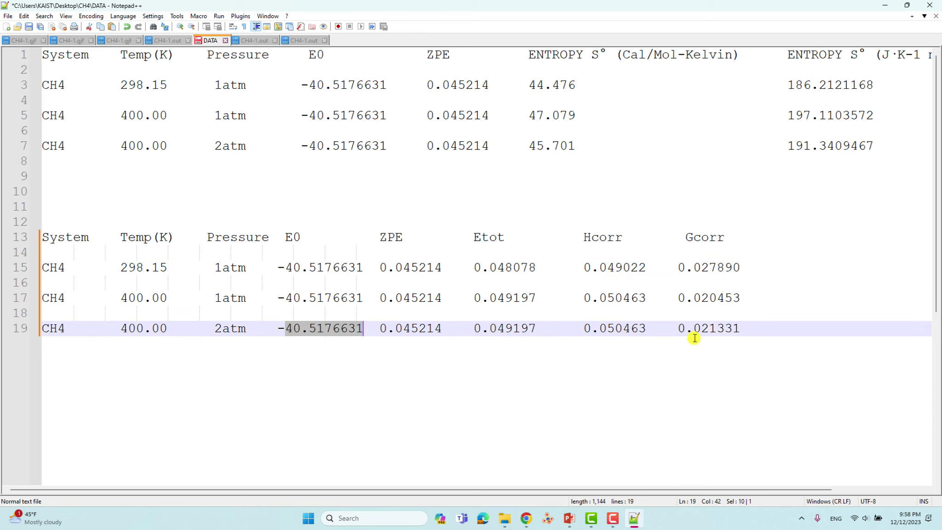
{"action": "left_click_drag", "start_coordinate": [680, 328], "coordinate": [735, 331]}
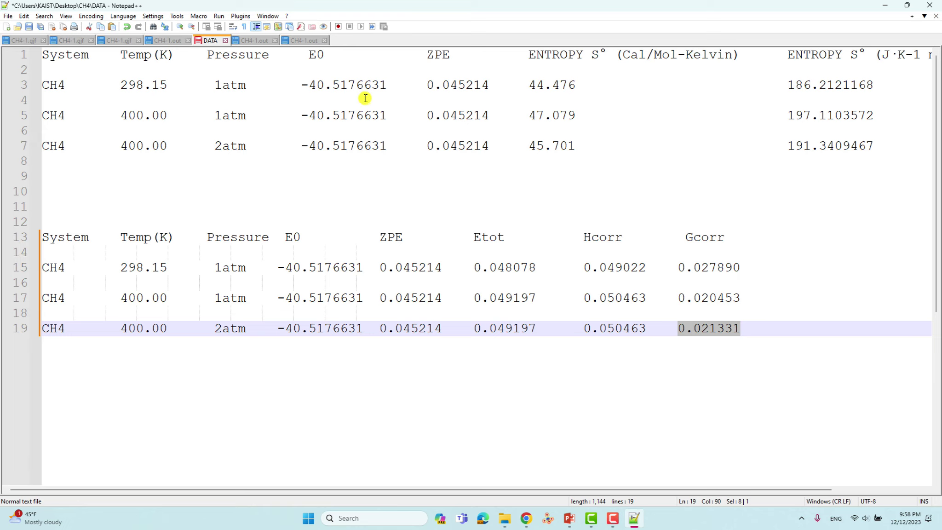
In the 400 K, 2 atm CH4-1.out, highlight the block from zero-point correction to thermal correction to Gibbs free energy.
{"action": "left_click", "coordinate": [304, 41]}
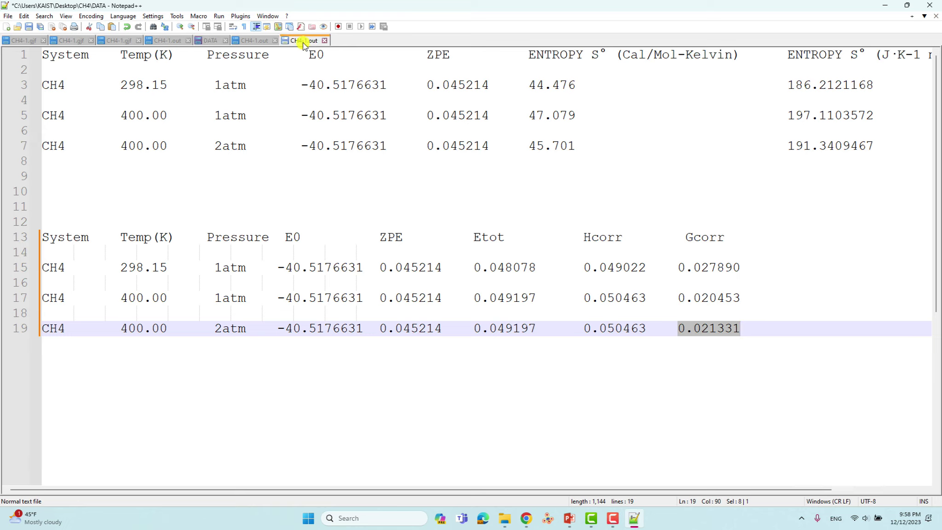
{"action": "scroll", "coordinate": [376, 223], "scroll_direction": "up", "scroll_amount": 5}
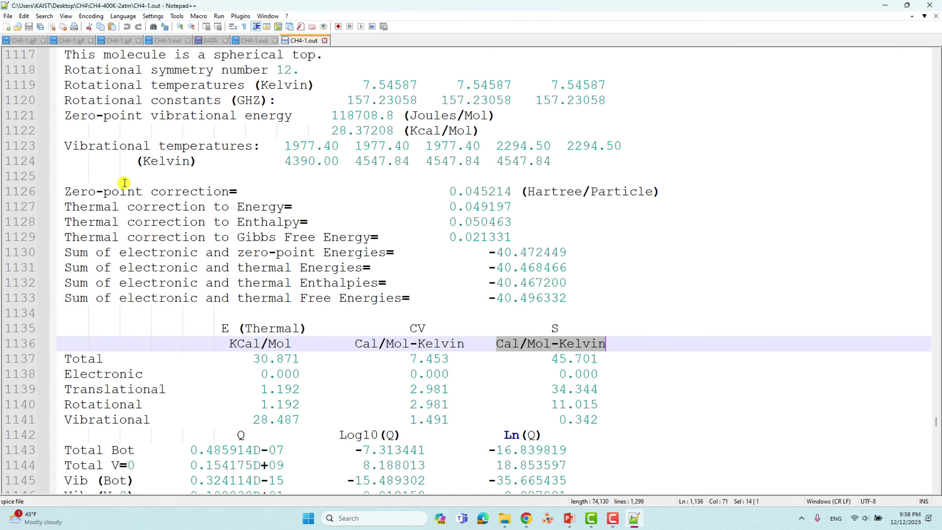
{"action": "left_click", "coordinate": [69, 192]}
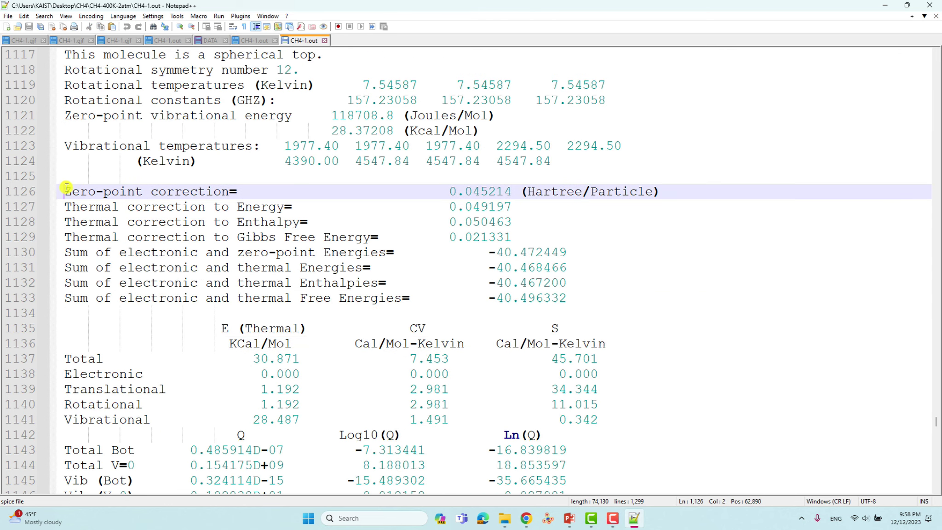
{"action": "left_click_drag", "start_coordinate": [69, 196], "coordinate": [513, 243]}
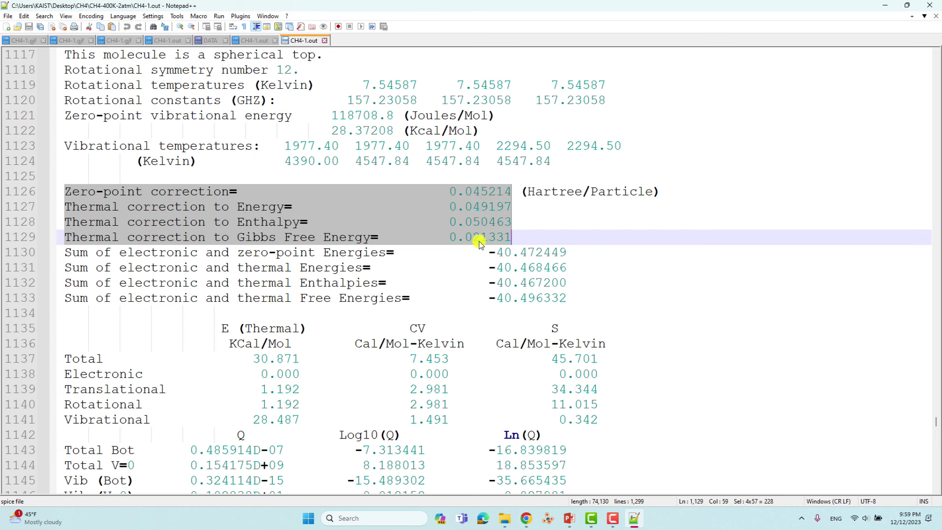
{"action": "scroll", "coordinate": [478, 242], "scroll_direction": "down", "scroll_amount": 7}
{"action": "scroll", "coordinate": [479, 242], "scroll_direction": "up", "scroll_amount": 7}
{"action": "left_click", "coordinate": [887, 5]}
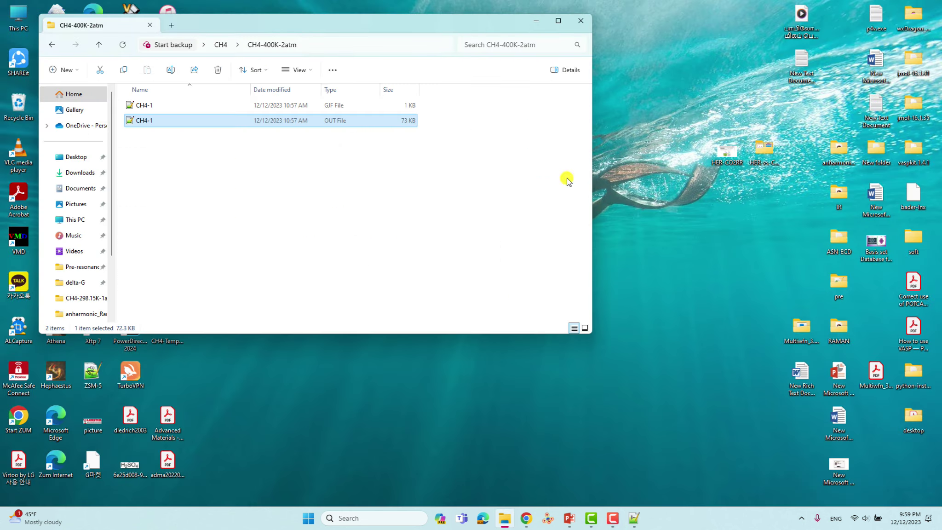
{"action": "left_click", "coordinate": [569, 519]}
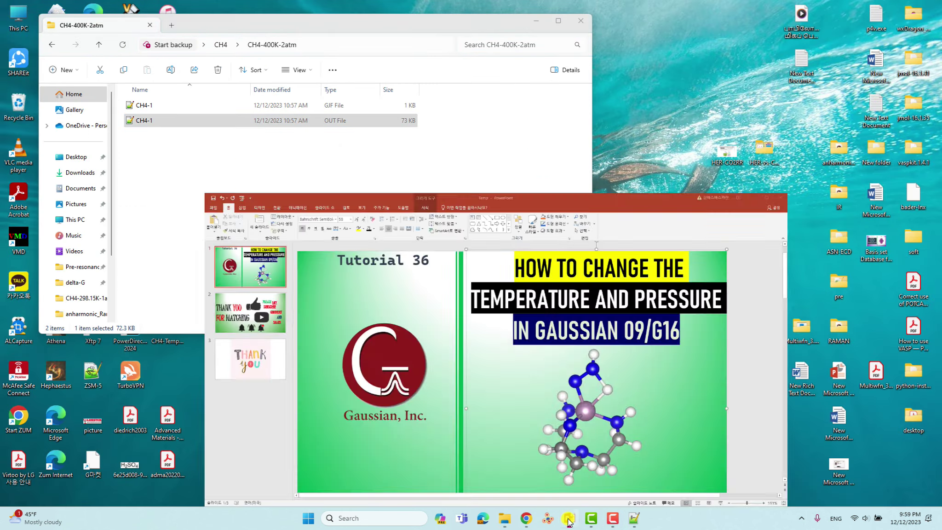
{"action": "left_click", "coordinate": [569, 519]}
{"action": "left_click", "coordinate": [635, 519]}
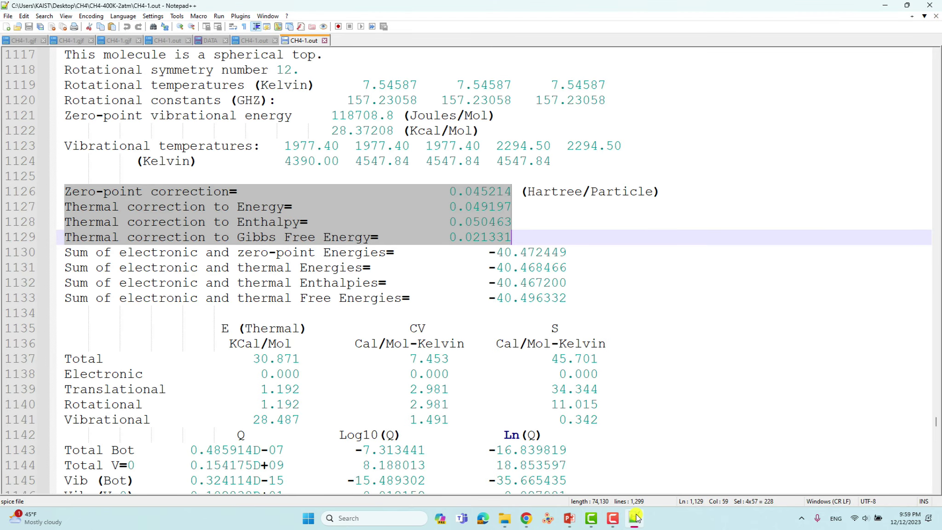
Copy the E0 magnitude 40.5176631 from DATA's second table, 400 K, 2 atm row, into a newly opened Calculator.
{"action": "left_click", "coordinate": [212, 41]}
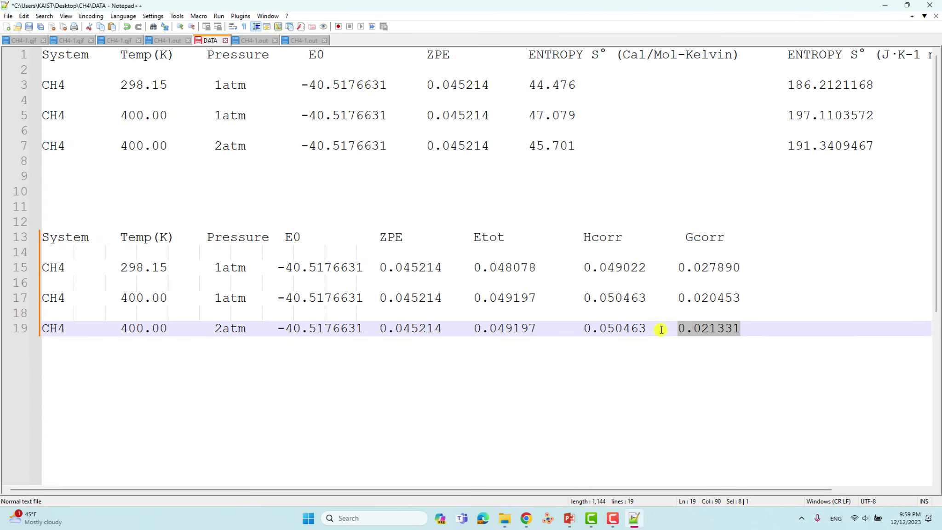
{"action": "left_click", "coordinate": [676, 336]}
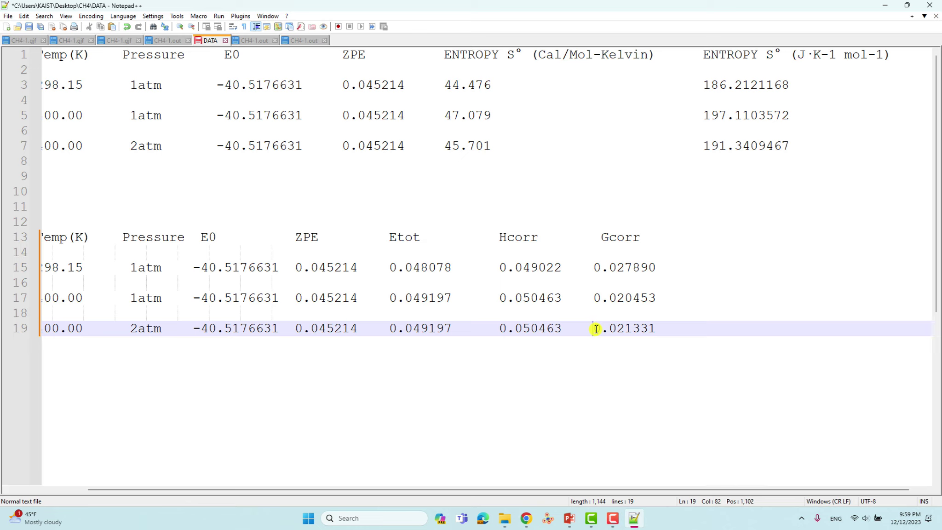
{"action": "left_click_drag", "start_coordinate": [204, 328], "coordinate": [276, 330]}
{"action": "key", "text": "ctrl+c"}
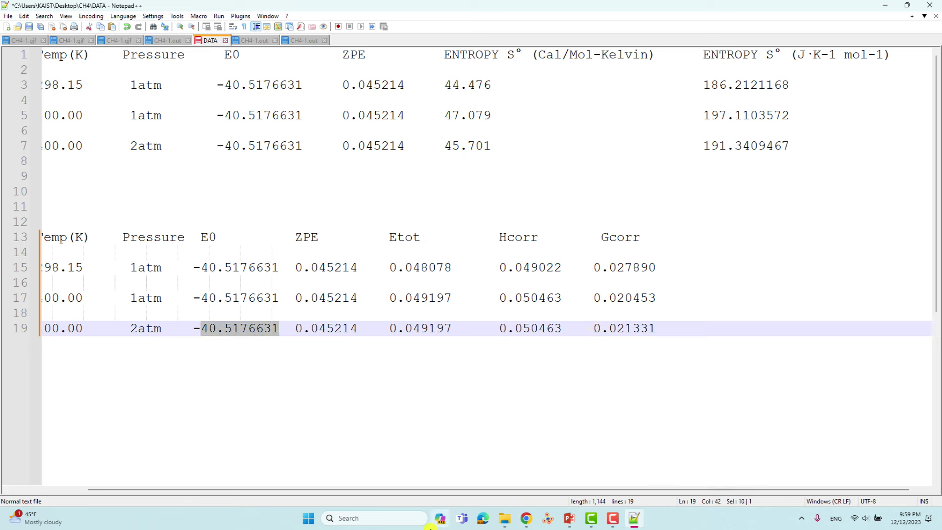
{"action": "left_click", "coordinate": [396, 519]}
{"action": "type", "text": "cal"}
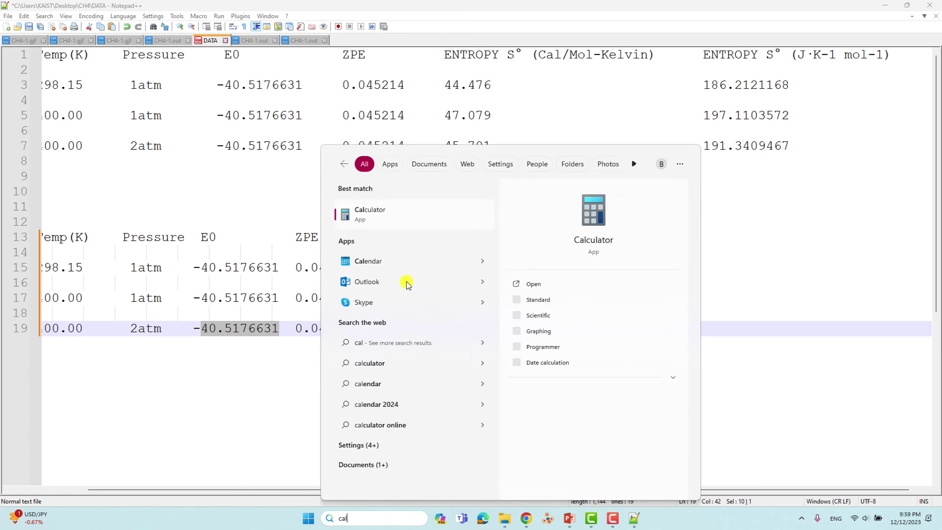
{"action": "left_click", "coordinate": [383, 218]}
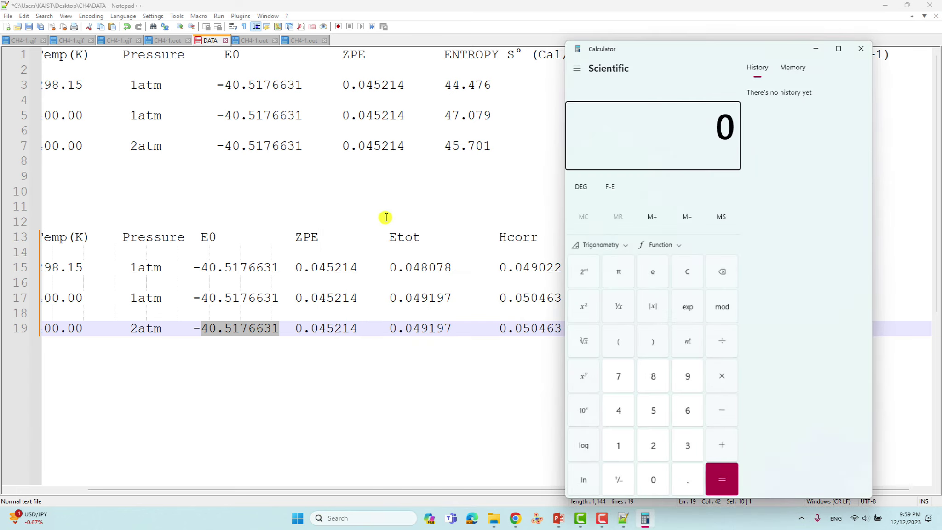
{"action": "key", "text": "ctrl+v"}
Subtract the 400 K, 2 atm Gcorr value 0.021331 from the entered E0 magnitude and copy the result.
{"action": "left_click_drag", "start_coordinate": [656, 50], "coordinate": [233, 94]}
{"action": "left_click", "coordinate": [300, 453]}
{"action": "left_click_drag", "start_coordinate": [593, 327], "coordinate": [657, 327]}
{"action": "key", "text": "ctrl+c"}
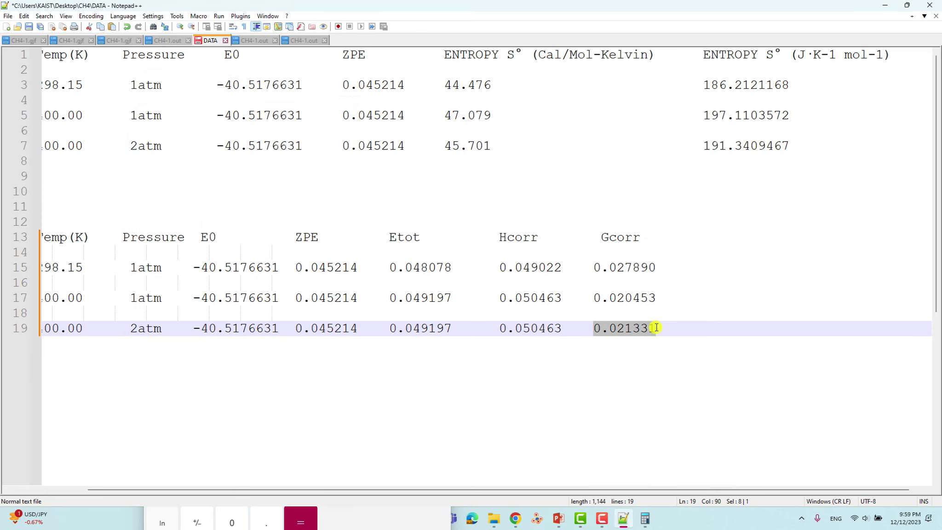
{"action": "left_click", "coordinate": [884, 6]}
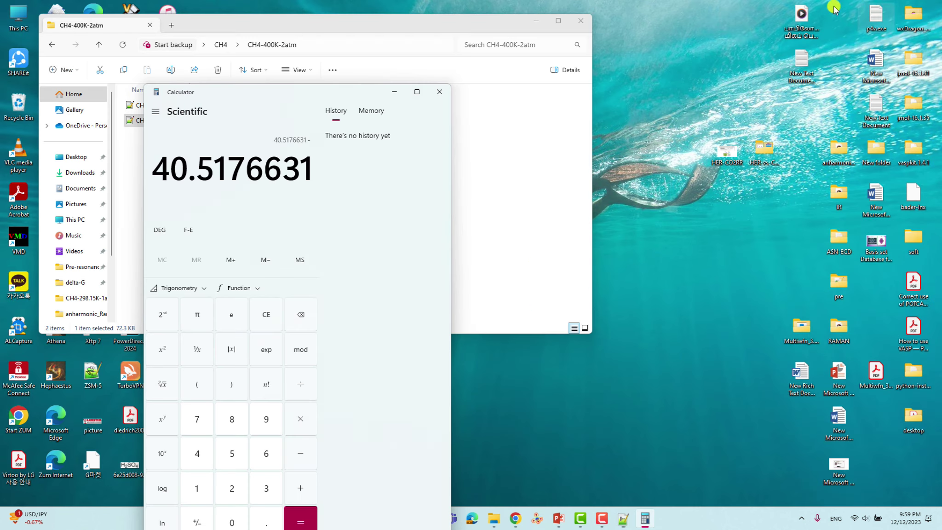
{"action": "key", "text": "ctrl+v"}
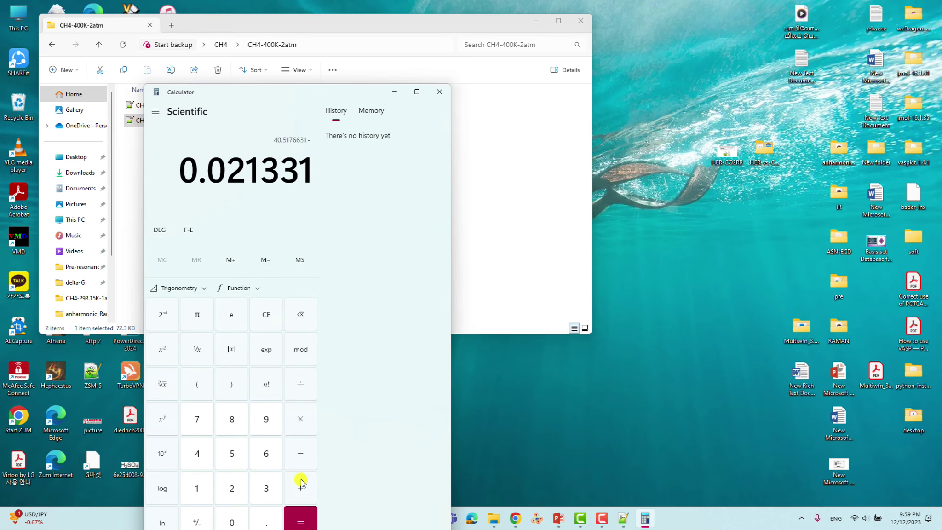
{"action": "left_click", "coordinate": [301, 518]}
{"action": "left_click_drag", "start_coordinate": [154, 165], "coordinate": [342, 172]}
{"action": "key", "text": "ctrl+c"}
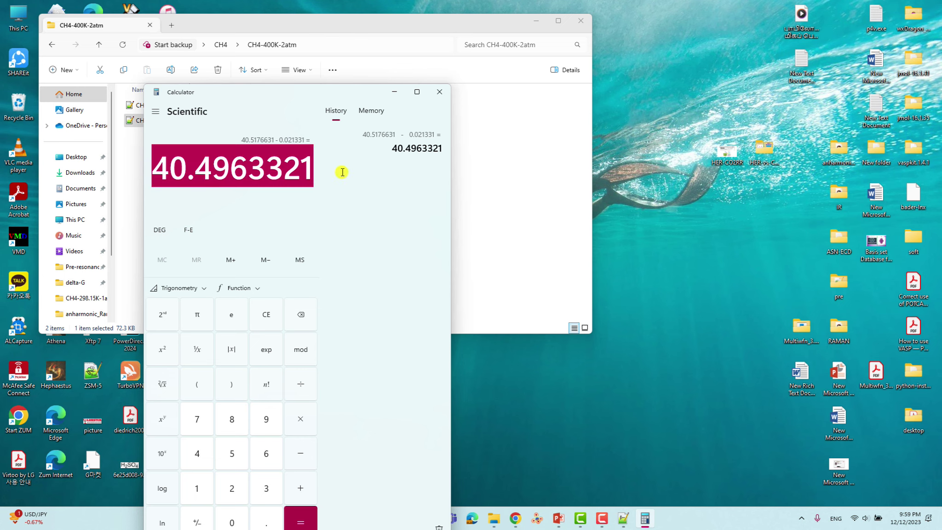
Return to DATA and paste 40.4963321 in a new column beyond Gcorr in the second table's 400 K, 2 atm row.
{"action": "left_click", "coordinate": [532, 231]}
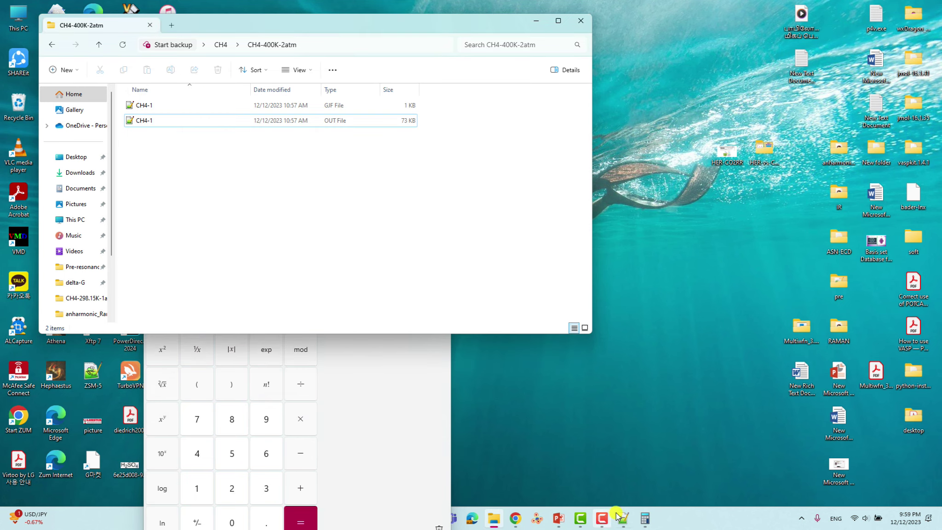
{"action": "left_click", "coordinate": [623, 518]}
{"action": "left_click", "coordinate": [680, 331]}
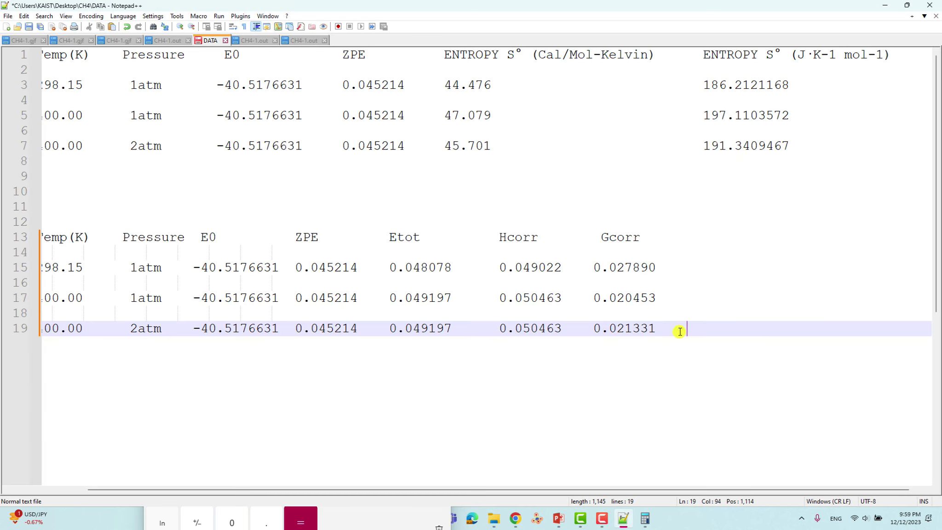
{"action": "key", "text": "ctrl+v"}
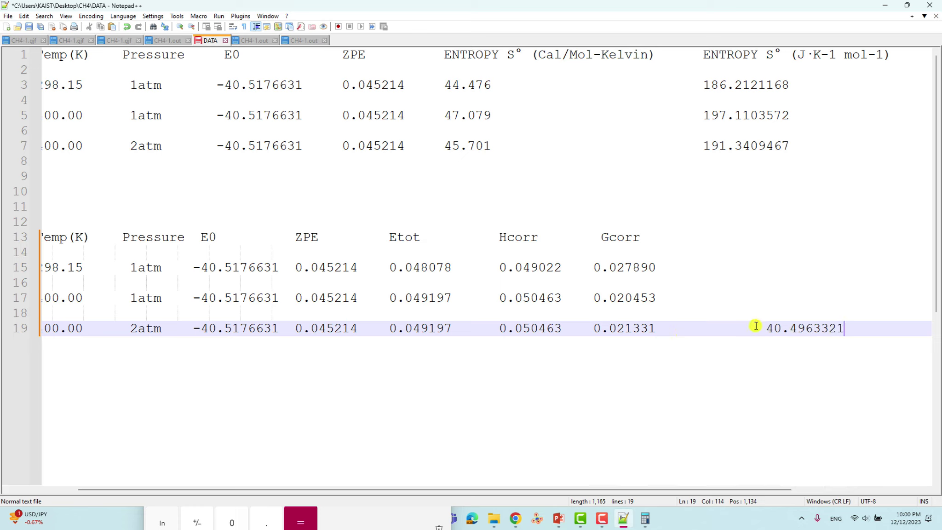
Head the new column of DATA's second table E0+Gcorr, reusing a copy of the Gcorr heading.
{"action": "left_click_drag", "start_coordinate": [639, 239], "coordinate": [608, 239]}
{"action": "double_click", "coordinate": [609, 239]}
{"action": "key", "text": "ctrl+c"}
{"action": "left_click", "coordinate": [777, 236]}
{"action": "key", "text": "ctrl+v"}
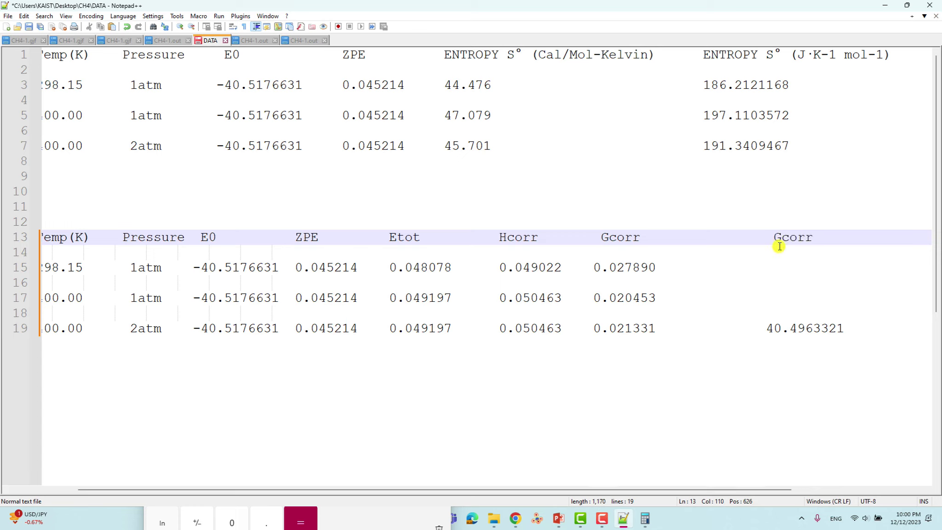
{"action": "left_click", "coordinate": [775, 238]}
{"action": "type", "text": "E0"}
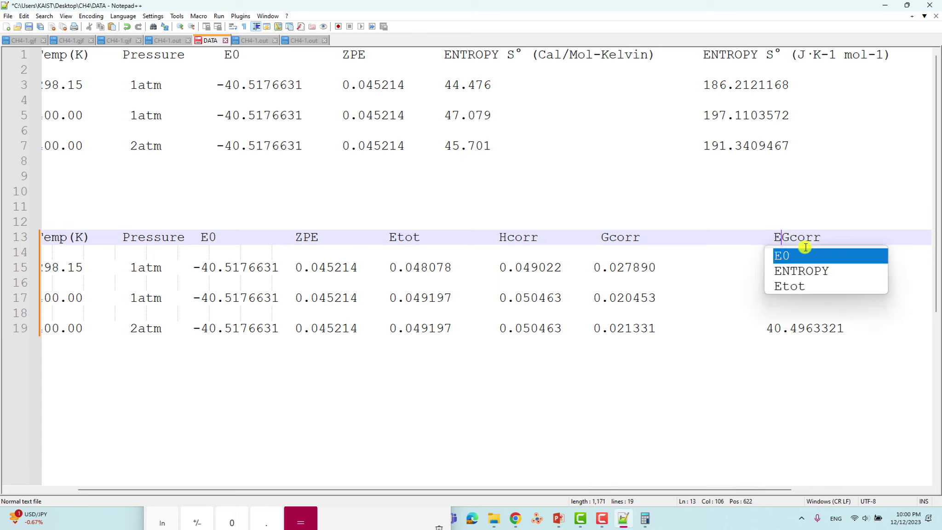
{"action": "type", "text": "+"}
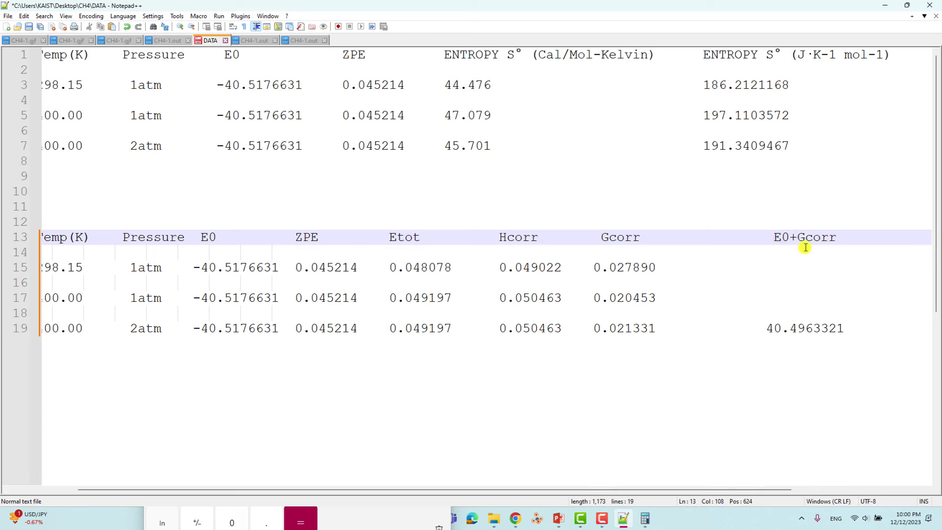
Make the 400 K, 2 atm E0+Gcorr value negative, so it reads -40.4963321, and highlight its digits.
{"action": "left_click", "coordinate": [767, 331]}
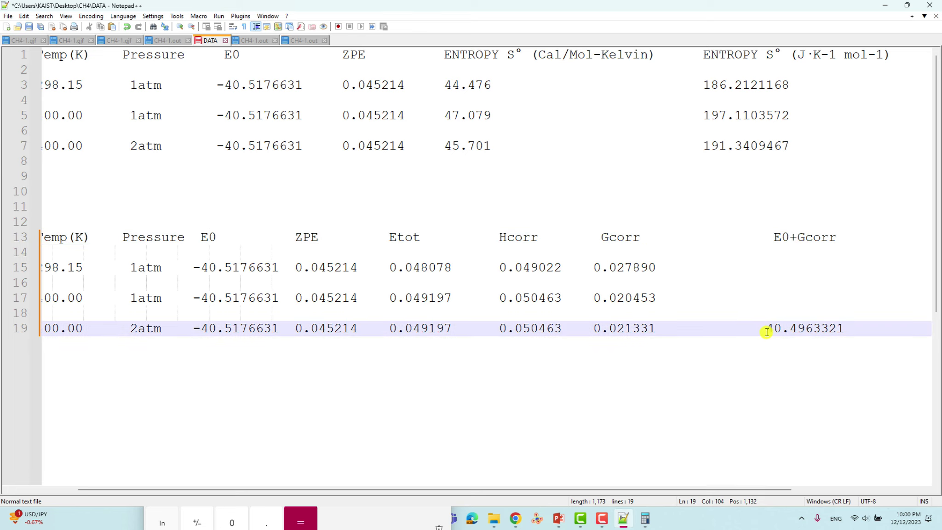
{"action": "type", "text": "-"}
{"action": "left_click_drag", "start_coordinate": [854, 328], "coordinate": [778, 330]}
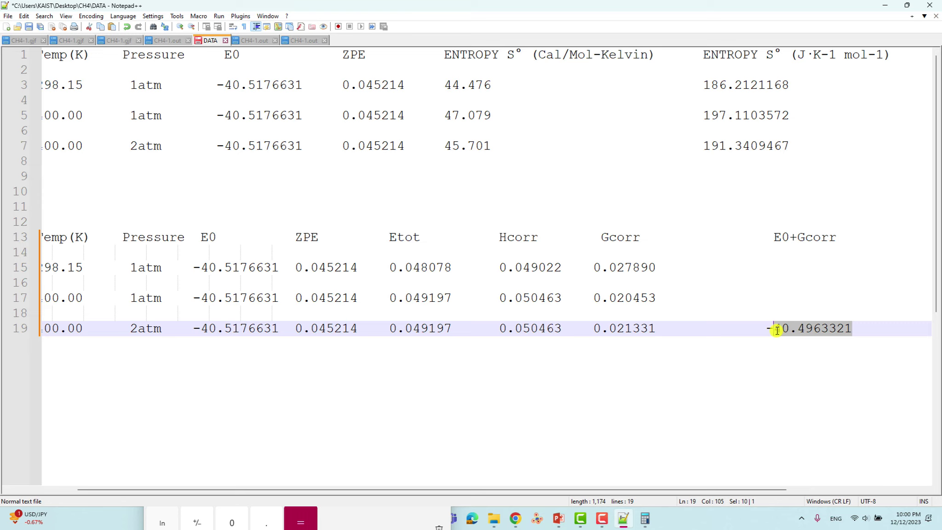
{"action": "left_click", "coordinate": [65, 327]}
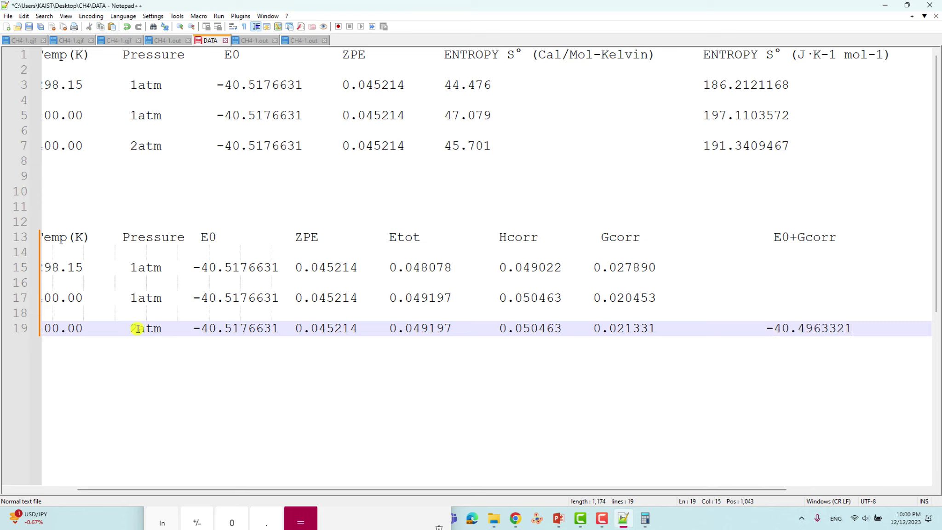
{"action": "type", "text": "2"}
Enter the 298.15 K, 1 atm row's E0 magnitude 40.5176631 in Calculator as the start of a subtraction.
{"action": "left_click", "coordinate": [204, 267]}
{"action": "left_click_drag", "start_coordinate": [204, 267], "coordinate": [281, 270]}
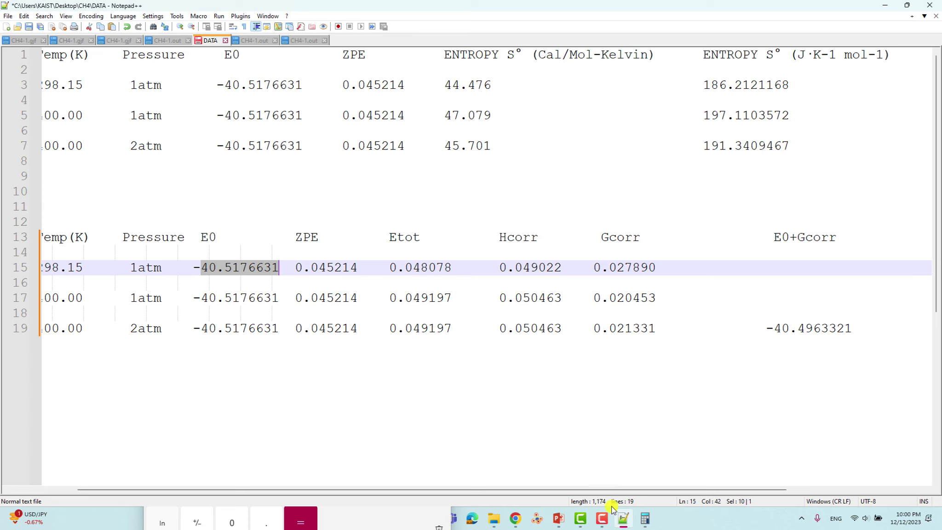
{"action": "left_click", "coordinate": [645, 518]}
{"action": "left_click", "coordinate": [266, 314]}
{"action": "key", "text": "ctrl+v"}
{"action": "left_click", "coordinate": [301, 453]}
Subtract the 298.15 K Gcorr value 0.027890 in Calculator and copy the result.
{"action": "left_click", "coordinate": [597, 300]}
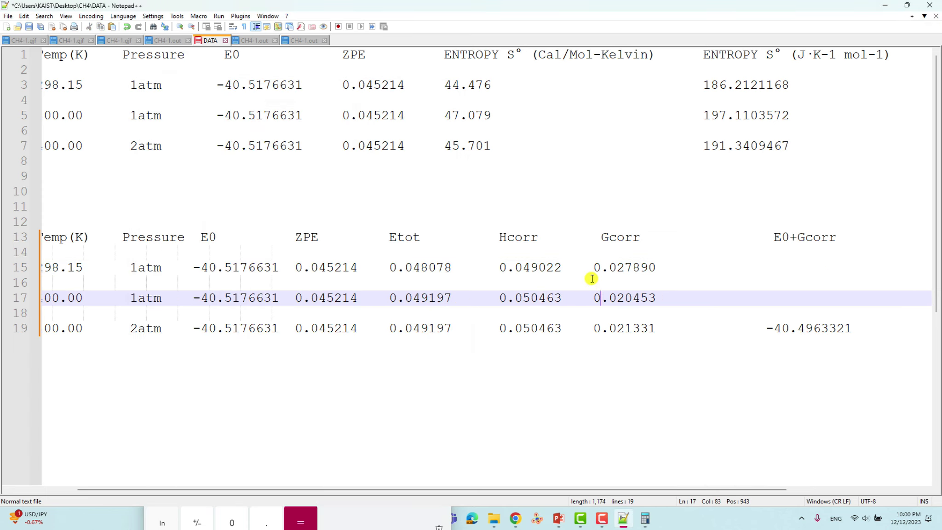
{"action": "left_click_drag", "start_coordinate": [592, 267], "coordinate": [653, 269]}
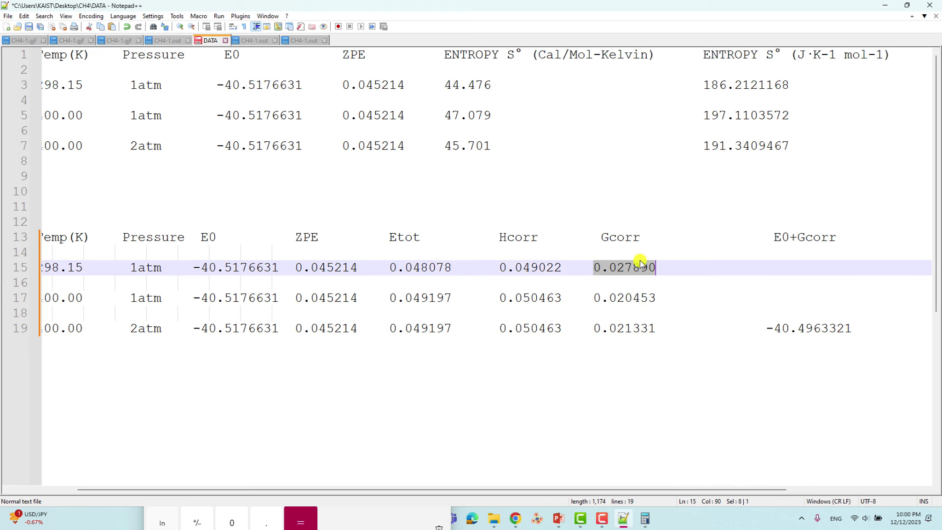
{"action": "left_click", "coordinate": [646, 519]}
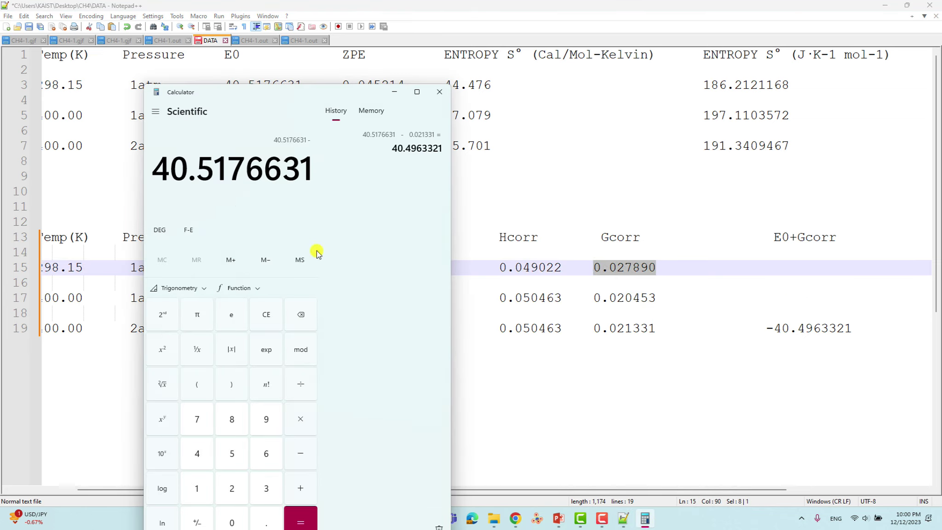
{"action": "type", "text": "0.027890"}
{"action": "left_click", "coordinate": [311, 510]}
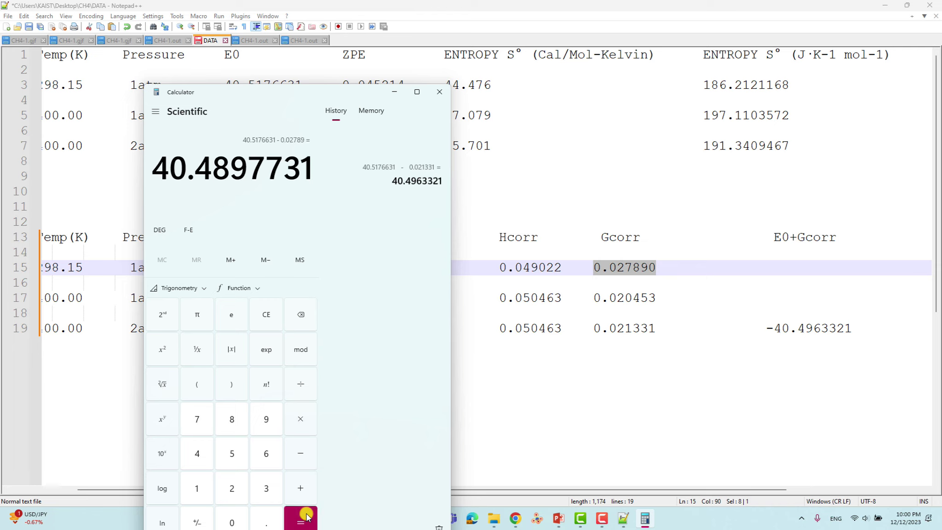
{"action": "left_click_drag", "start_coordinate": [155, 169], "coordinate": [337, 180]}
{"action": "key", "text": "ctrl+c"}
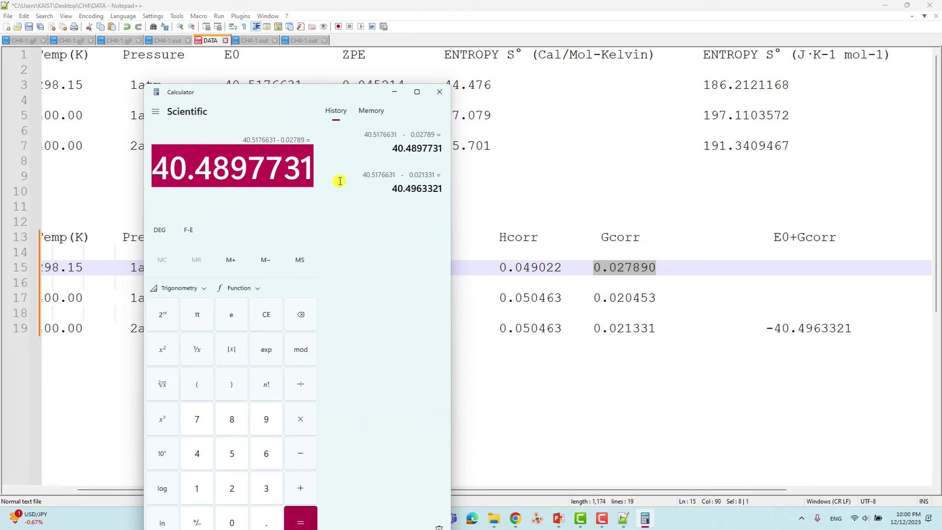
Enter -40.4897731 in the 298.15 K row's E0+Gcorr column, aligned with the 2 atm value.
{"action": "left_click", "coordinate": [801, 254]}
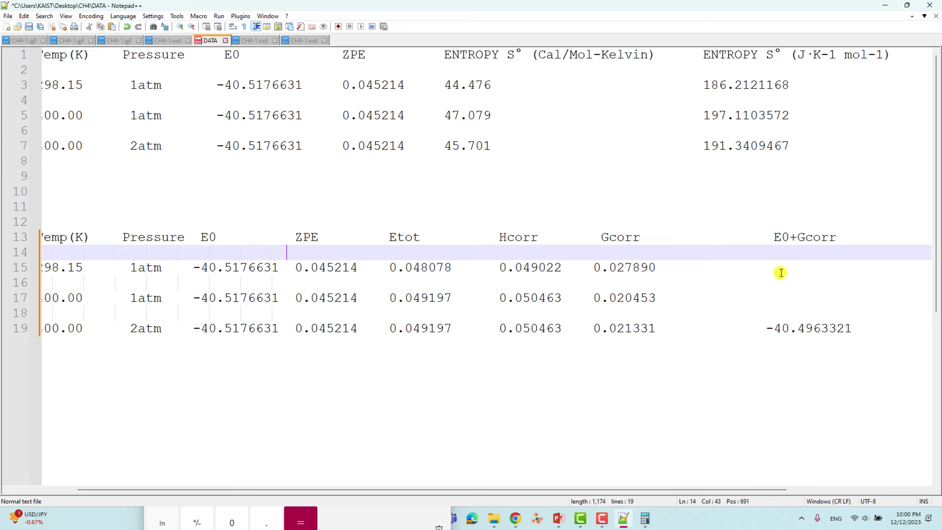
{"action": "left_click", "coordinate": [780, 272]}
{"action": "key", "text": "ctrl+v"}
{"action": "key", "text": "ctrl+Left"}
{"action": "key", "text": "ctrl+Left"}
{"action": "key", "text": "ctrl+Left"}
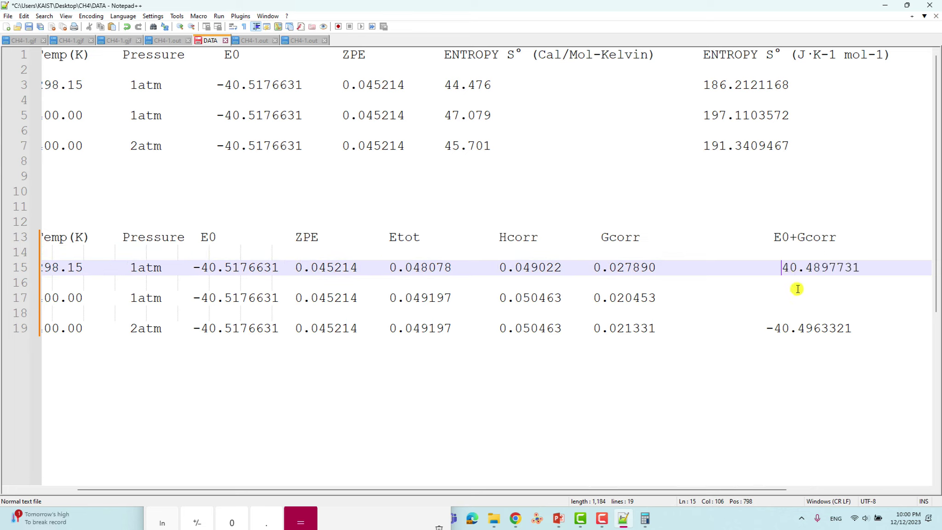
{"action": "key", "text": "BackSpace"}
{"action": "key", "text": "BackSpace"}
{"action": "type", "text": "-"}
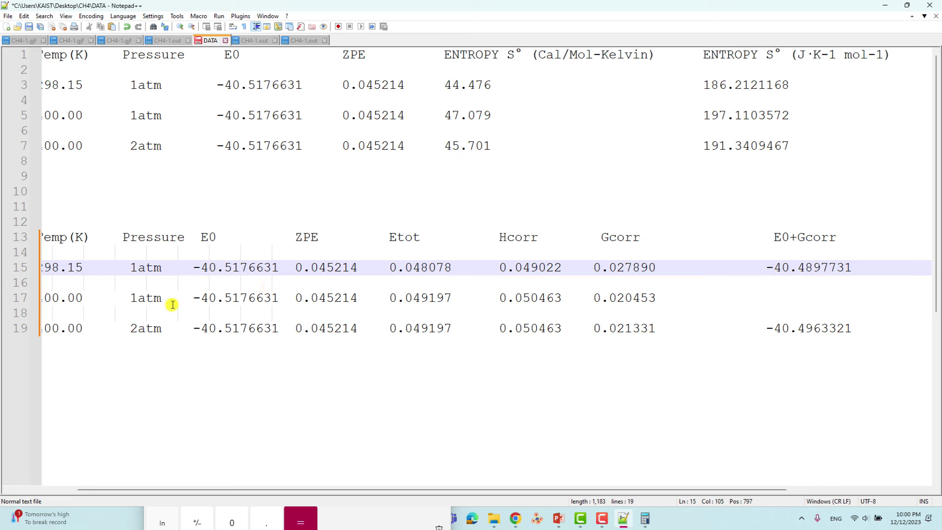
Enter the 400 K, 1 atm row's E0 magnitude 40.5176631 in Calculator as the start of a subtraction.
{"action": "left_click_drag", "start_coordinate": [201, 298], "coordinate": [277, 298]}
{"action": "key", "text": "ctrl+c"}
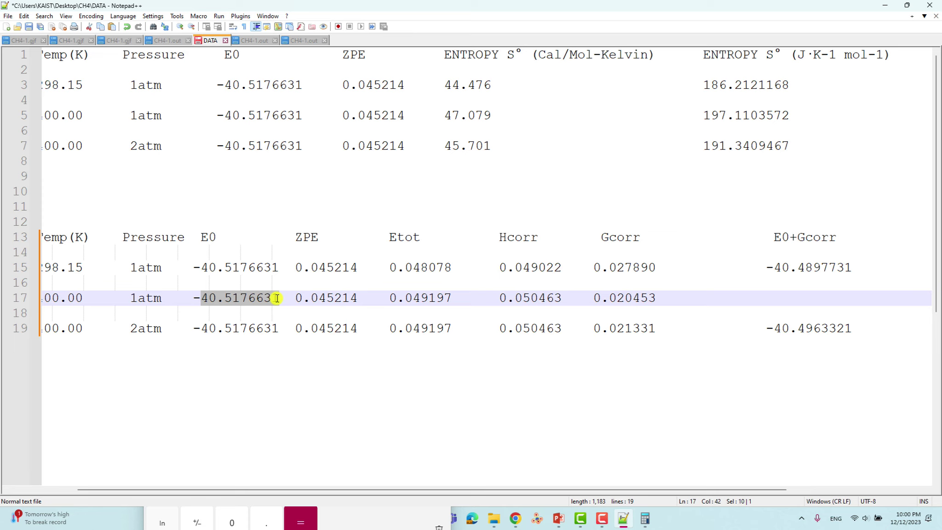
{"action": "left_click", "coordinate": [644, 519]}
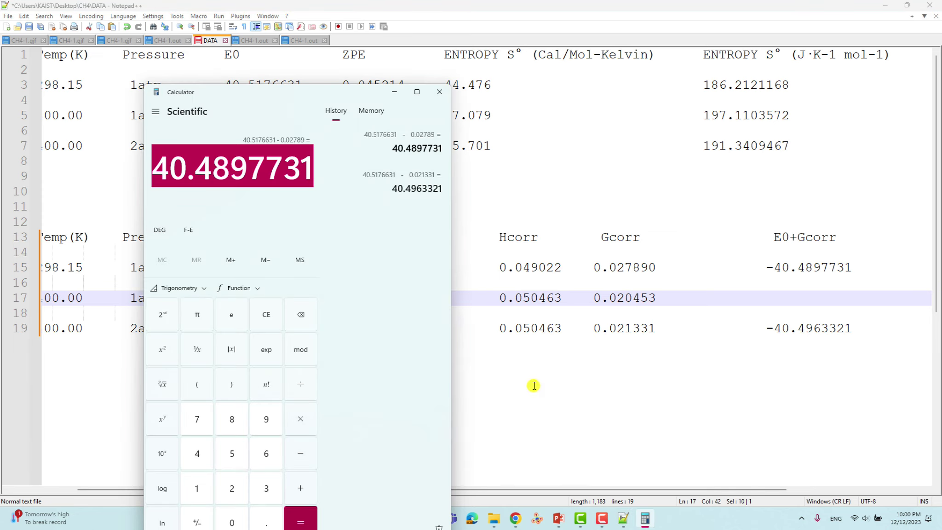
{"action": "left_click", "coordinate": [266, 315]}
{"action": "key", "text": "ctrl+v"}
{"action": "left_click", "coordinate": [300, 454]}
Subtract the 400 K, 1 atm Gcorr value 0.020453 in Calculator and copy the result.
{"action": "left_click", "coordinate": [617, 299]}
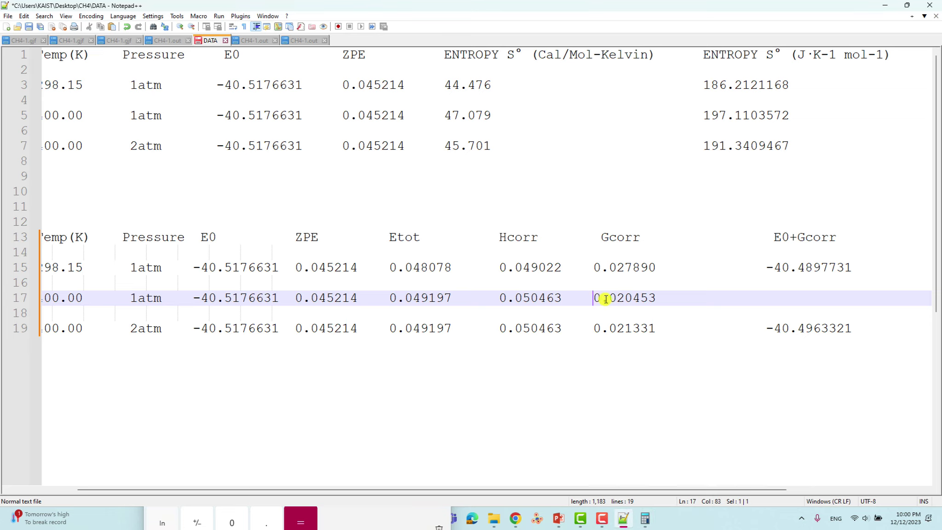
{"action": "left_click_drag", "start_coordinate": [596, 299], "coordinate": [661, 301]}
{"action": "key", "text": "ctrl+c"}
{"action": "left_click", "coordinate": [645, 518]}
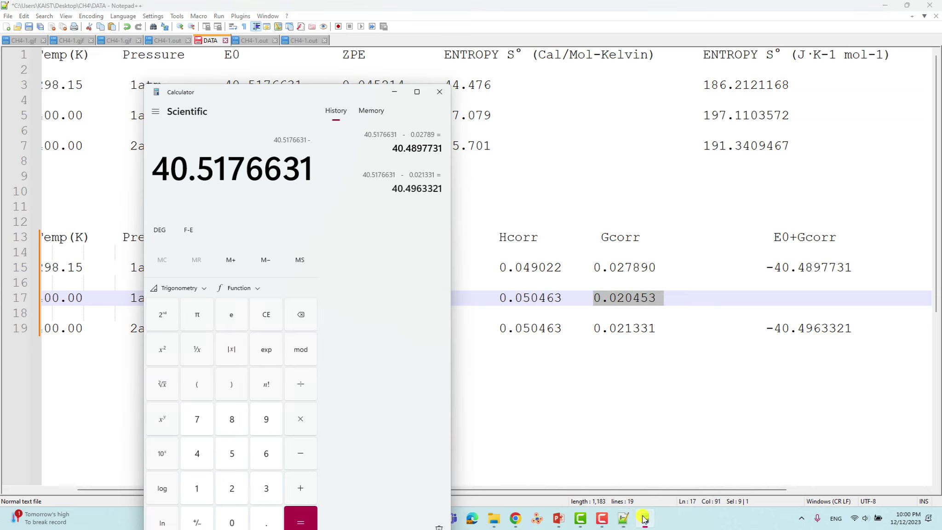
{"action": "key", "text": "ctrl+v"}
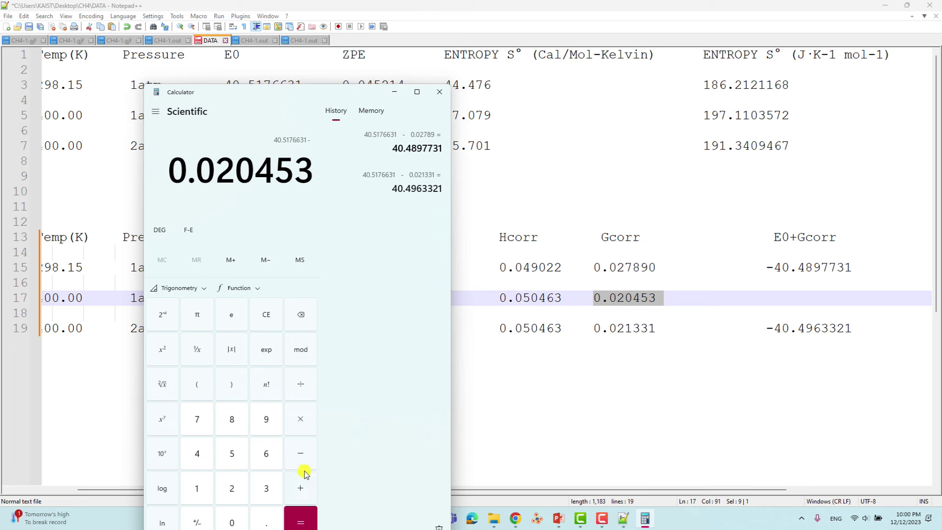
{"action": "left_click", "coordinate": [290, 520]}
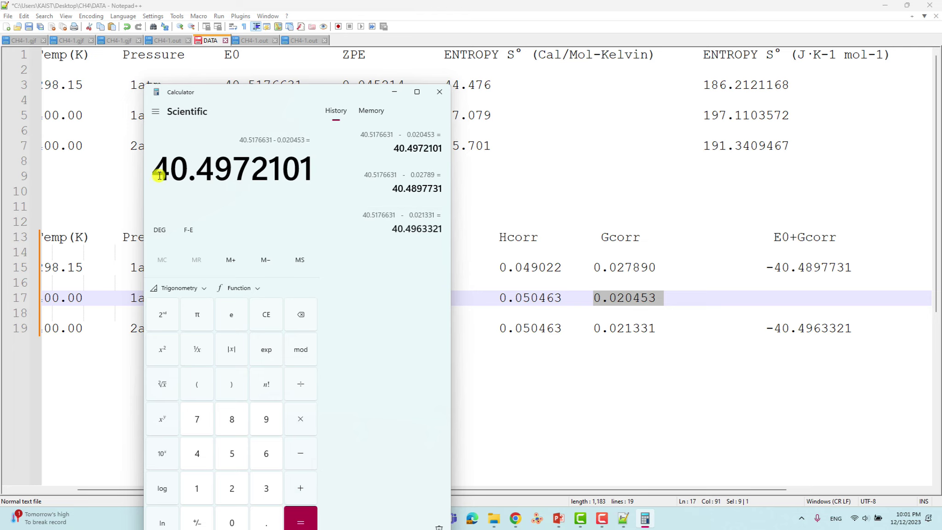
{"action": "left_click_drag", "start_coordinate": [185, 164], "coordinate": [333, 175]}
{"action": "key", "text": "ctrl+c"}
Enter -40.4972101 in the 400 K, 1 atm row's E0+Gcorr column, aligned with the values above and below.
{"action": "left_click", "coordinate": [721, 304]}
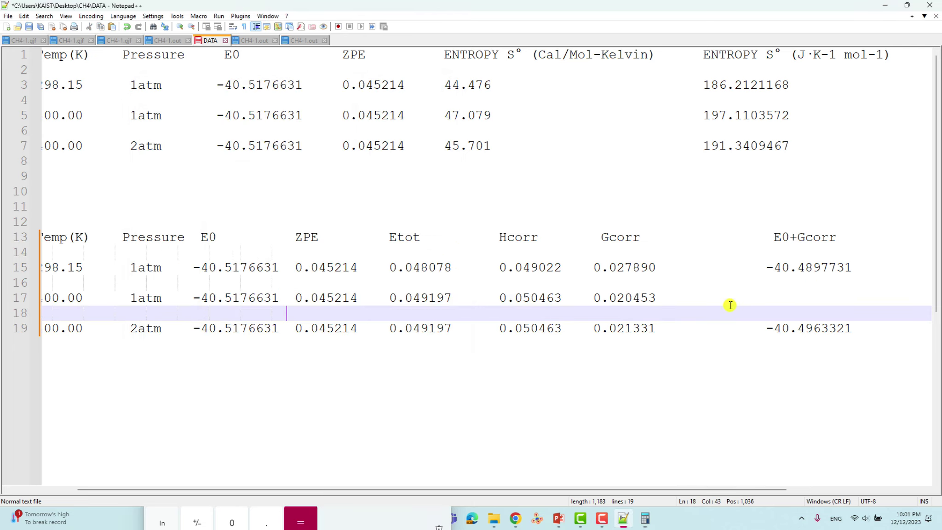
{"action": "key", "text": "Tab"}
{"action": "key", "text": "ctrl+v"}
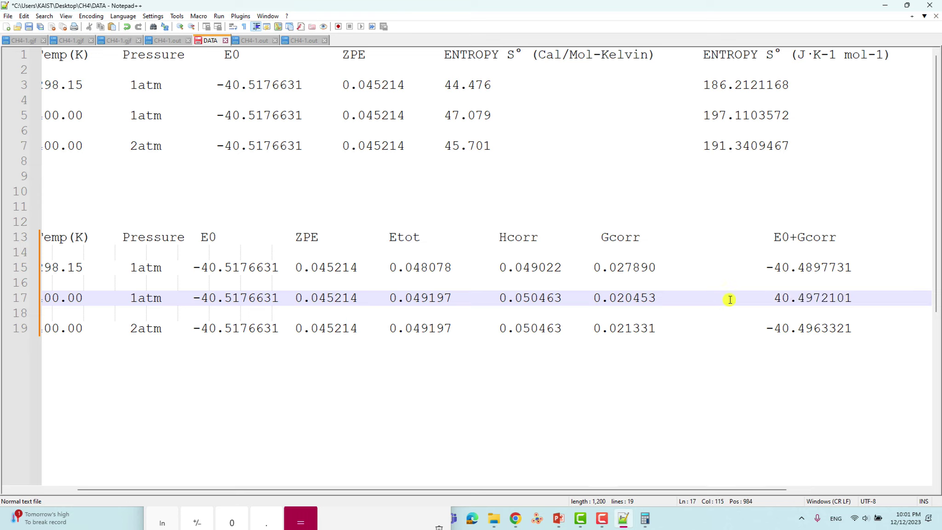
{"action": "left_click", "coordinate": [769, 297]}
{"action": "type", "text": "-"}
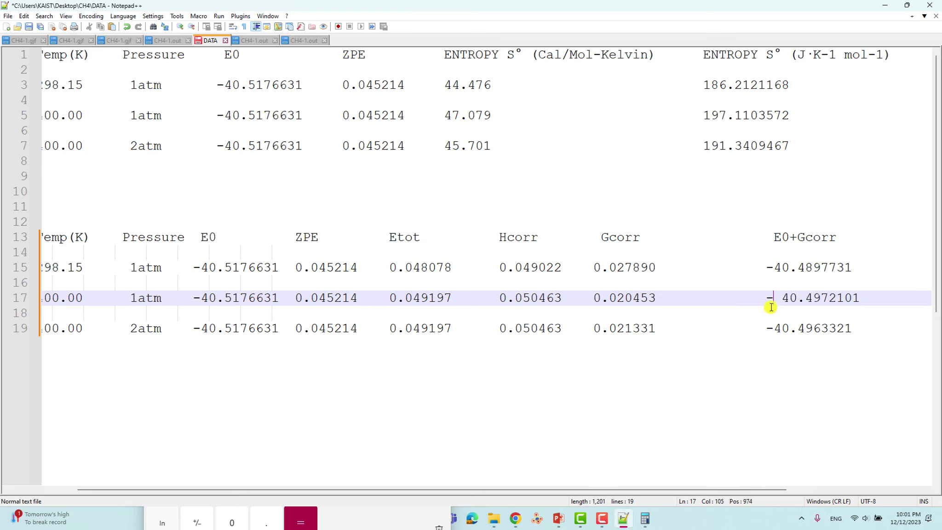
{"action": "key", "text": "Delete"}
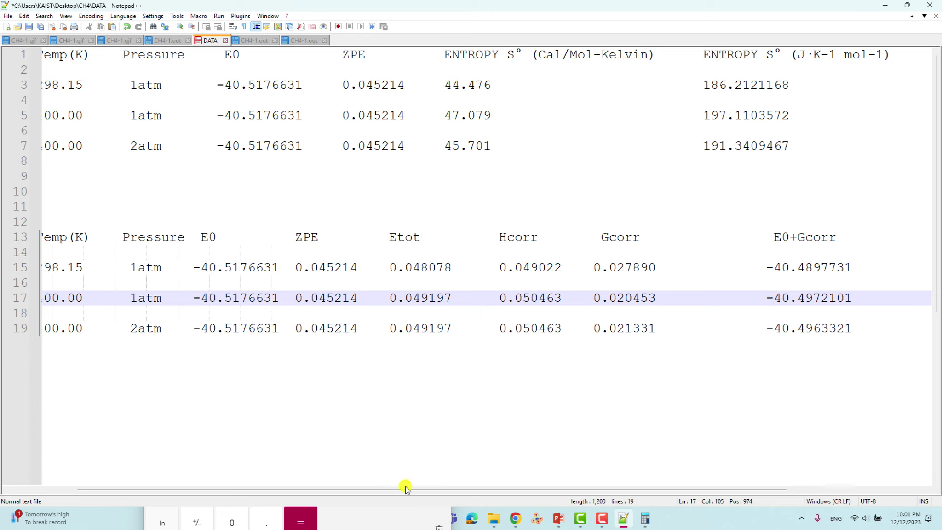
Save the DATA file and reduce the text size so the full E0+Gcorr column fits on screen.
{"action": "left_click_drag", "start_coordinate": [403, 489], "coordinate": [328, 492]}
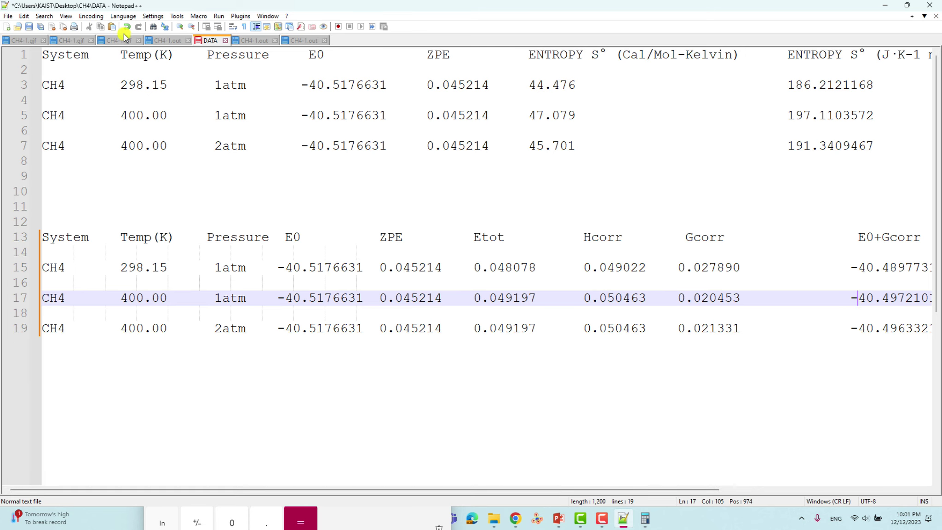
{"action": "left_click", "coordinate": [29, 26]}
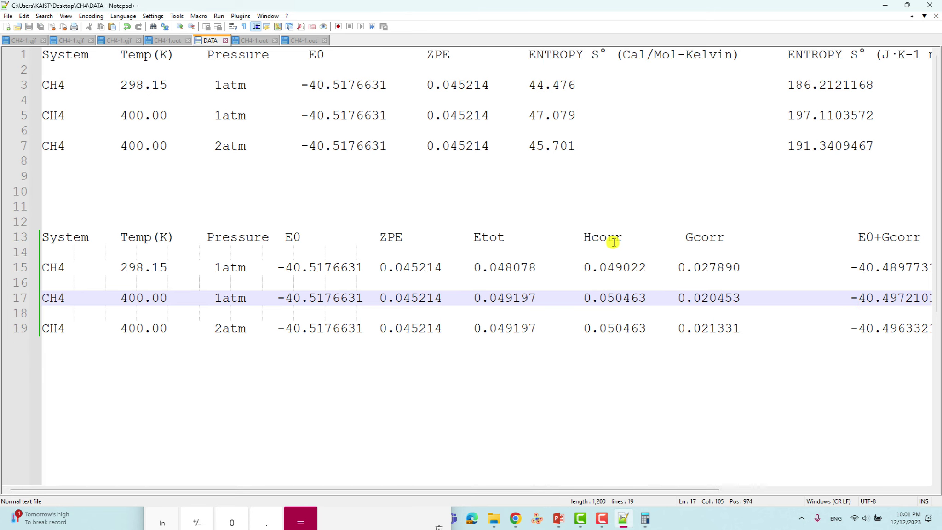
{"action": "scroll", "coordinate": [613, 242], "scroll_direction": "down", "scroll_amount": 1}
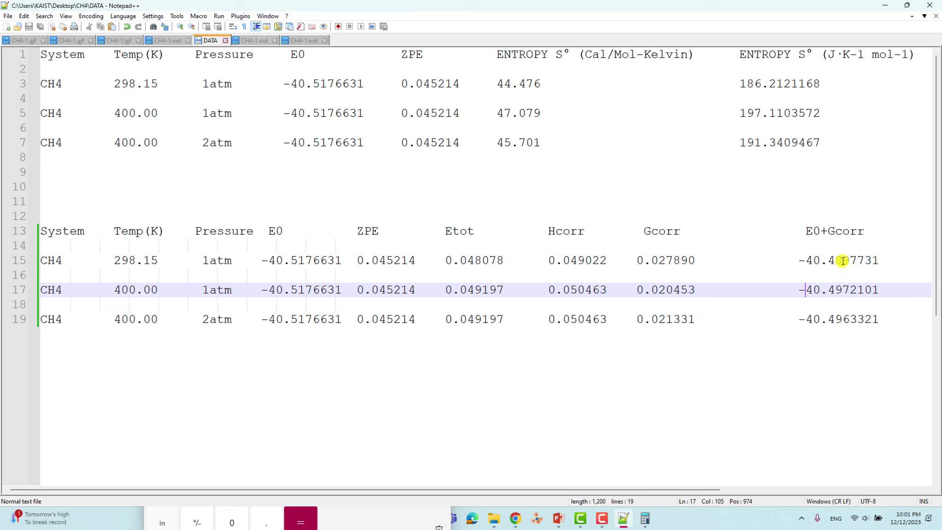
Switch to Chrome, open Google in a new tab and maximize the browser window.
{"action": "left_click", "coordinate": [516, 520]}
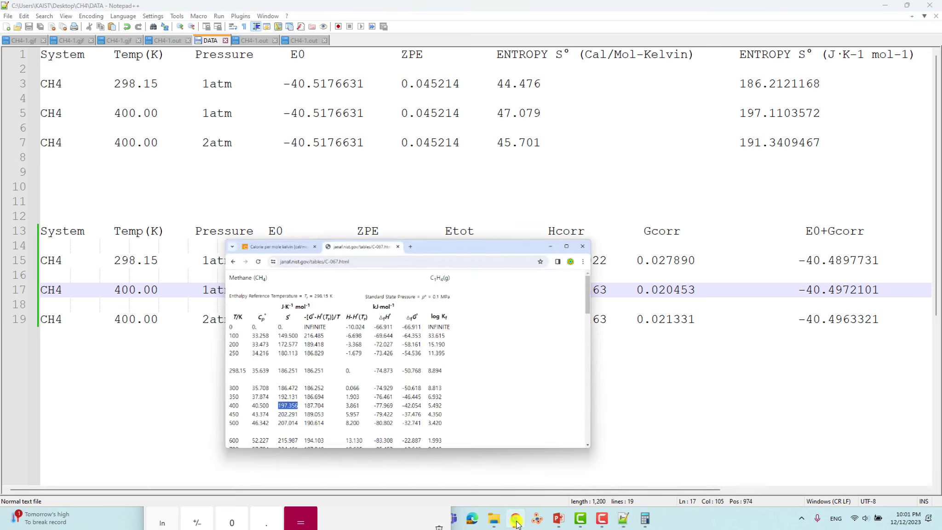
{"action": "left_click", "coordinate": [368, 143]}
{"action": "type", "text": "g"}
{"action": "key", "text": "Return"}
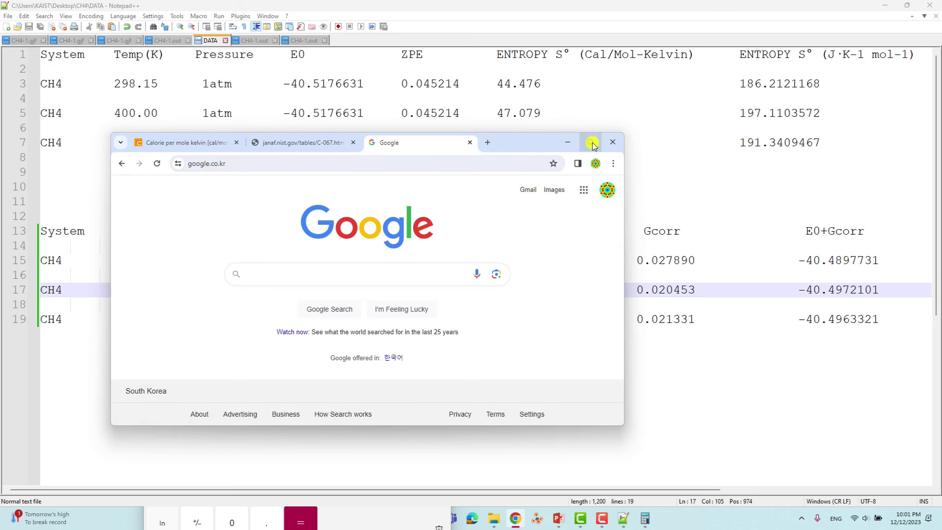
{"action": "left_click", "coordinate": [592, 143]}
Search for gaussian thermochemistry and open the PDF of Gaussian.com's Thermochemistry in Gaussian paper.
{"action": "type", "text": "gaus"}
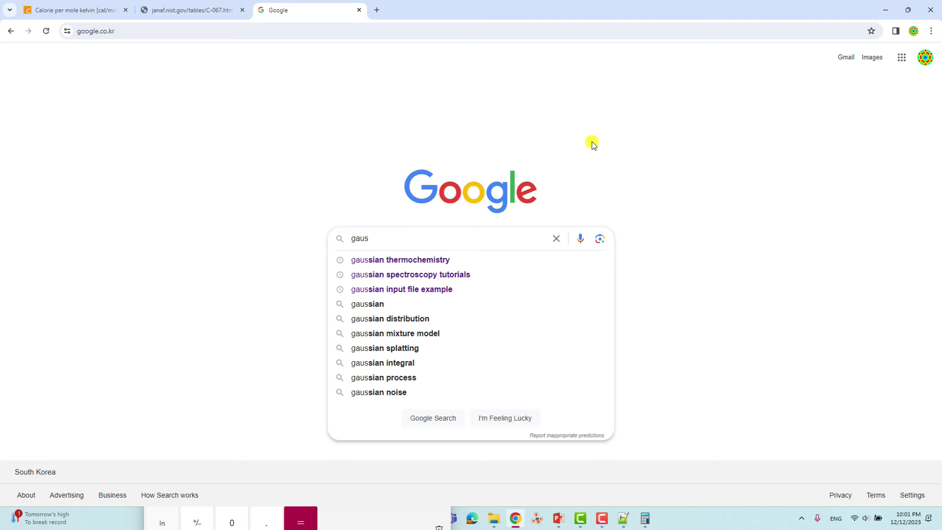
{"action": "left_click", "coordinate": [425, 259]}
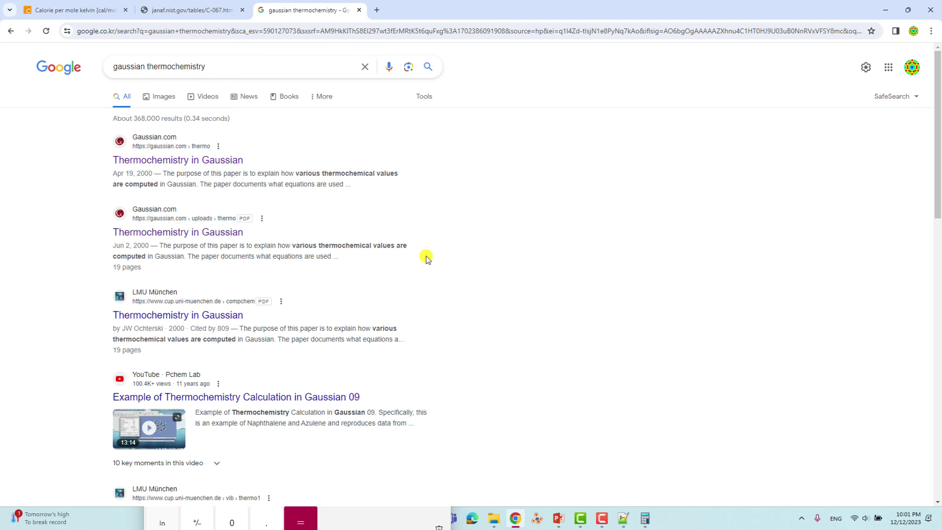
{"action": "left_click", "coordinate": [186, 161]}
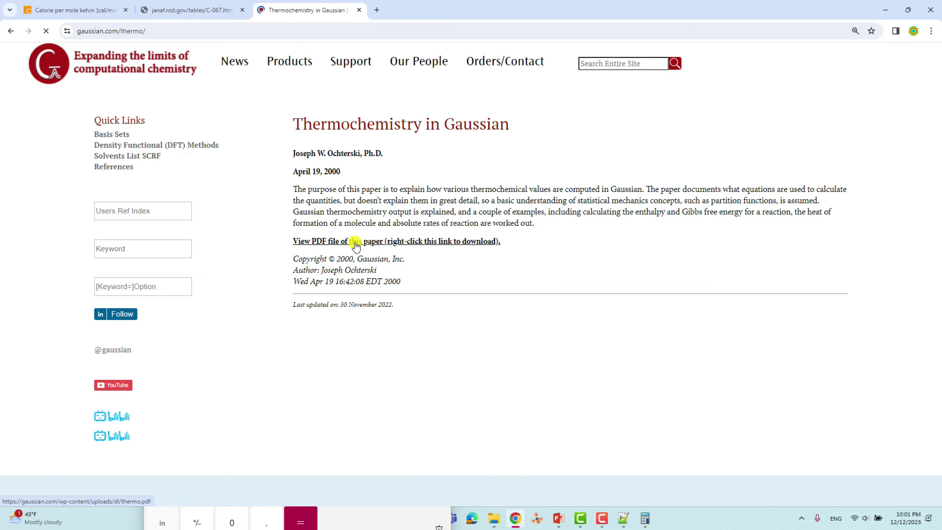
{"action": "left_click", "coordinate": [385, 242]}
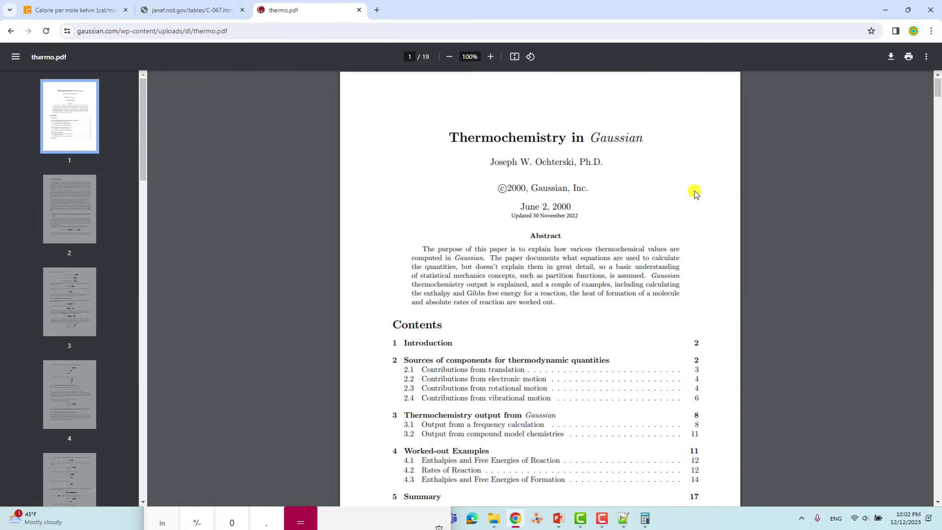
Examine the paper's frequency output, thermal correction formulas and worked reaction enthalpy, free energy and rate examples, and return to the DATA file.
{"action": "left_click_drag", "start_coordinate": [938, 85], "coordinate": [939, 249]}
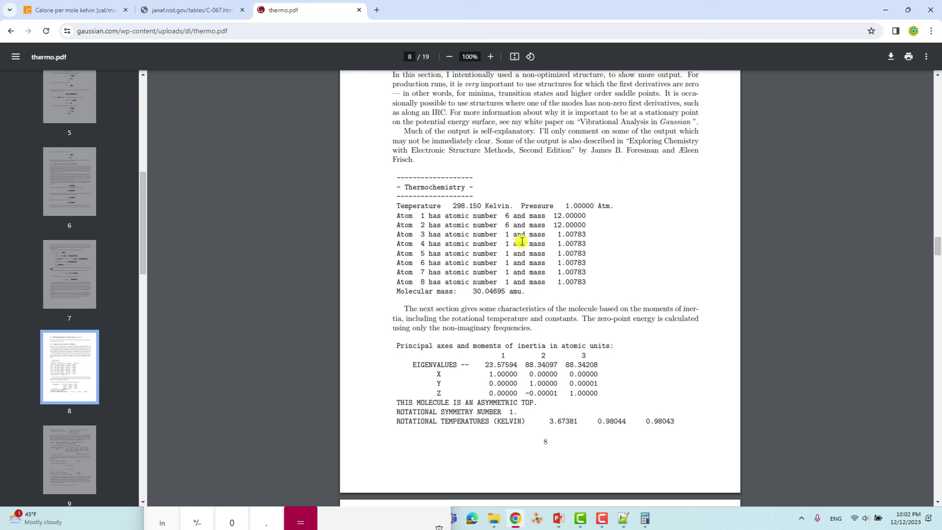
{"action": "scroll", "coordinate": [512, 241], "scroll_direction": "down", "scroll_amount": 15}
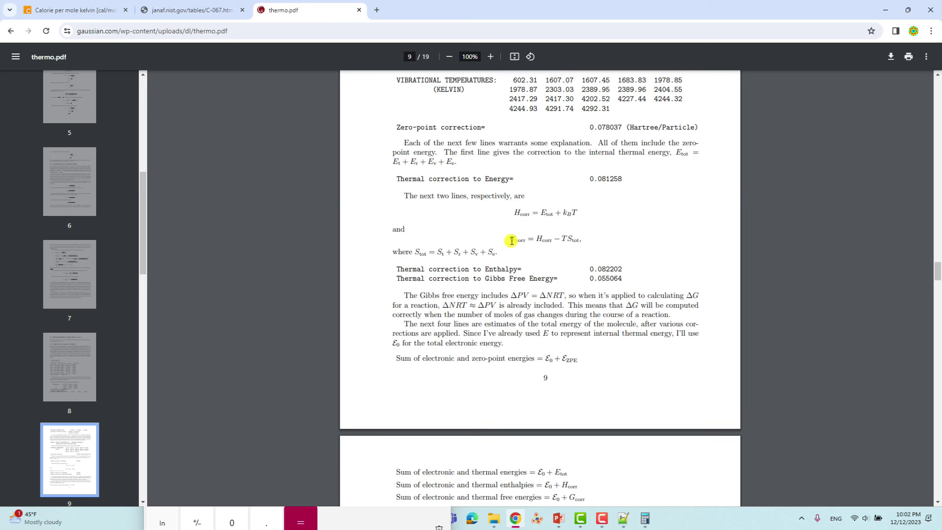
{"action": "scroll", "coordinate": [511, 241], "scroll_direction": "down", "scroll_amount": 8}
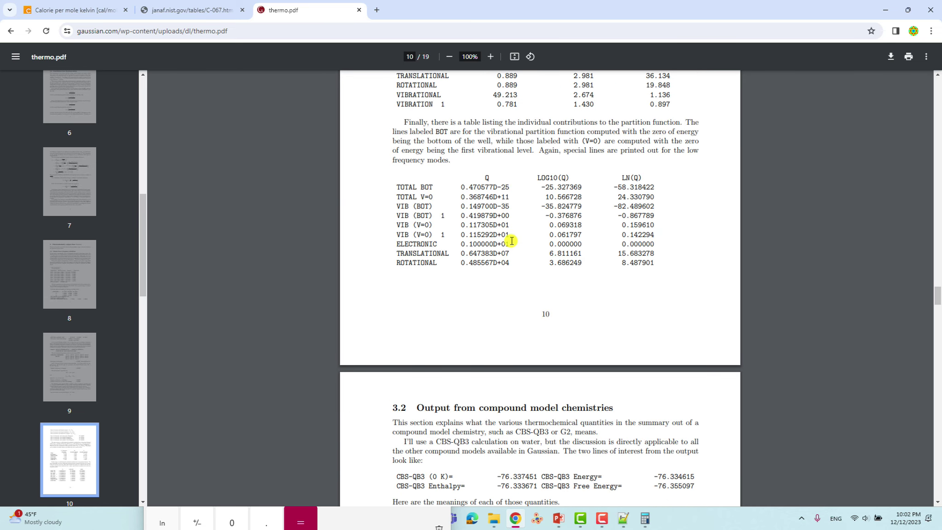
{"action": "scroll", "coordinate": [511, 241], "scroll_direction": "down", "scroll_amount": 8}
{"action": "scroll", "coordinate": [512, 241], "scroll_direction": "up", "scroll_amount": 9}
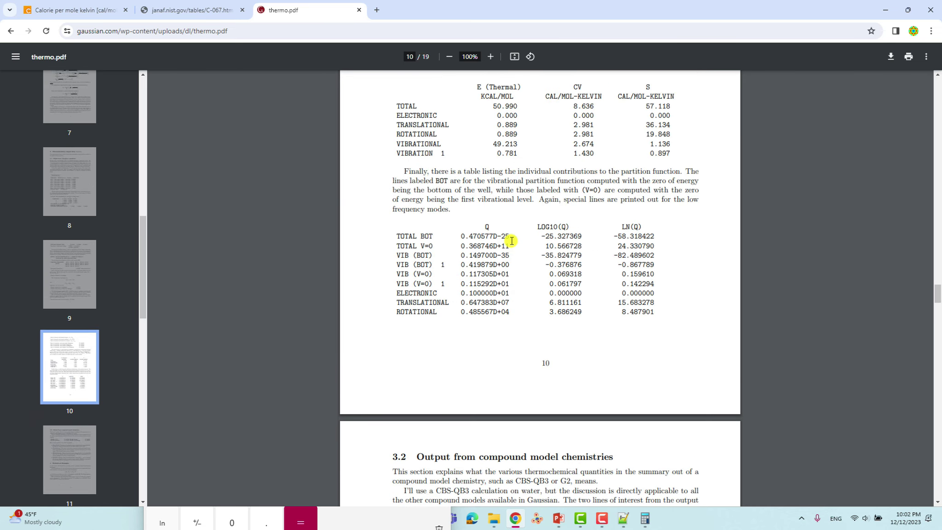
{"action": "scroll", "coordinate": [511, 241], "scroll_direction": "up", "scroll_amount": 5}
{"action": "scroll", "coordinate": [511, 241], "scroll_direction": "down", "scroll_amount": 20}
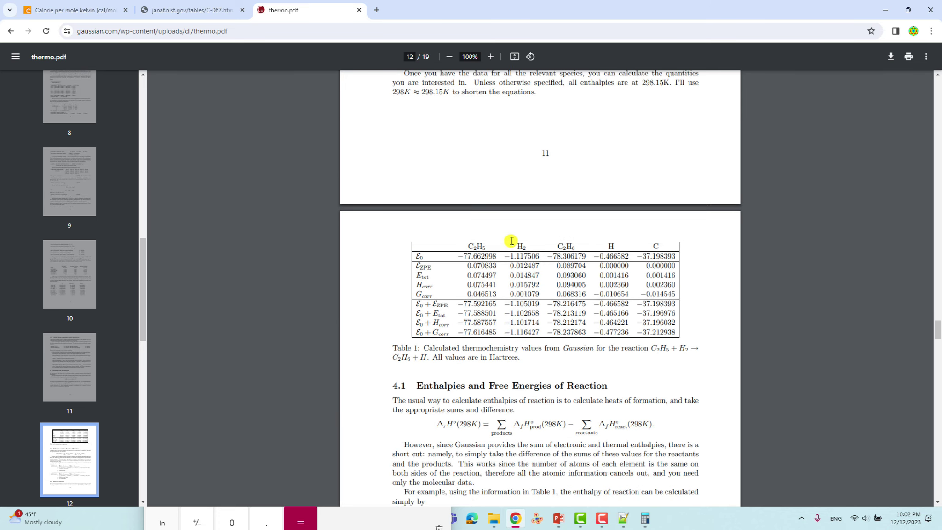
{"action": "scroll", "coordinate": [511, 240], "scroll_direction": "down", "scroll_amount": 4}
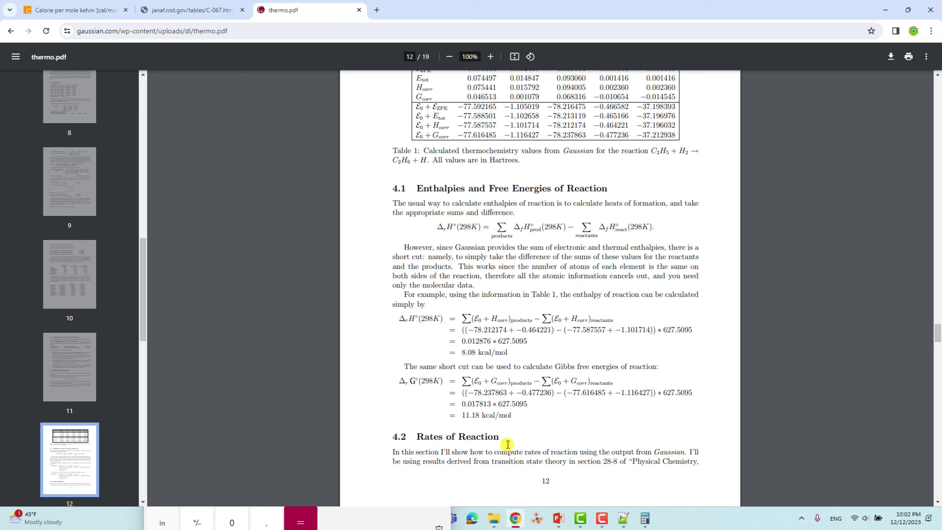
{"action": "scroll", "coordinate": [520, 382], "scroll_direction": "down", "scroll_amount": 10}
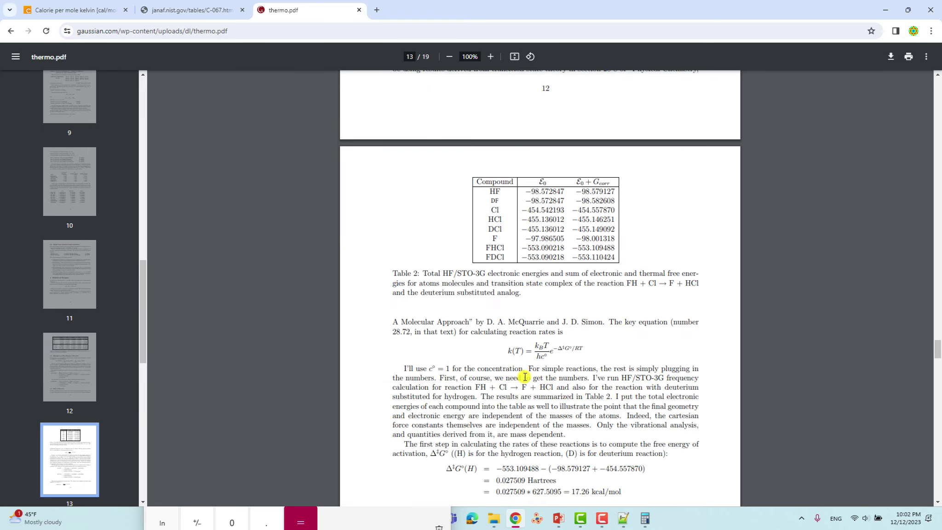
{"action": "scroll", "coordinate": [520, 382], "scroll_direction": "up", "scroll_amount": 12}
{"action": "left_click", "coordinate": [885, 9]}
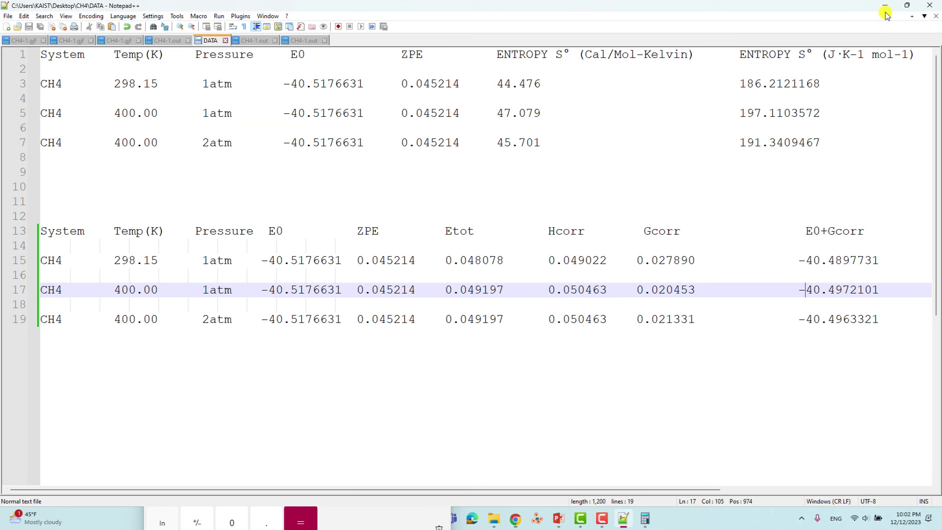
{"action": "left_click", "coordinate": [669, 322]}
{"action": "key", "text": "End"}
{"action": "left_click_drag", "start_coordinate": [498, 489], "coordinate": [318, 474]}
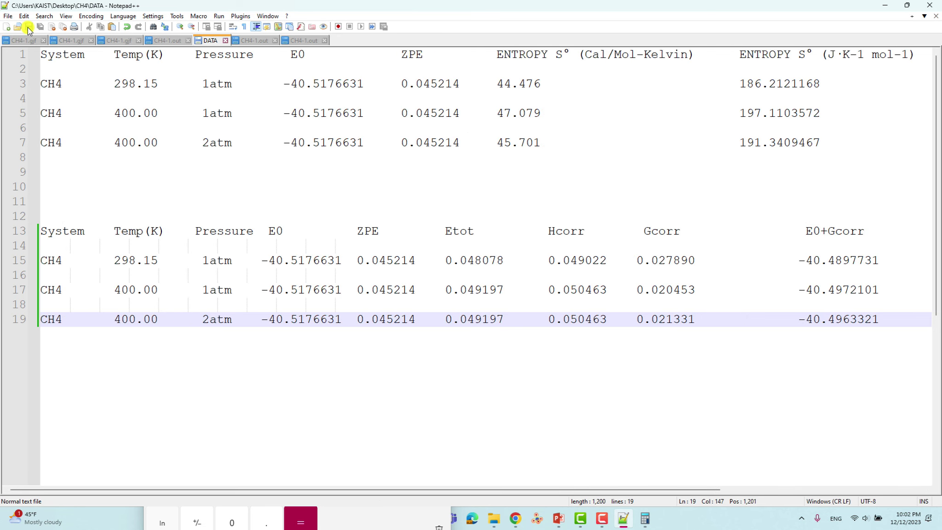
Close Notepad++, Calculator and the CH4-400K-2atm folder window.
{"action": "left_click", "coordinate": [929, 4]}
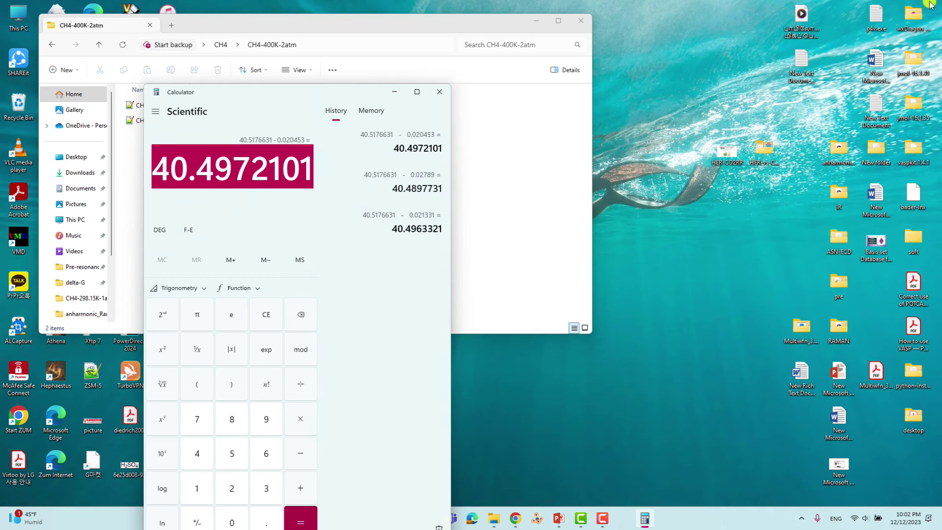
{"action": "left_click", "coordinate": [439, 92]}
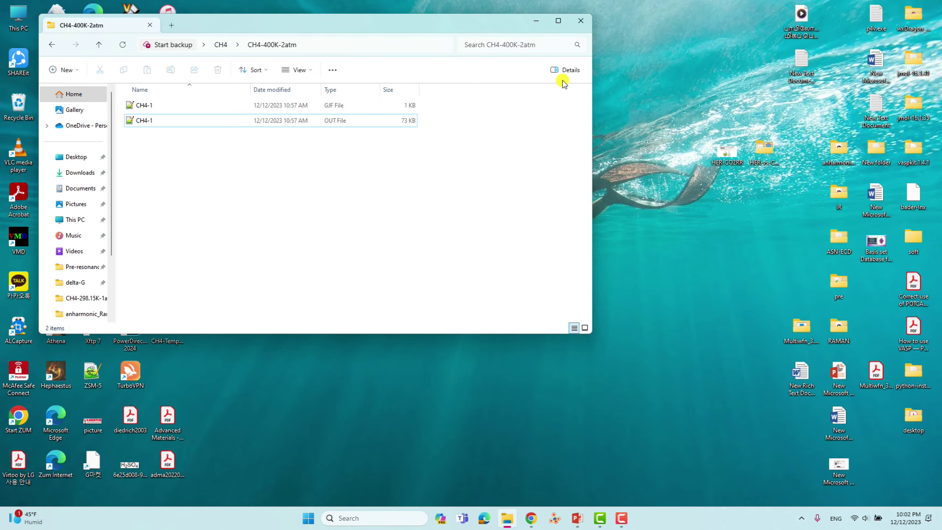
{"action": "left_click", "coordinate": [581, 20]}
Switch to the Temp presentation in PowerPoint and start the slide show from the Thank You for Watching slide.
{"action": "left_click", "coordinate": [580, 518]}
{"action": "left_click", "coordinate": [95, 212]}
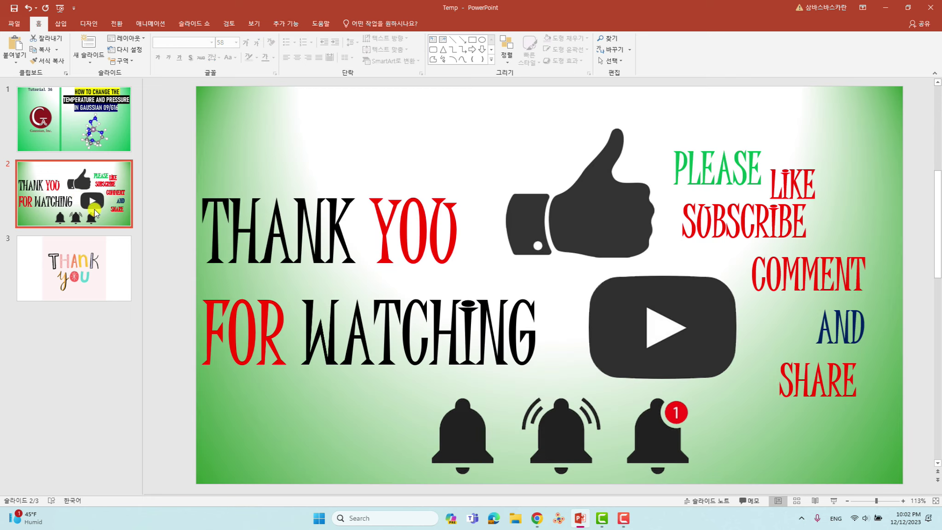
{"action": "left_click", "coordinate": [834, 501]}
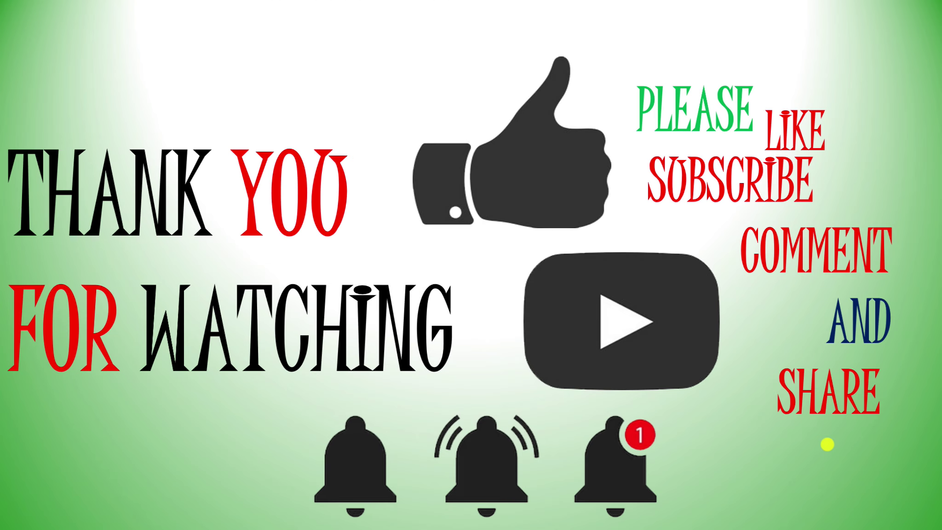